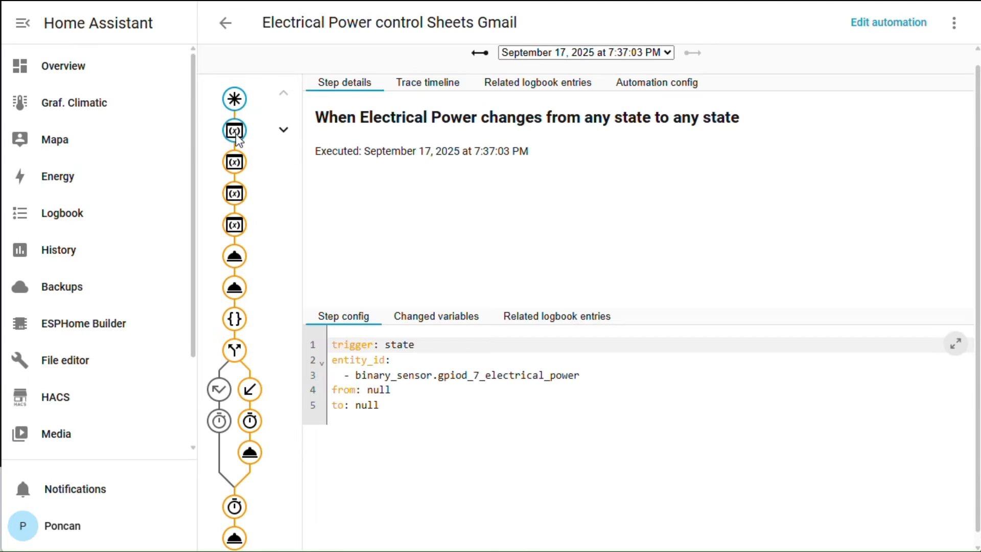
Review the trace's early steps: z_time, previous_state, current_time and duration variables, then Input number: Set.
left_click(235, 133)
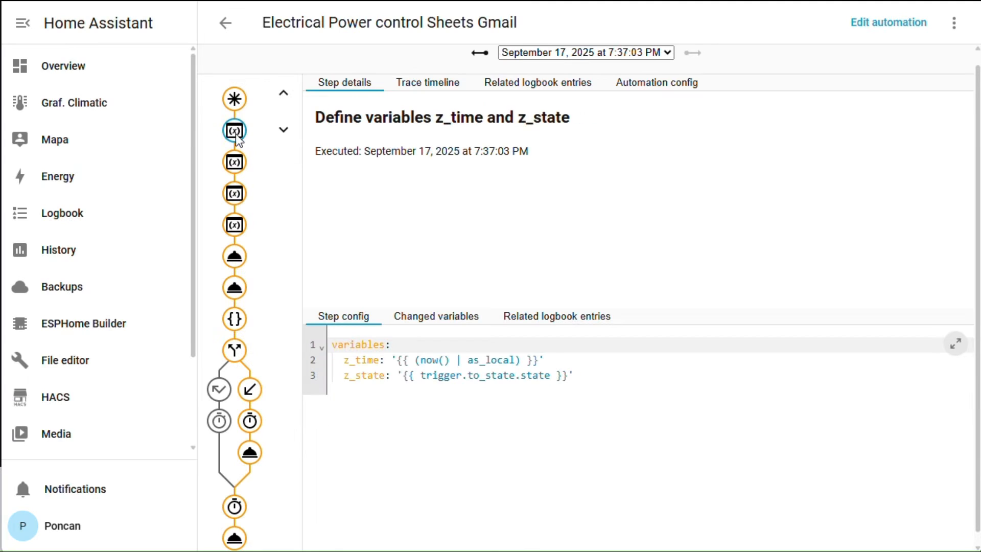
left_click(237, 169)
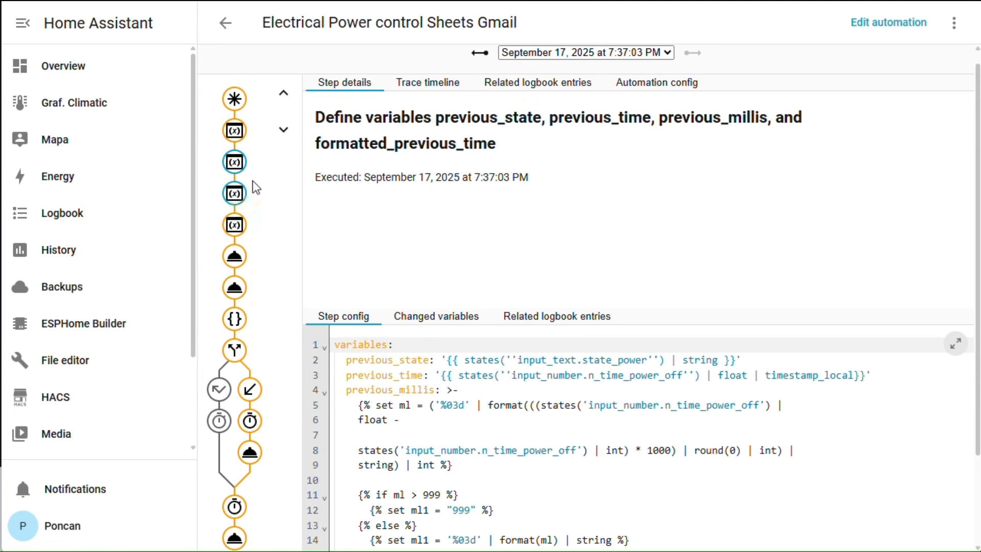
scroll(427, 384, "down", 2)
scroll(426, 386, "up", 3)
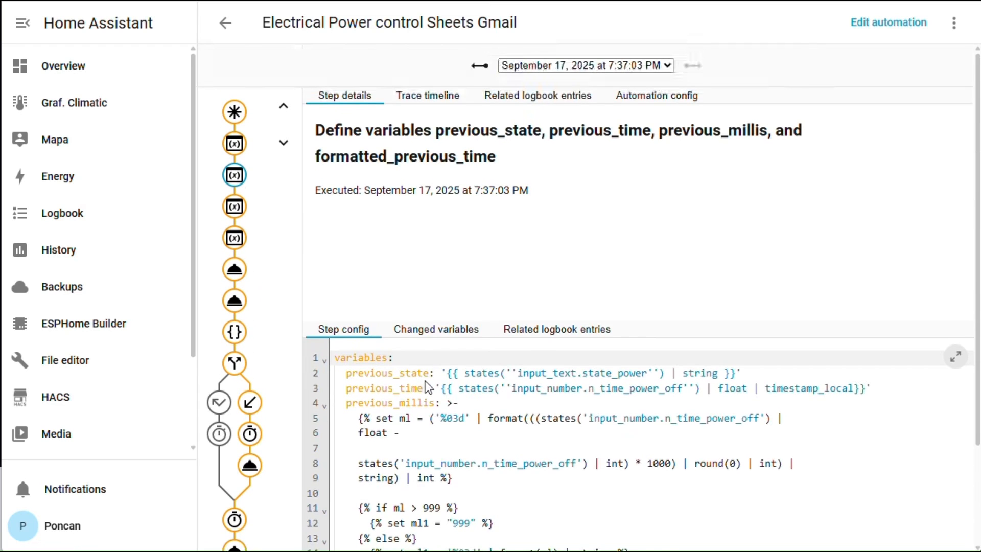
scroll(426, 386, "down", 2)
scroll(427, 386, "up", 2)
left_click(234, 208)
scroll(327, 219, "down", 3)
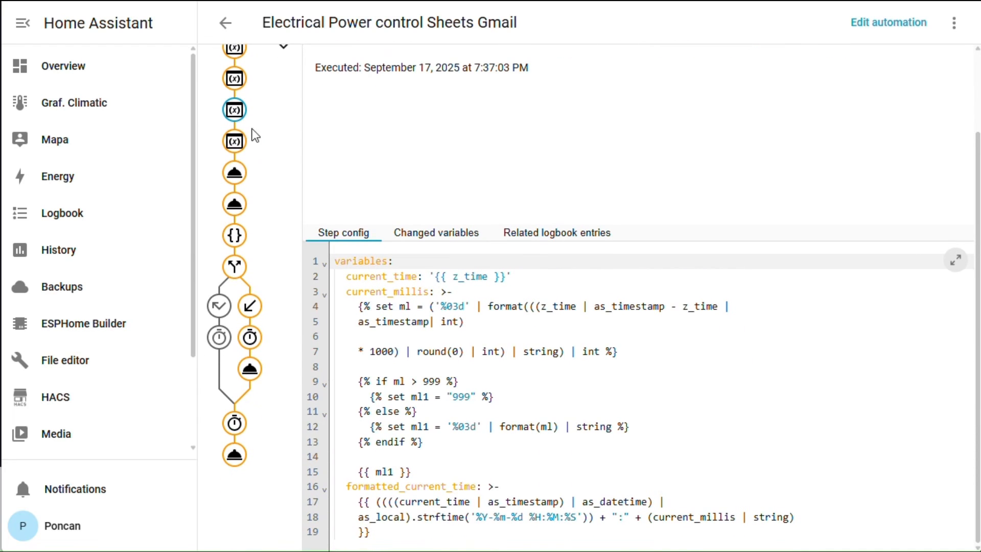
left_click(233, 145)
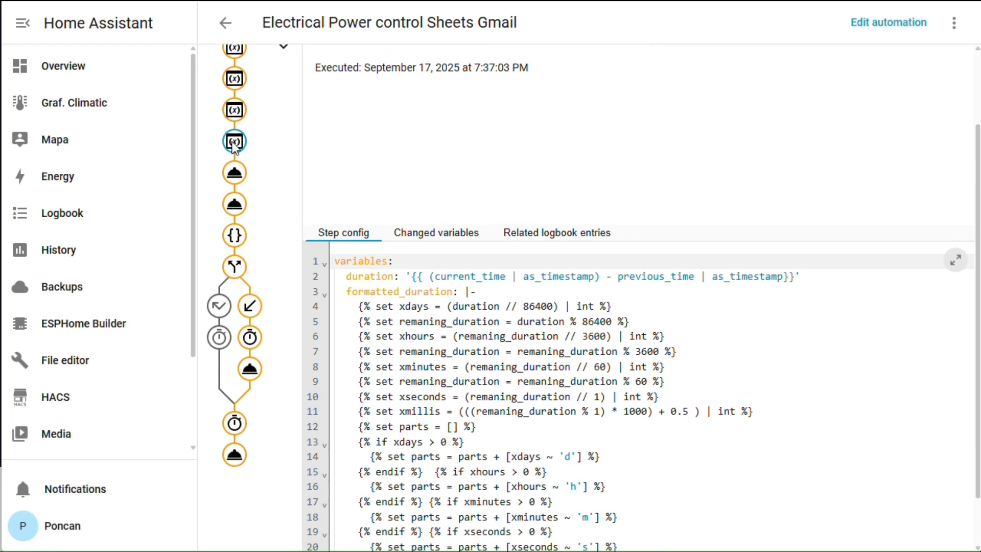
scroll(296, 165, "down", 1)
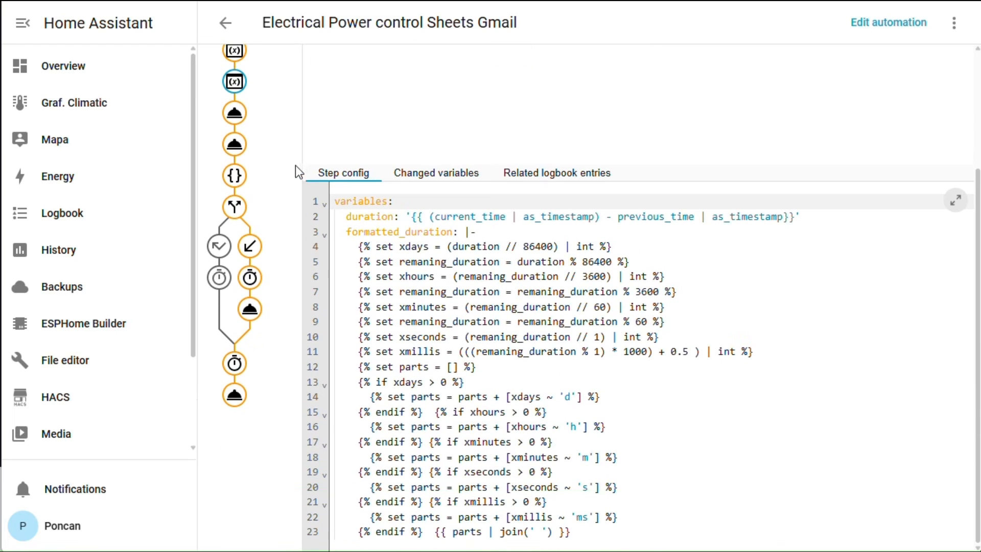
left_click(234, 112)
scroll(234, 119, "up", 2)
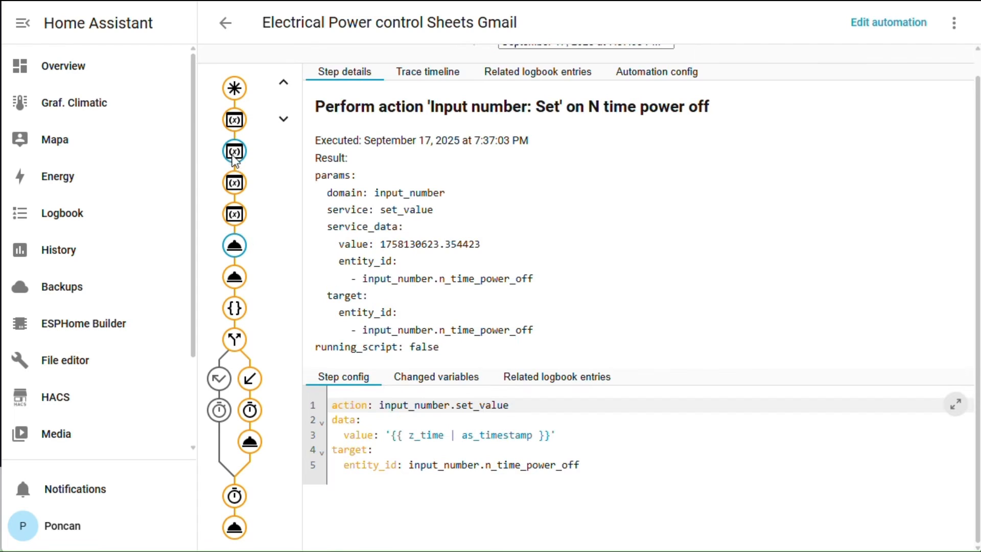
Review the later trace steps: Input text, wait template, branching, delays, Gmail, and the Google Sheets append.
left_click(235, 279)
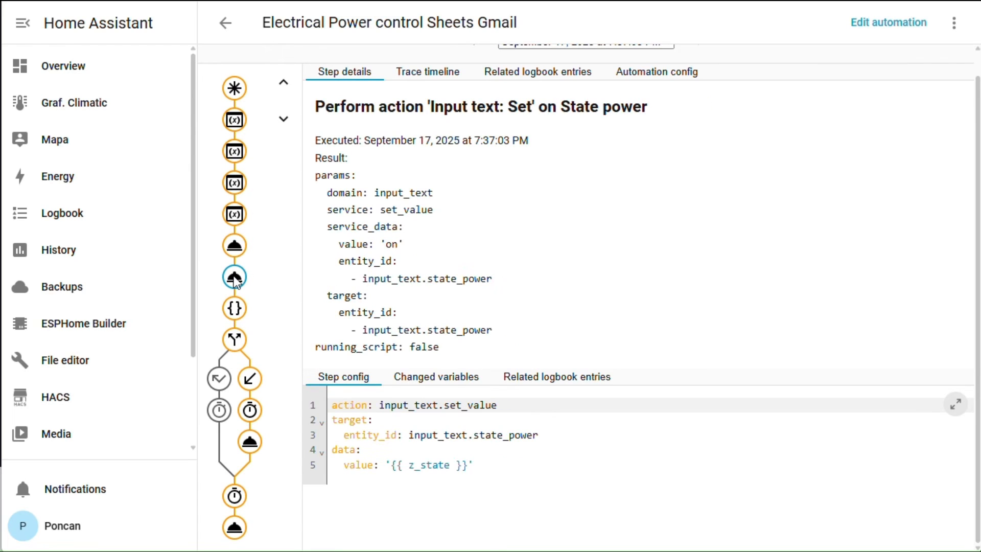
left_click(234, 308)
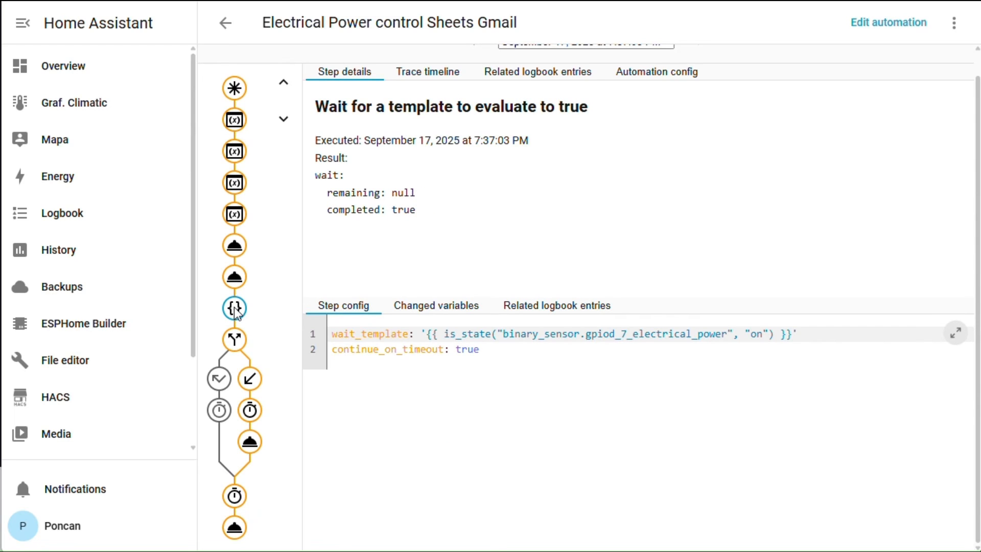
left_click(235, 340)
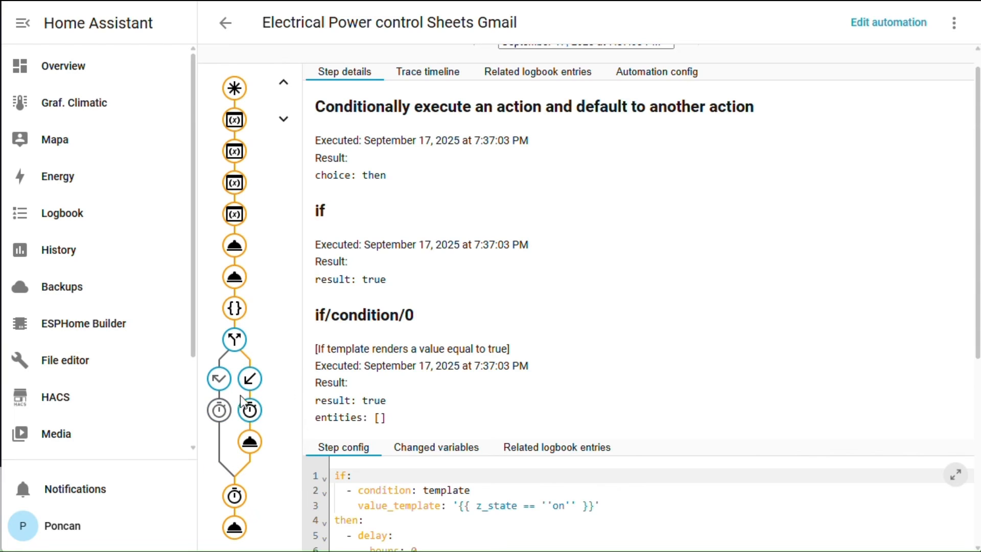
left_click(250, 414)
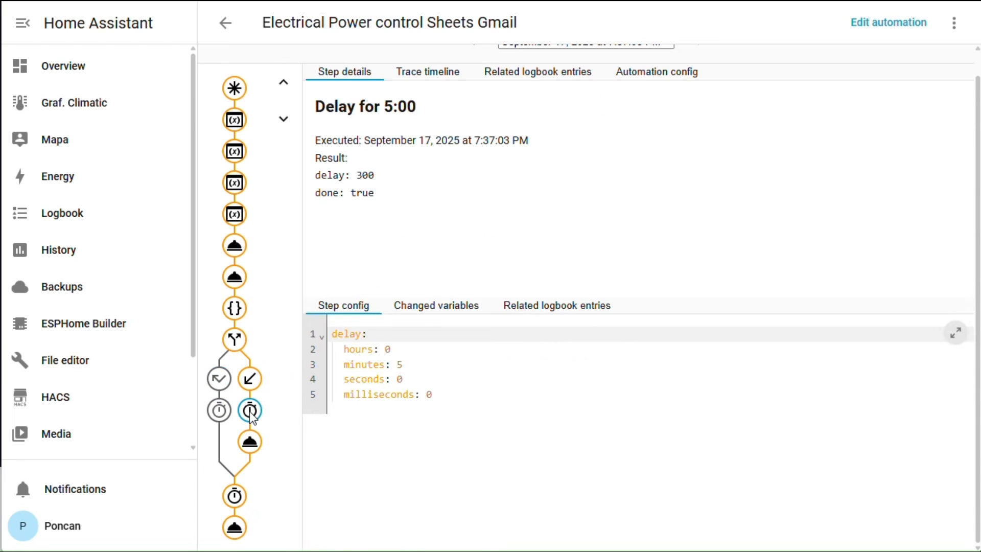
left_click(249, 446)
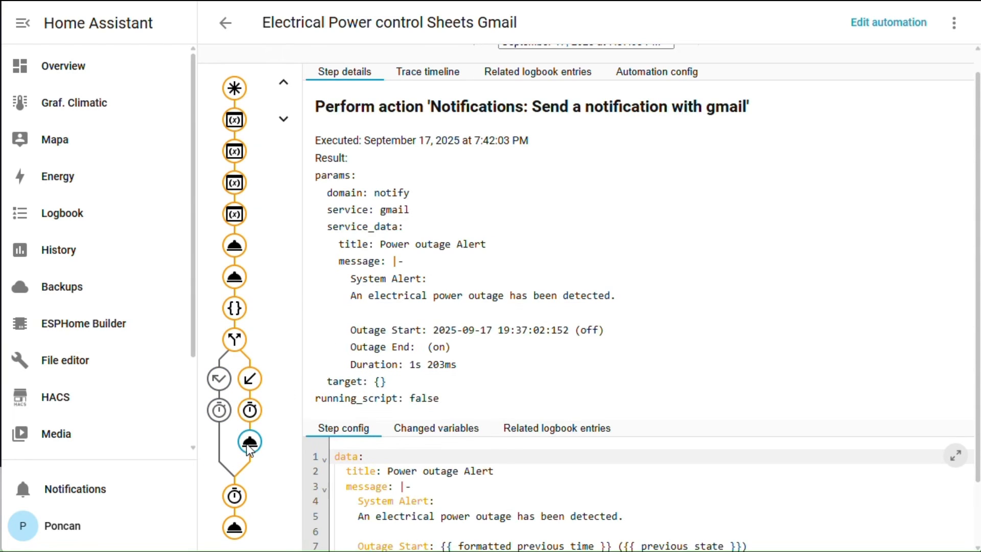
scroll(453, 393, "down", 2)
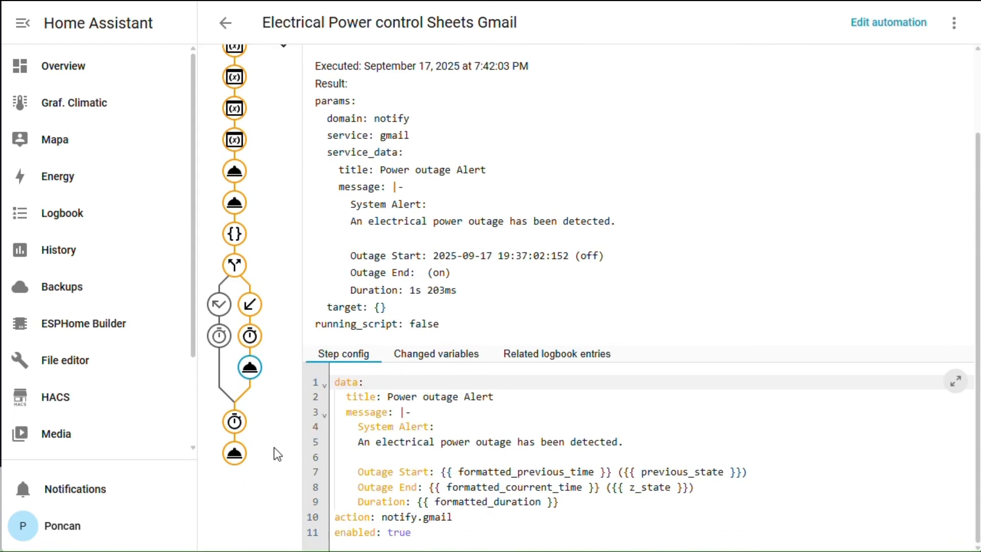
left_click(219, 337)
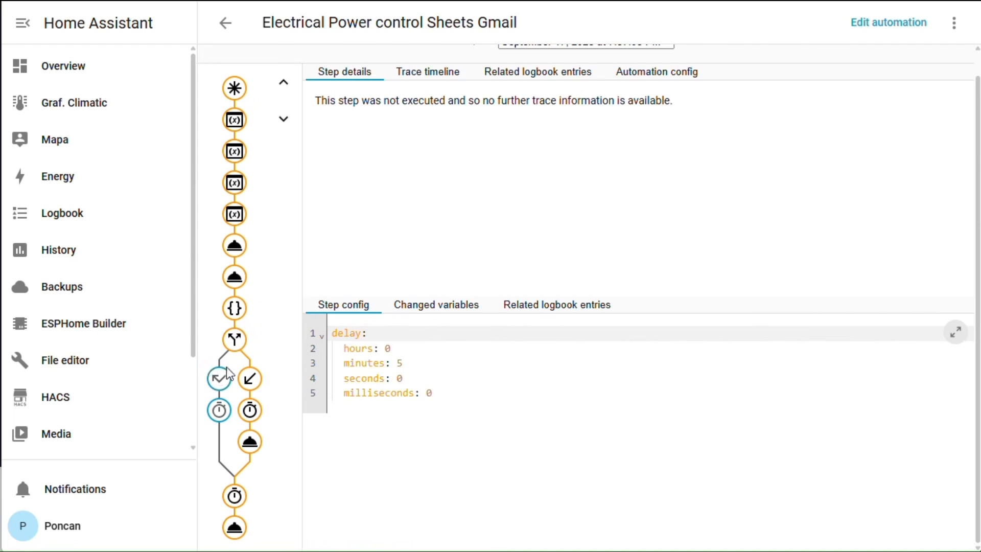
left_click(235, 497)
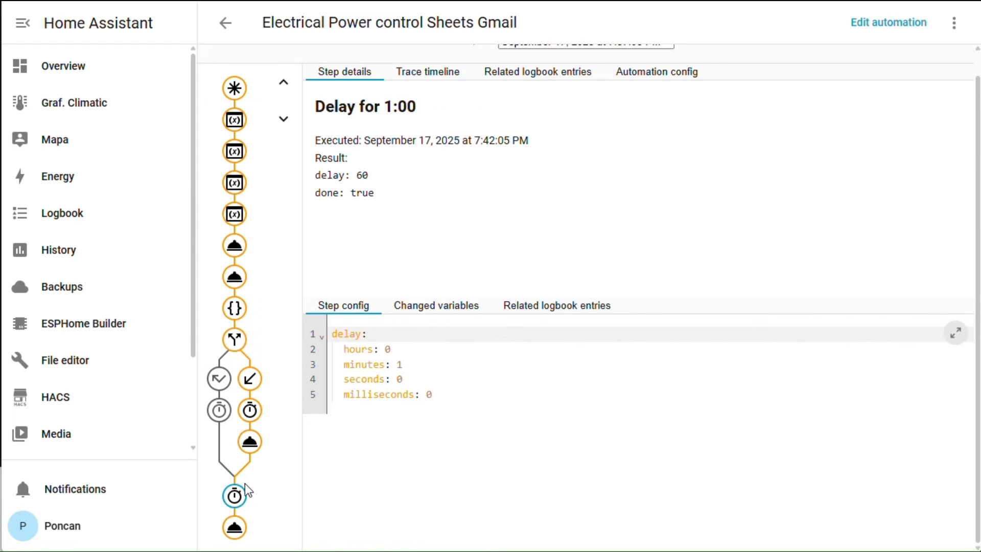
left_click(238, 528)
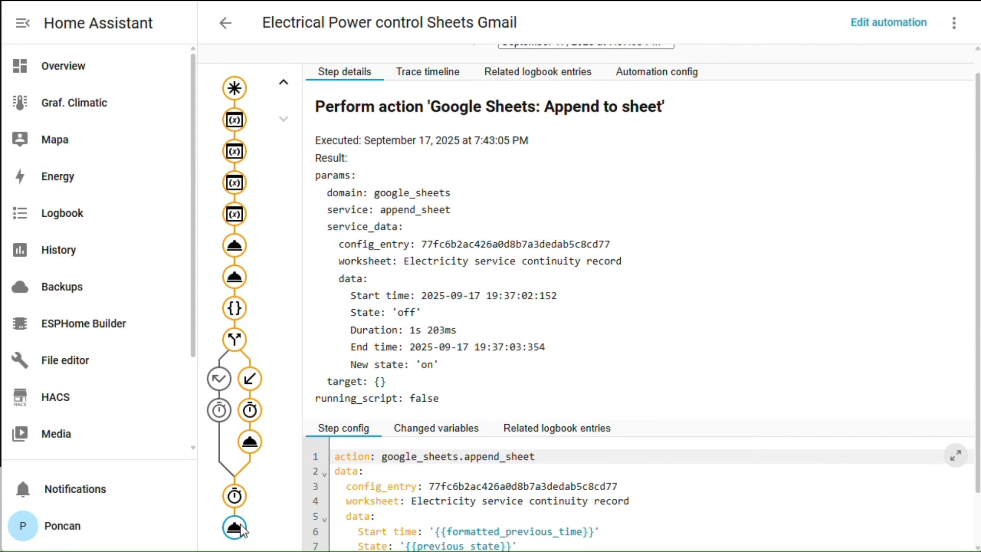
scroll(673, 342, "down", 1)
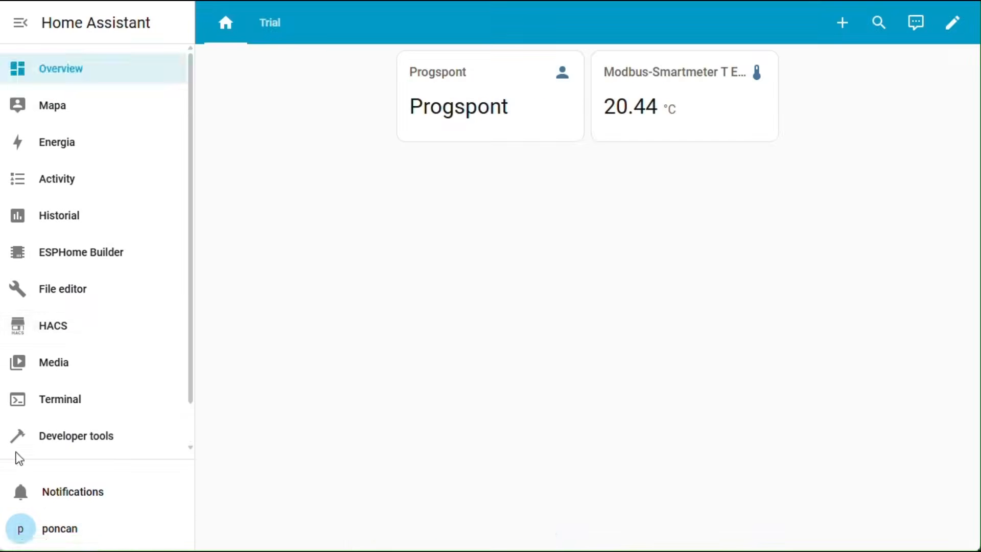
Scroll the Trial dashboard showing the Modbus smartmeter temperature card at 20.44 °C.
scroll(70, 338, "down", 1)
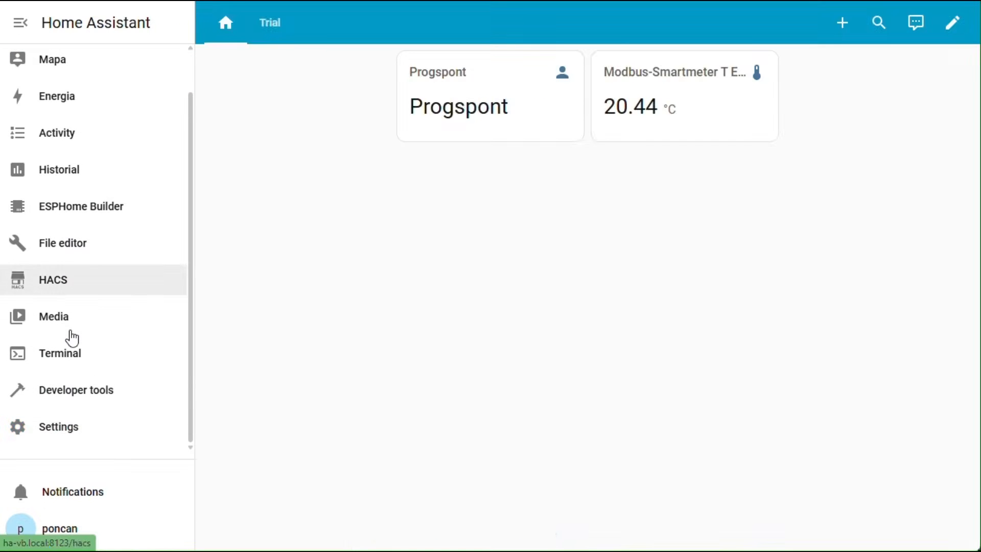
Begin adding Google > Google Mail under Devices & services and follow its OAuth consent screen link.
left_click(72, 431)
left_click(562, 143)
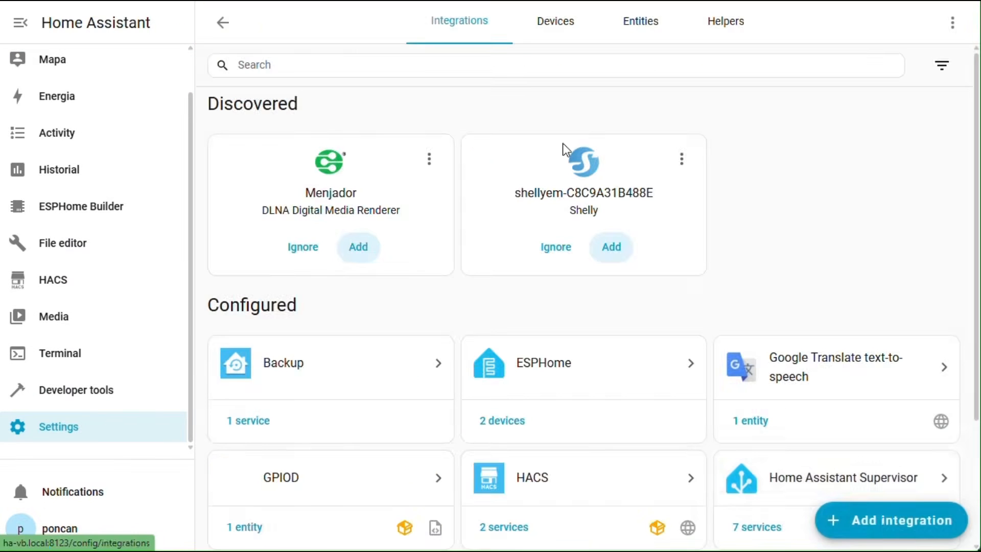
left_click(882, 526)
type("g")
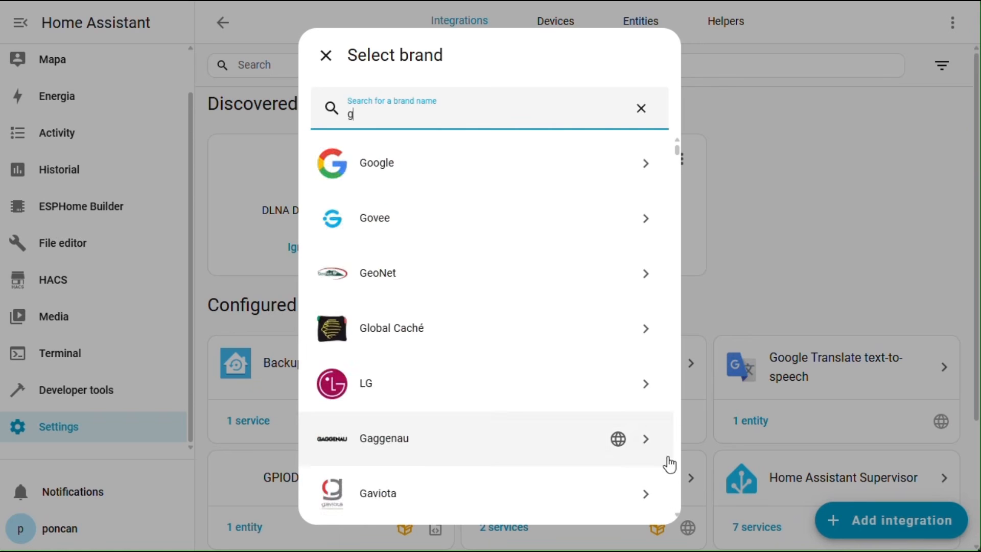
left_click(424, 165)
left_click(473, 468)
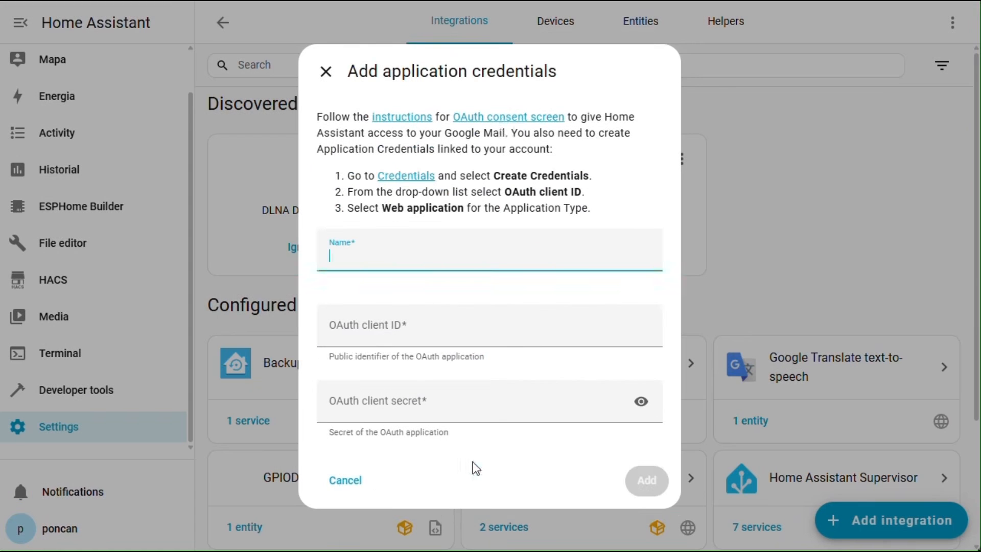
left_click(501, 120)
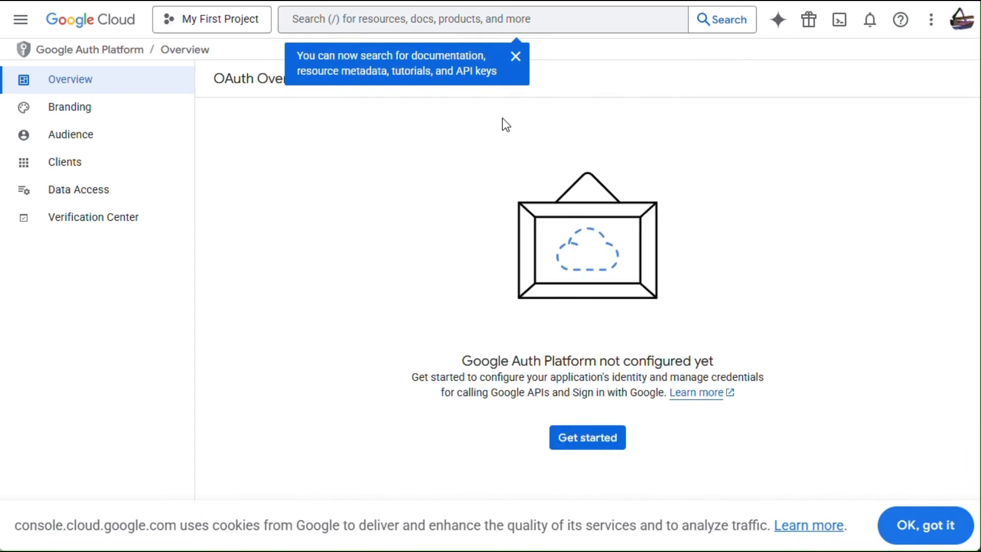
Name the OAuth app 'HomeAssistant' and choose the account's email as the support contact.
left_click(589, 440)
left_click(296, 176)
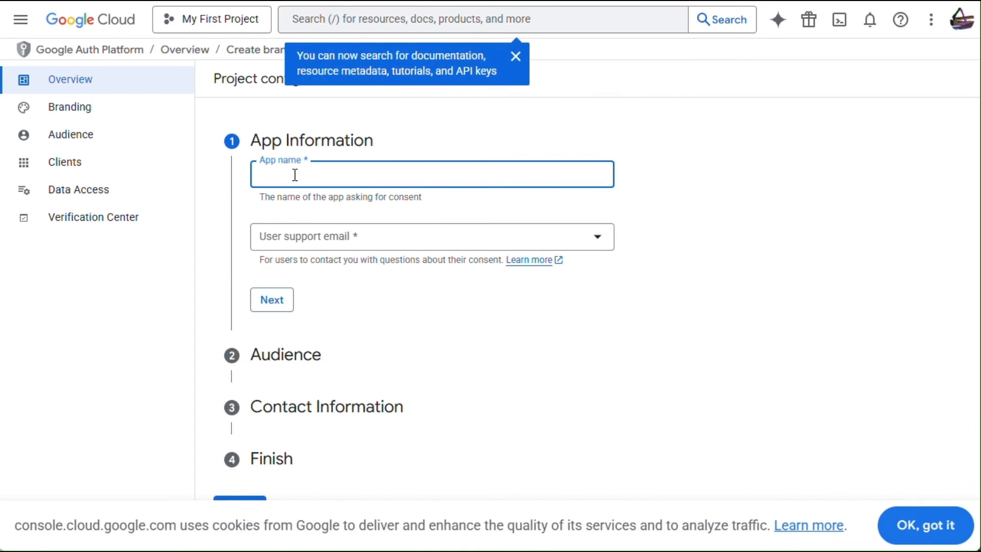
type("HomeAssistant")
left_click(290, 173)
left_click(357, 248)
left_click(378, 247)
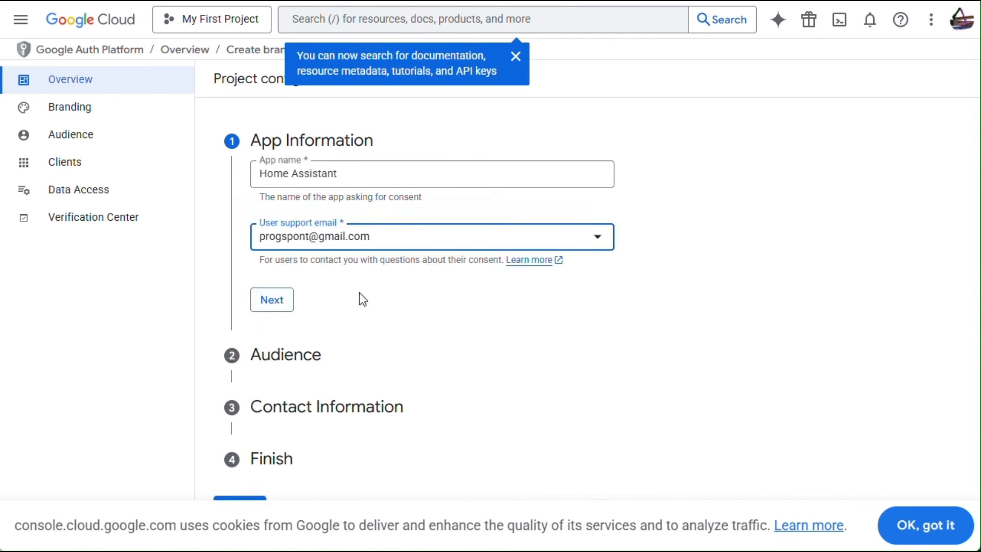
left_click(273, 301)
Set the audience to External, fill in the contact email, accept the User Data Policy, and create.
left_click(261, 241)
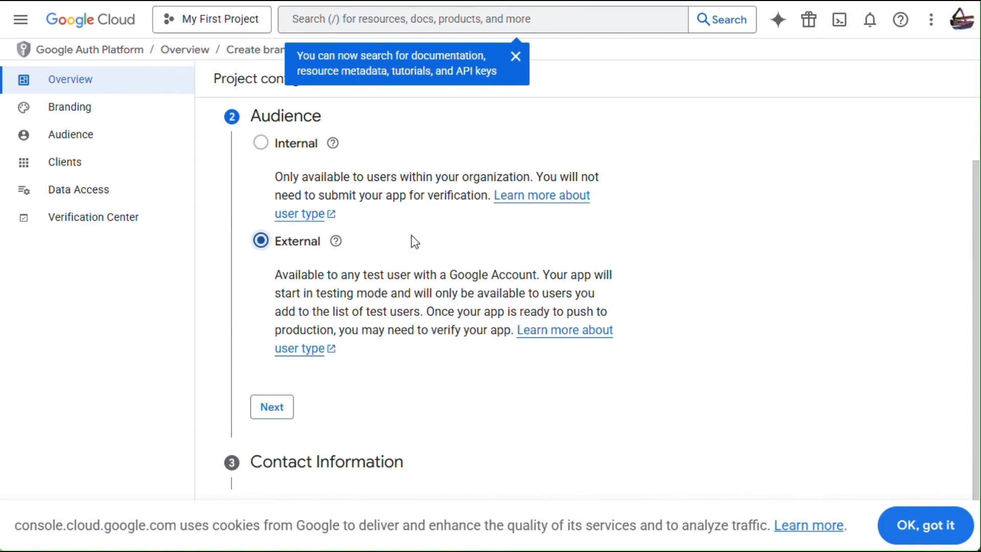
left_click(259, 408)
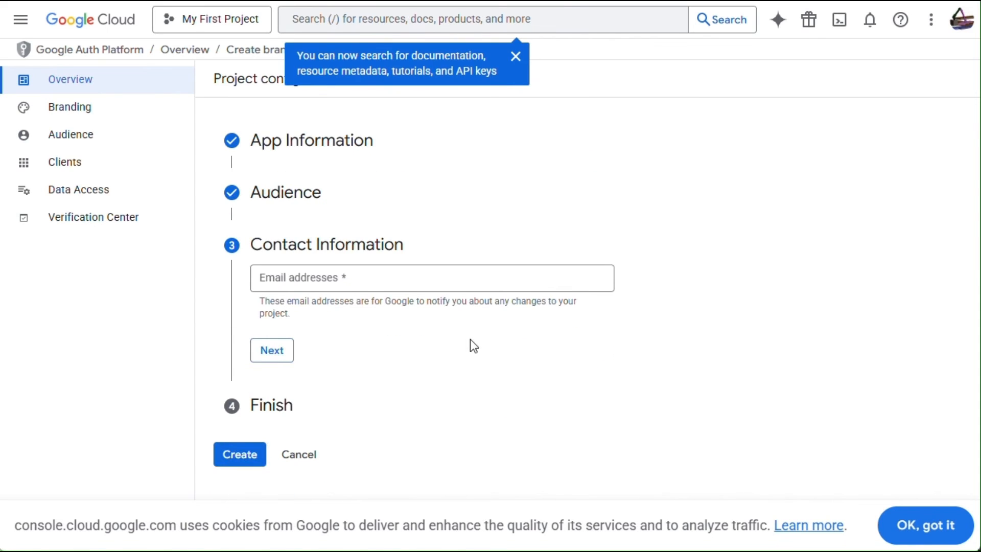
left_click(323, 278)
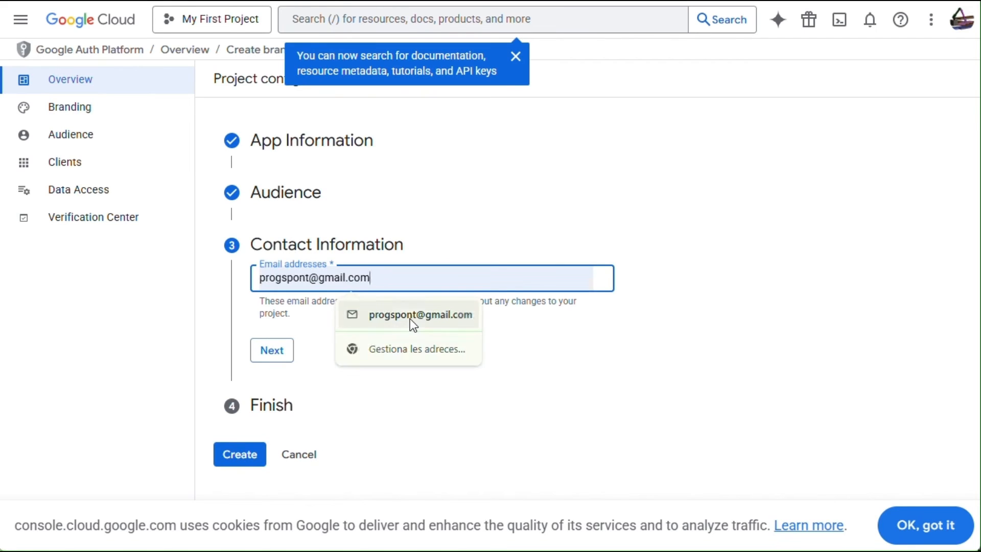
left_click(409, 316)
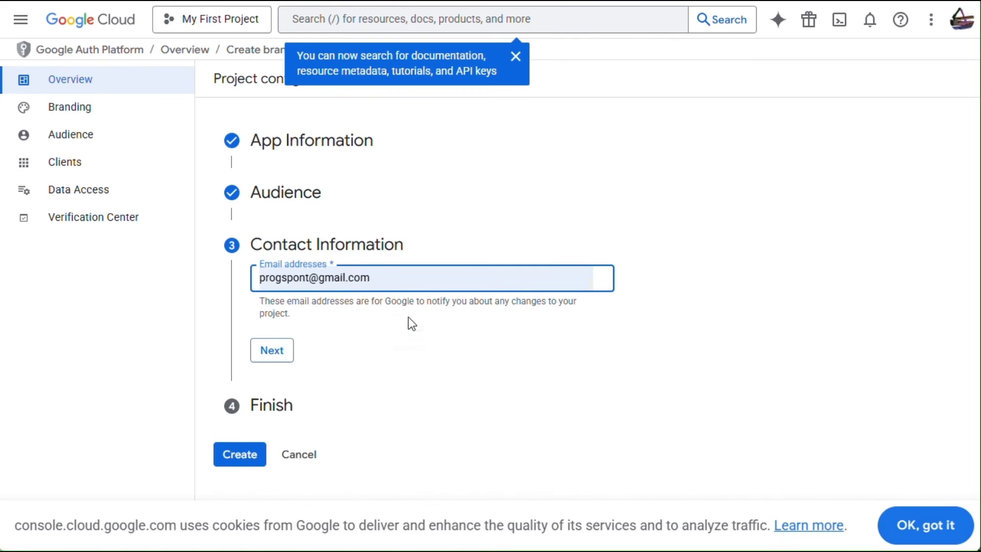
left_click(272, 352)
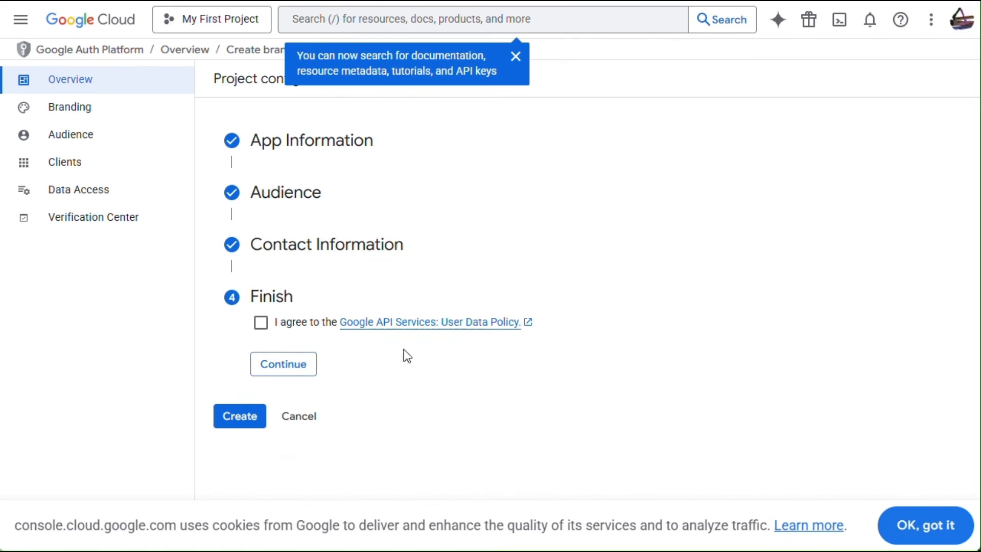
left_click(261, 326)
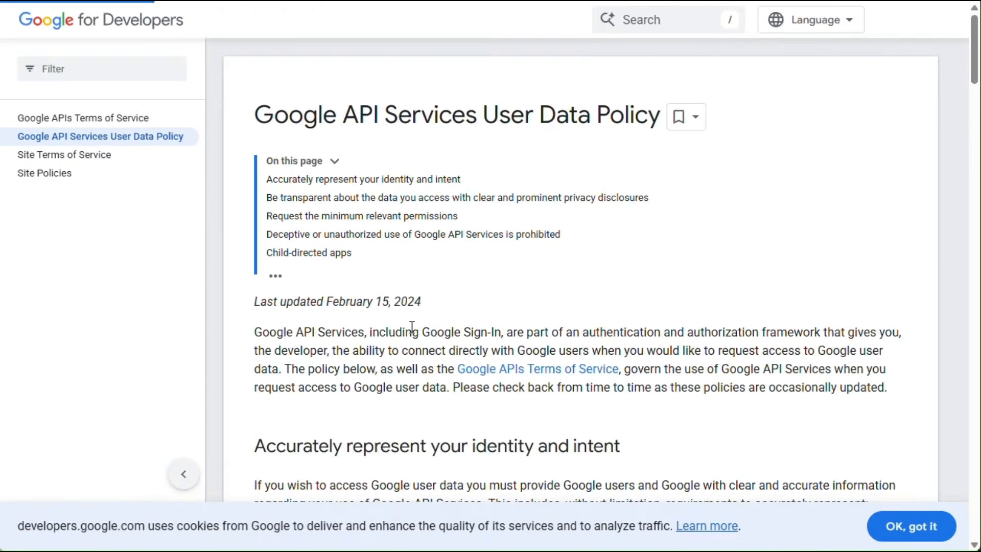
scroll(443, 319, "down", 20)
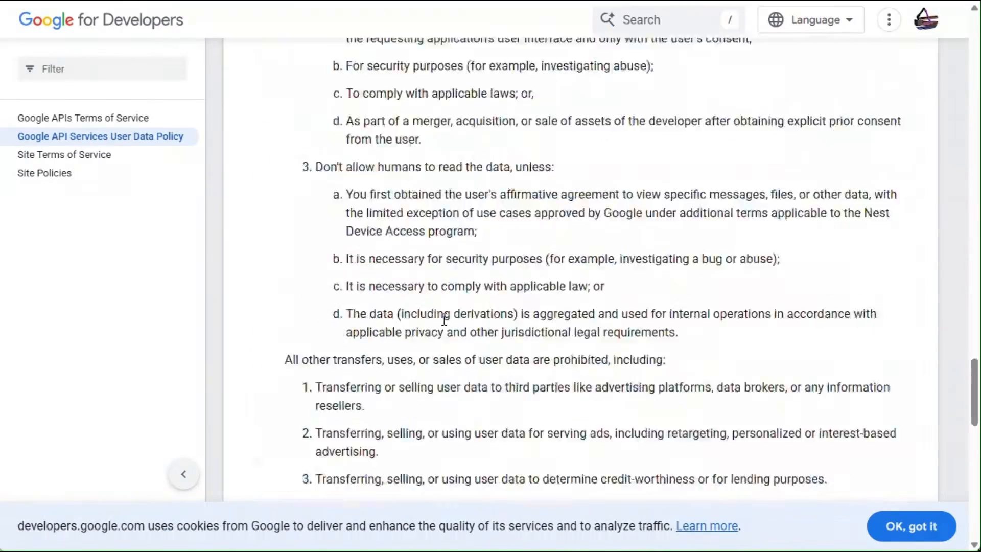
scroll(442, 319, "down", 15)
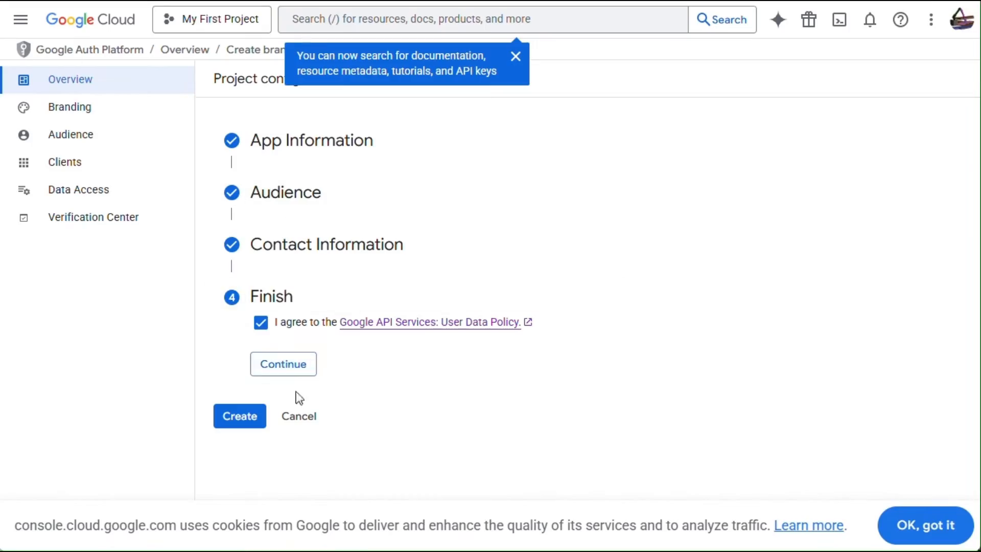
left_click(238, 418)
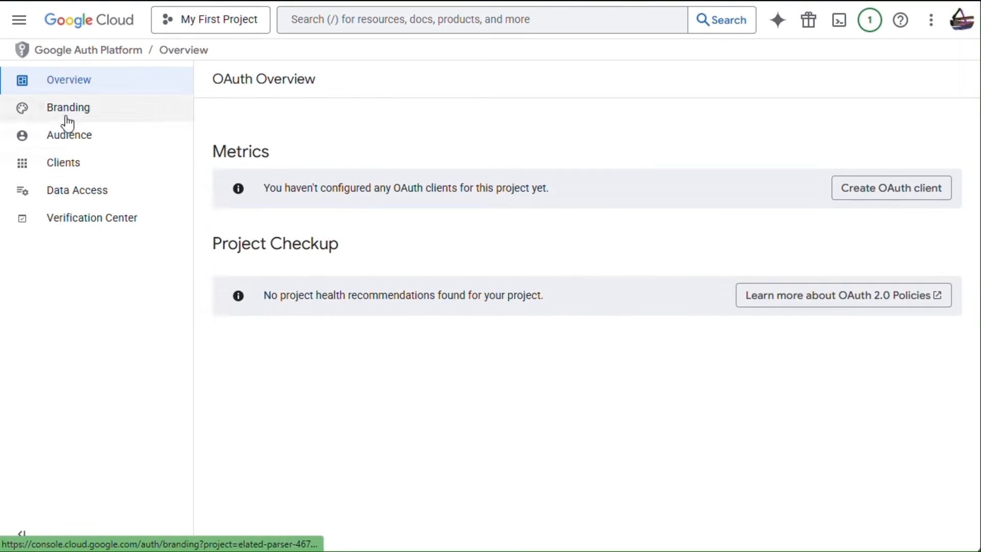
Publish the app to production from the Audience page.
left_click(69, 134)
left_click(249, 198)
left_click(683, 354)
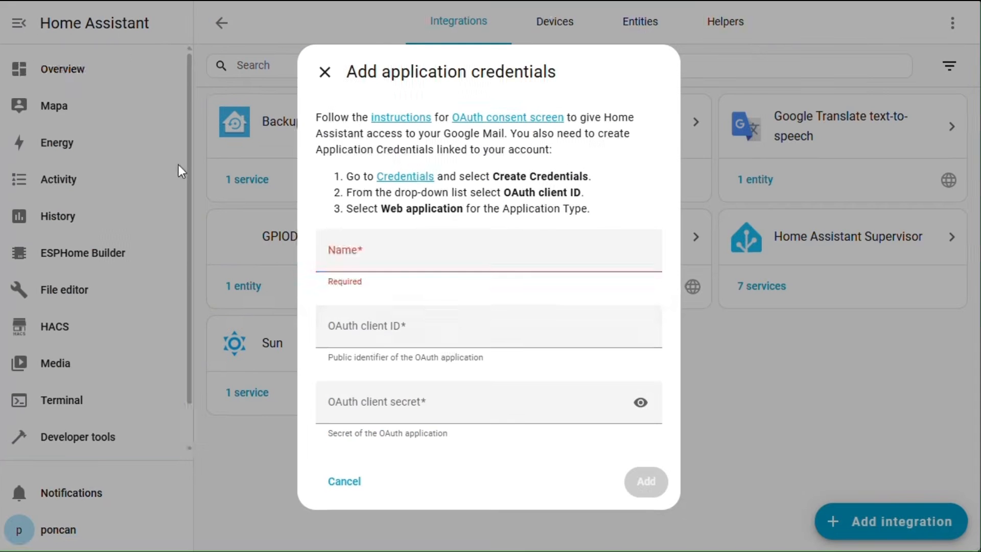
left_click(449, 245)
Start a Web application OAuth client ID named 'HO Gmail credentials'.
left_click(407, 175)
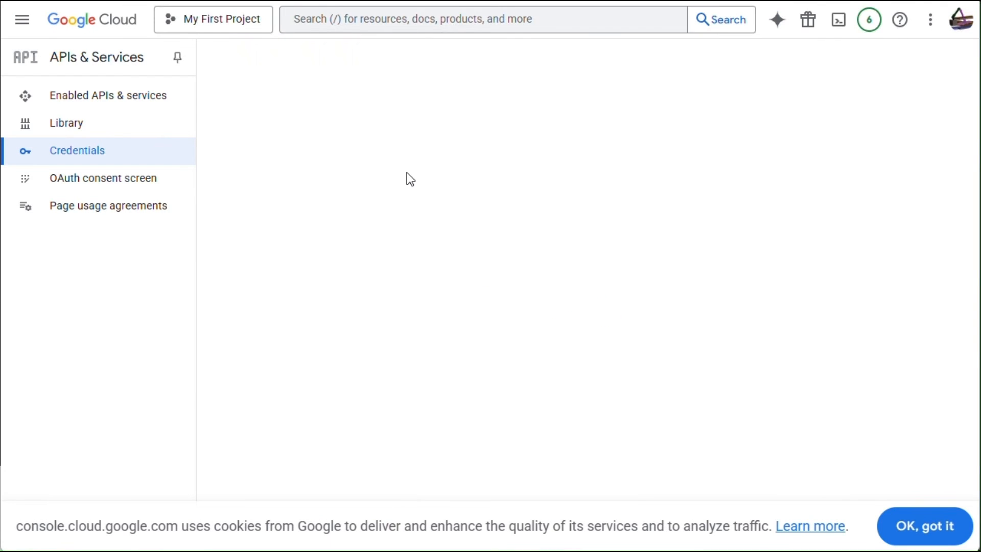
left_click(391, 65)
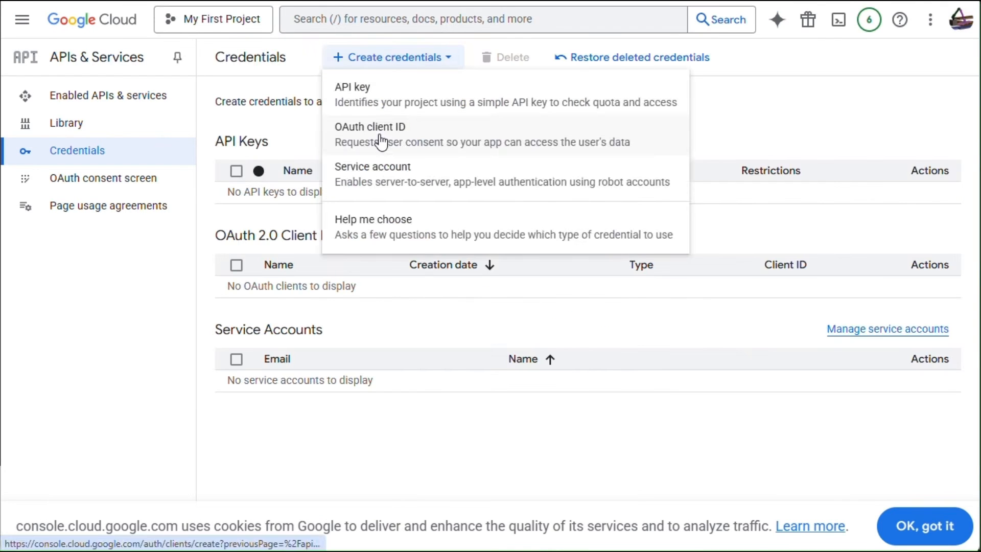
left_click(381, 197)
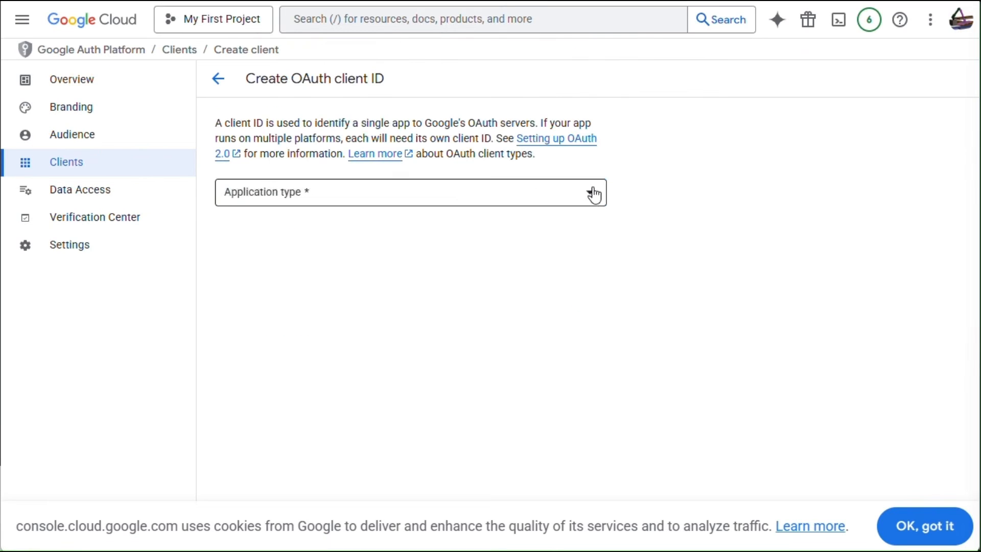
left_click(591, 193)
left_click(460, 206)
left_click(409, 234)
triple_click(249, 231)
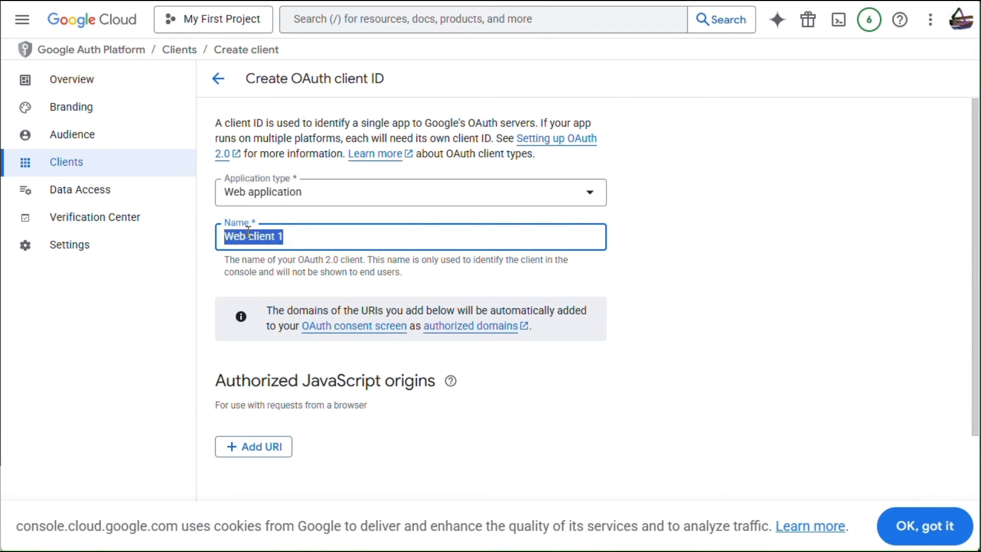
type("HO Gmail credentials")
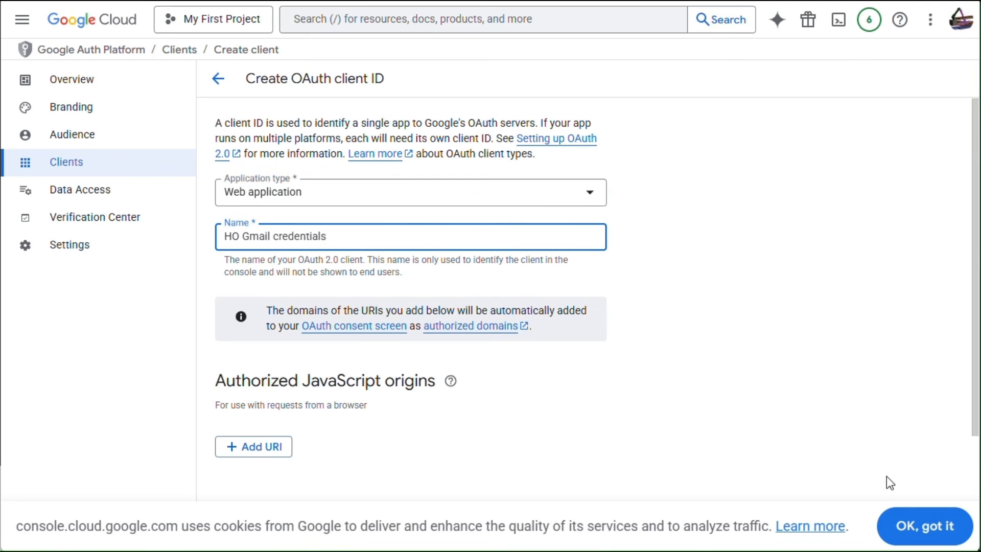
Add the Home Assistant redirect URI, create the client, and copy its client ID and secret.
scroll(639, 347, "down", 3)
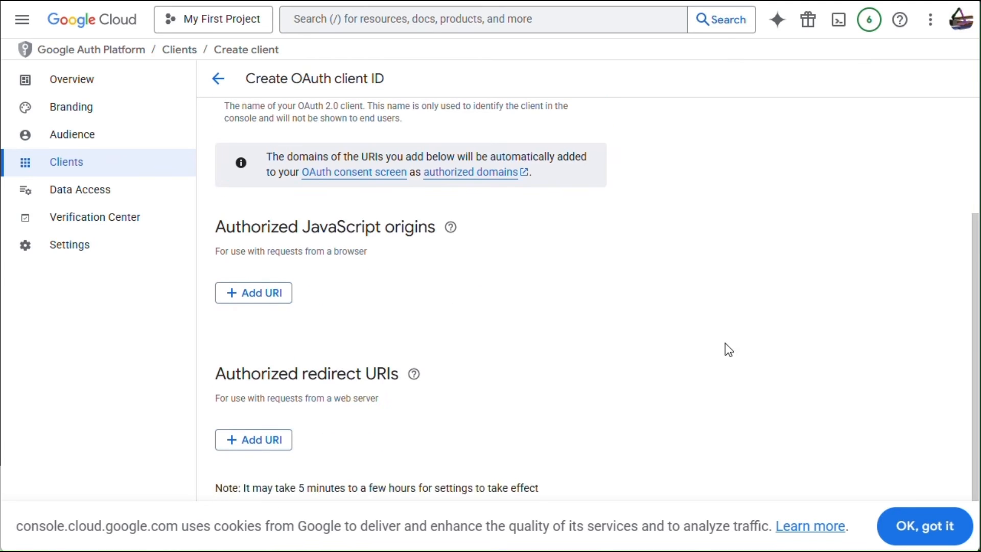
left_click(250, 445)
type("https://my.home-assistant.io/redirect/oauth")
scroll(399, 314, "down", 1)
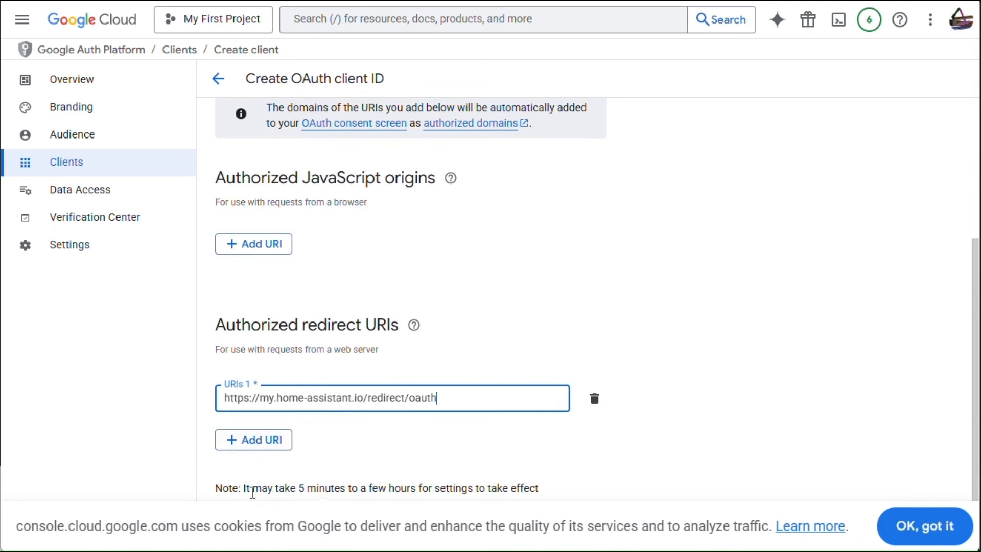
left_click(880, 525)
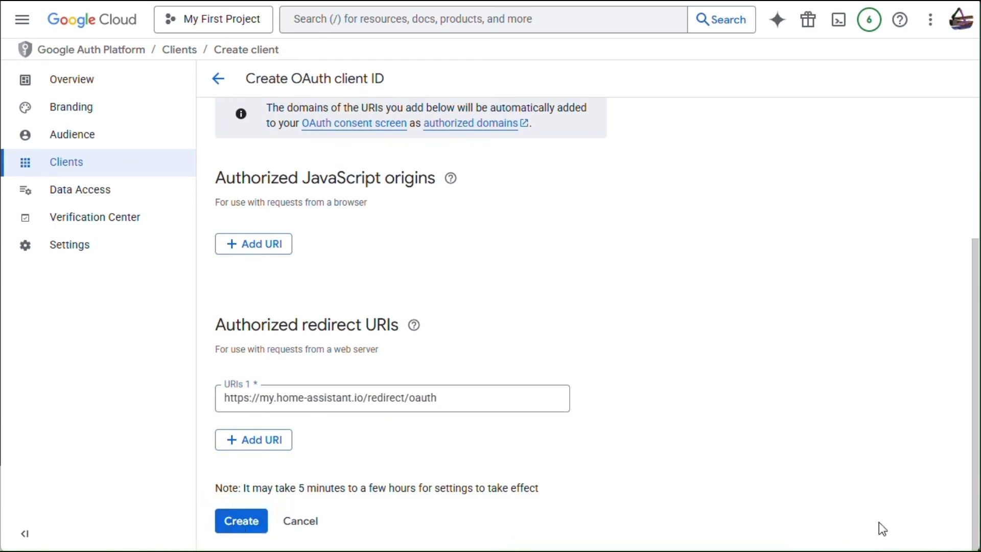
left_click(239, 526)
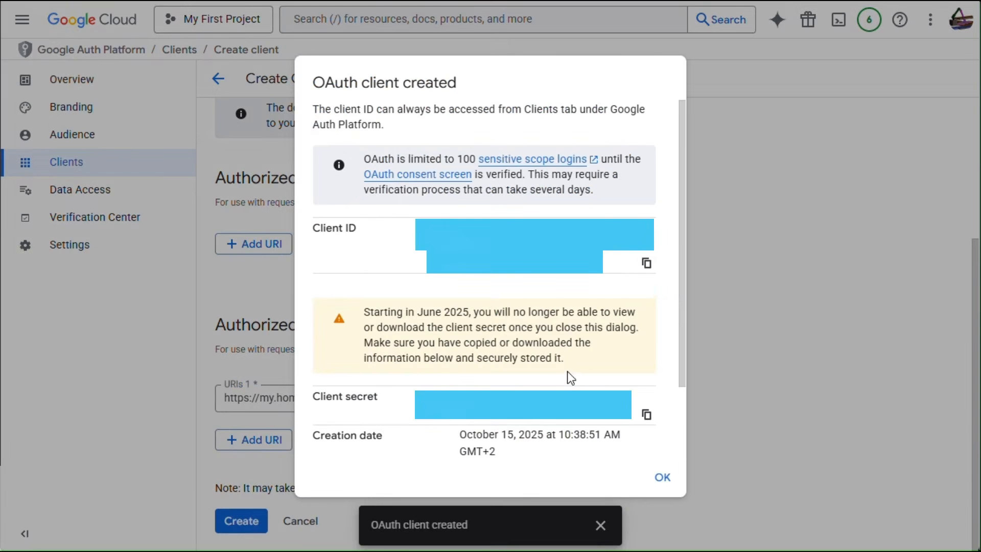
left_click(646, 266)
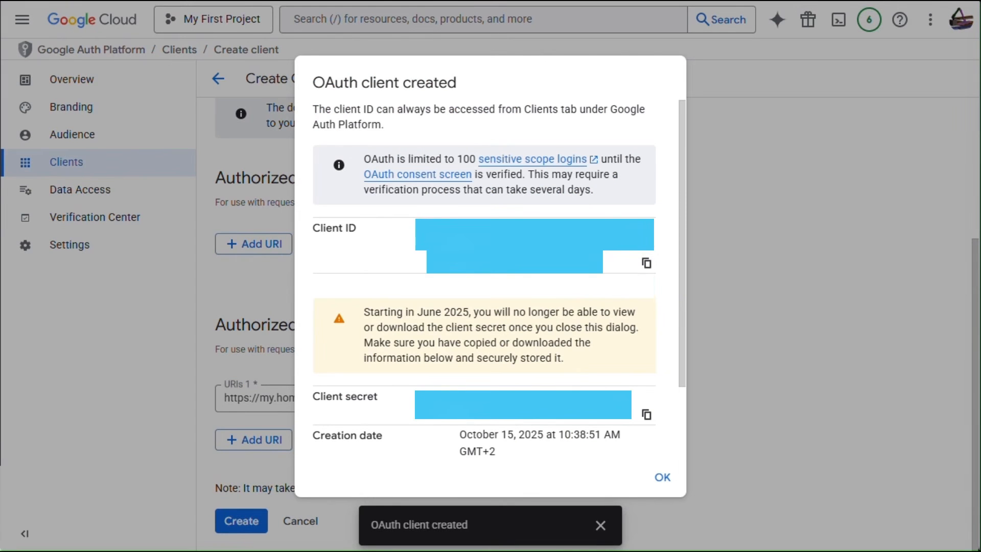
left_click(646, 414)
Start another Web application OAuth client ID named 'HO Sheets cretentials'.
left_click(663, 478)
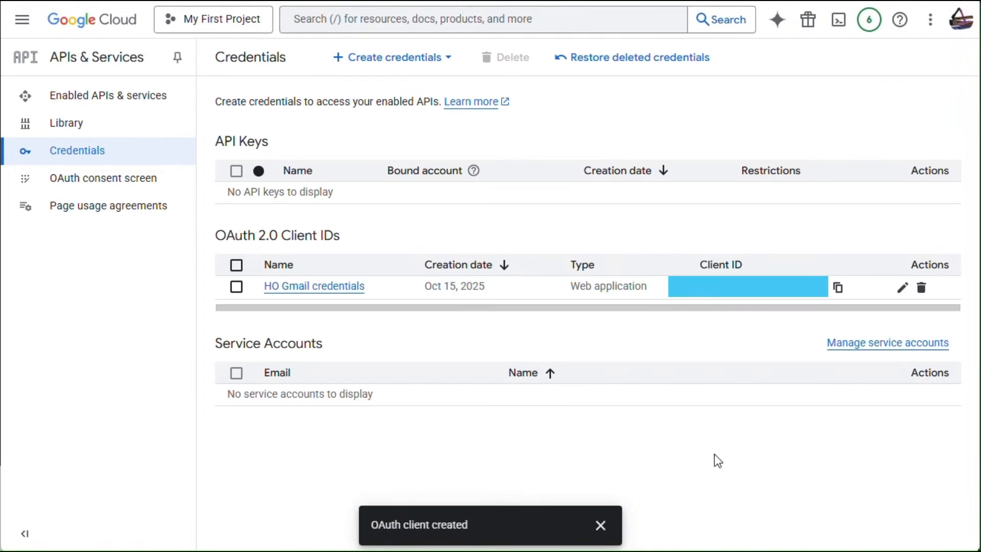
left_click(391, 58)
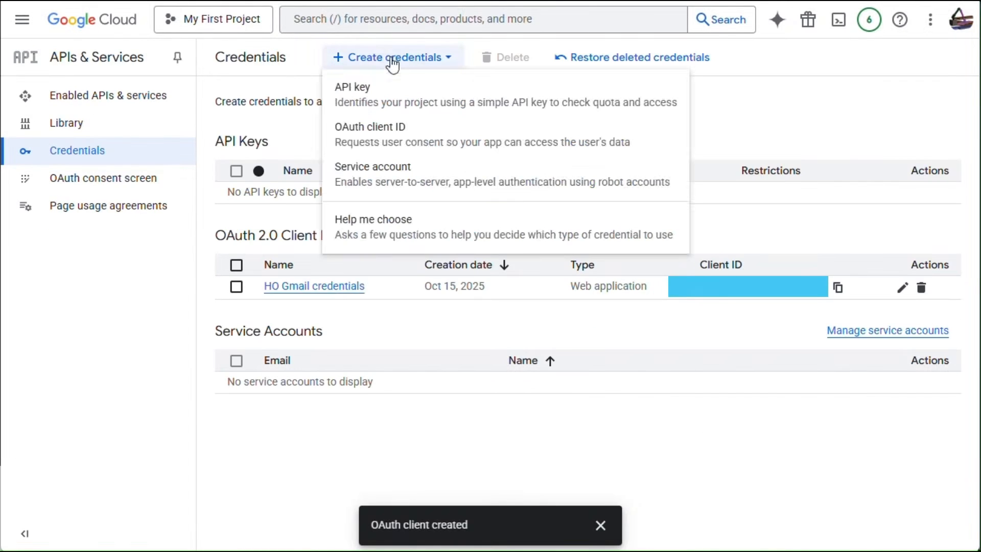
left_click(360, 132)
left_click(372, 197)
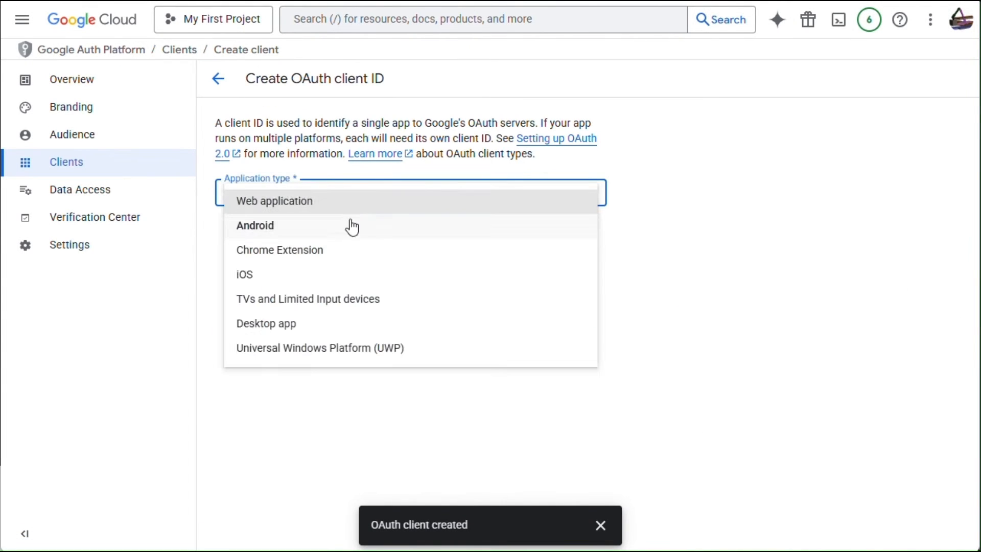
left_click(343, 206)
left_click(269, 230)
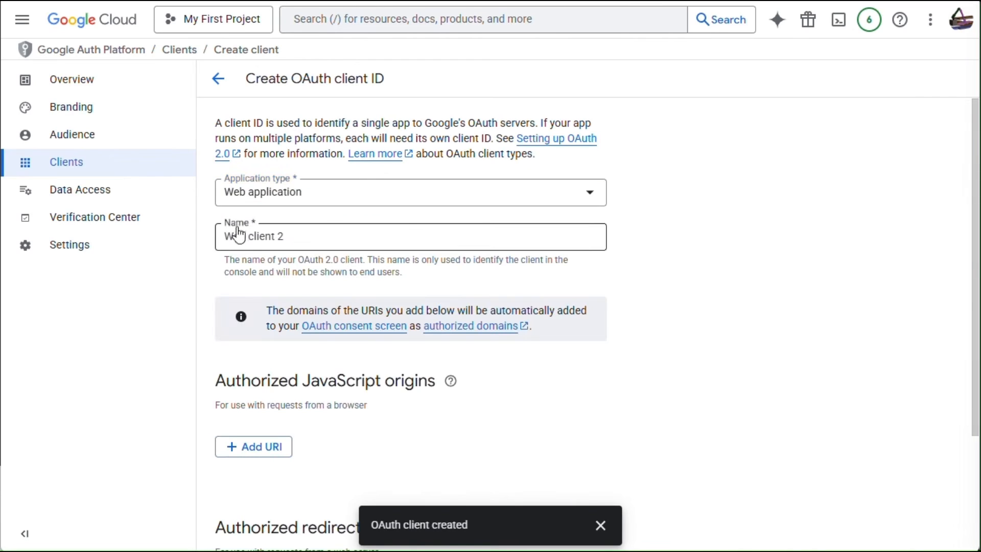
triple_click(286, 236)
type("HO Sheets cretentials")
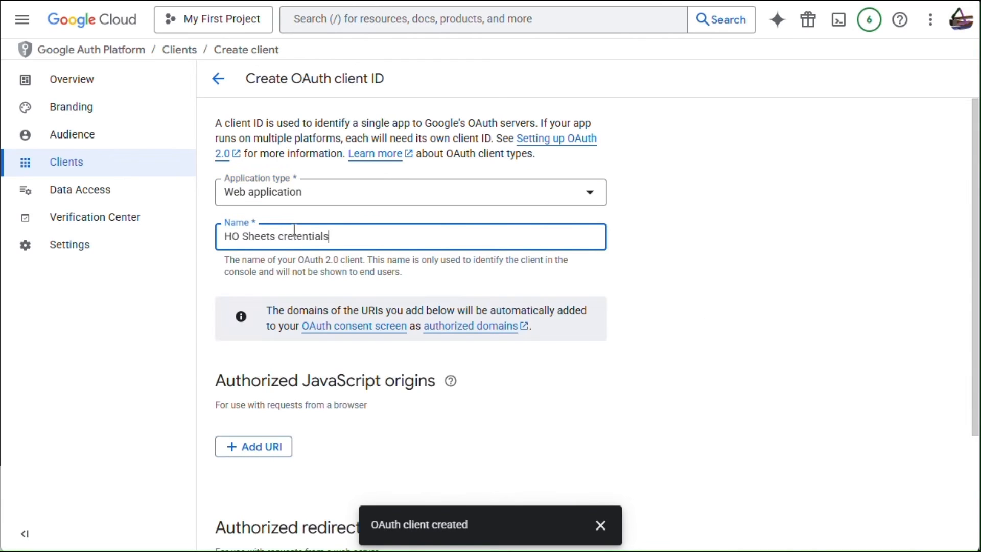
left_click(449, 401)
Add the same redirect URI, create the client, copy its ID and secret, and close the summary.
scroll(449, 400, "down", 3)
left_click(243, 440)
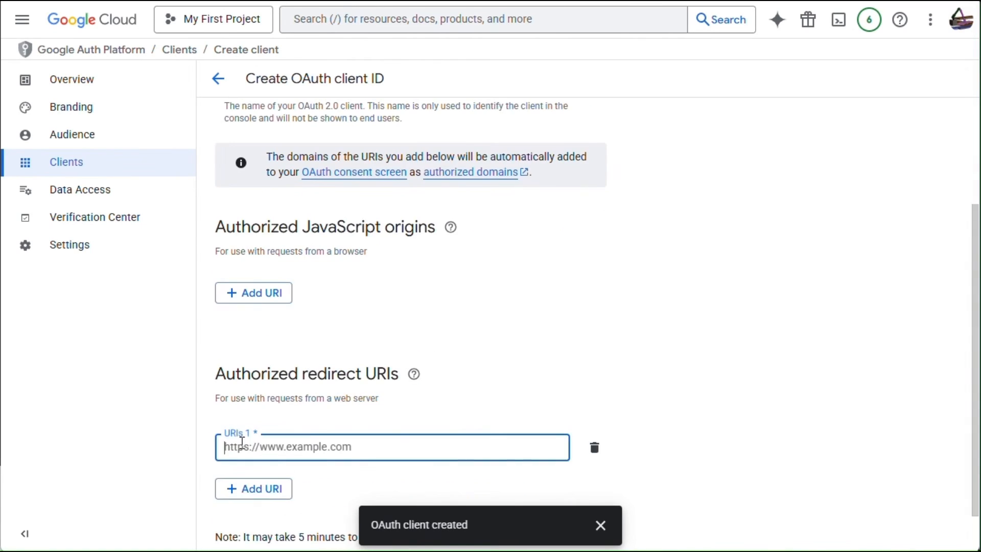
key("ctrl+v")
scroll(565, 364, "down", 1)
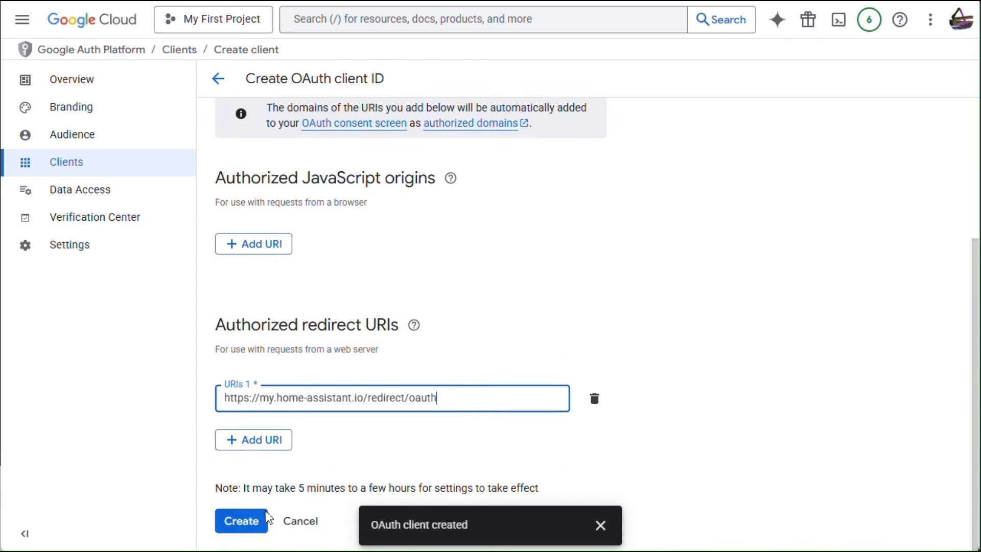
left_click(234, 518)
left_click(646, 263)
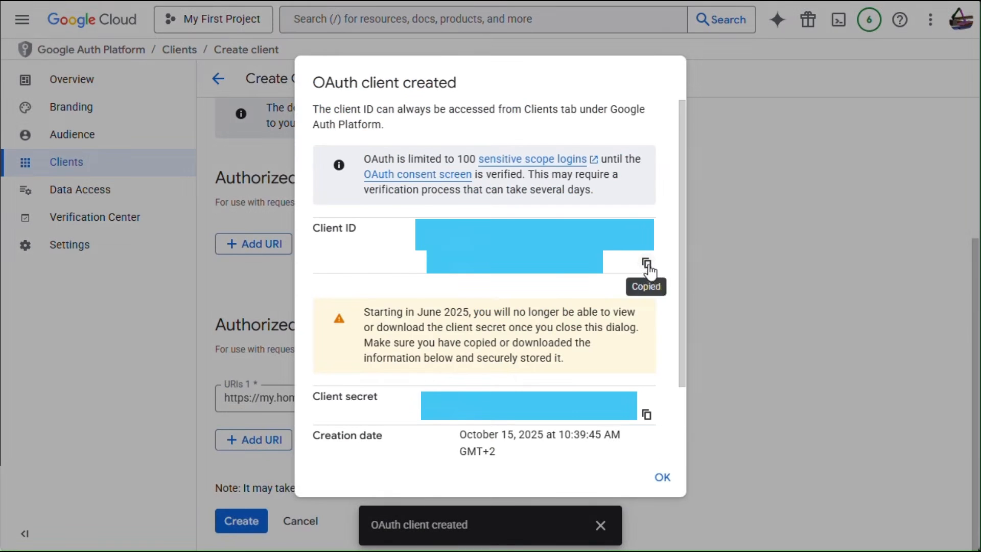
left_click(646, 414)
left_click(661, 477)
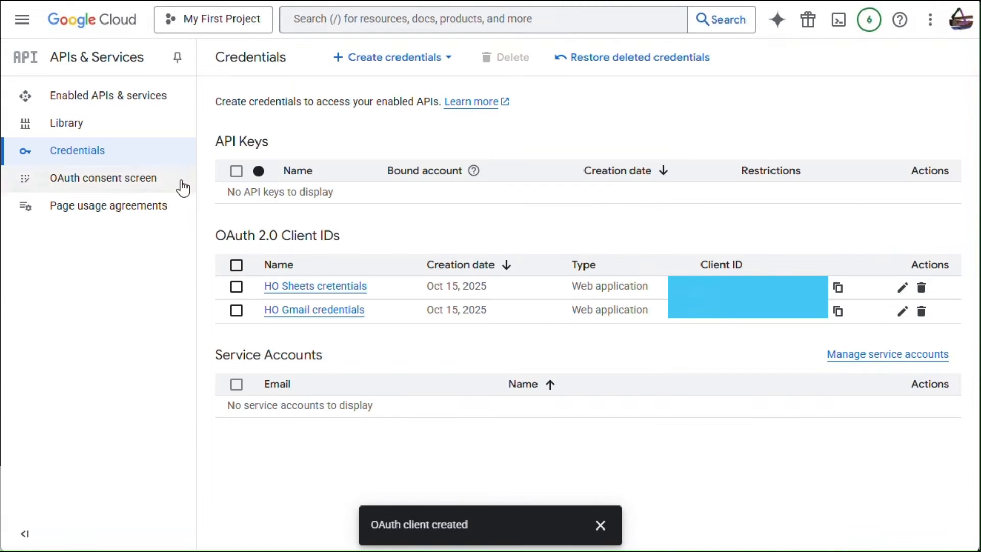
Find the Gmail API in the API library and enable it.
left_click(75, 123)
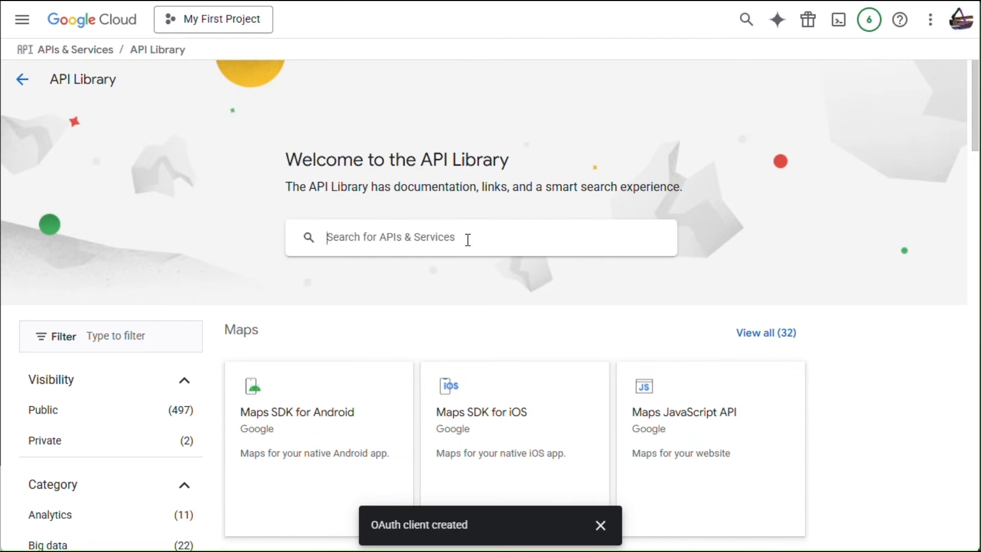
left_click(468, 240)
type("g")
type("mai")
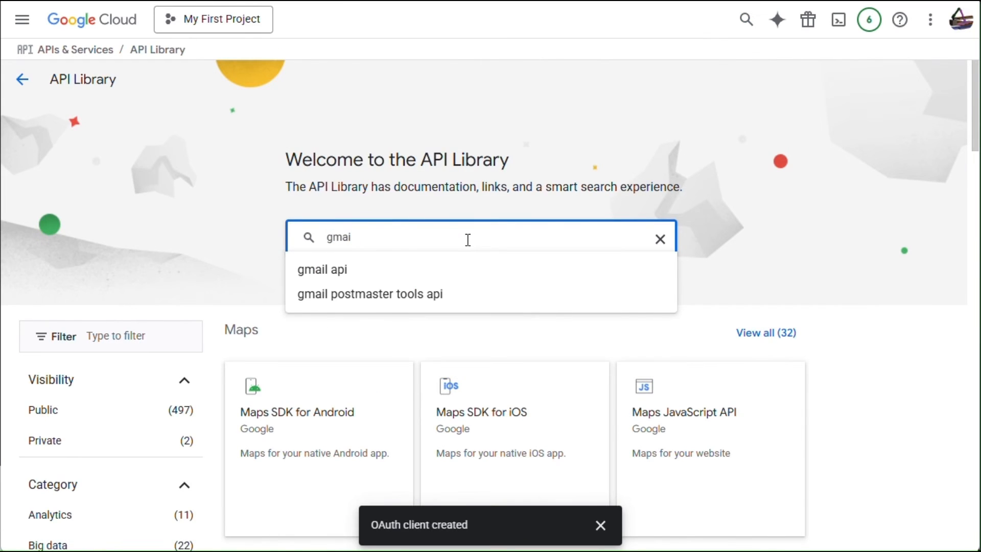
left_click(365, 275)
left_click(360, 243)
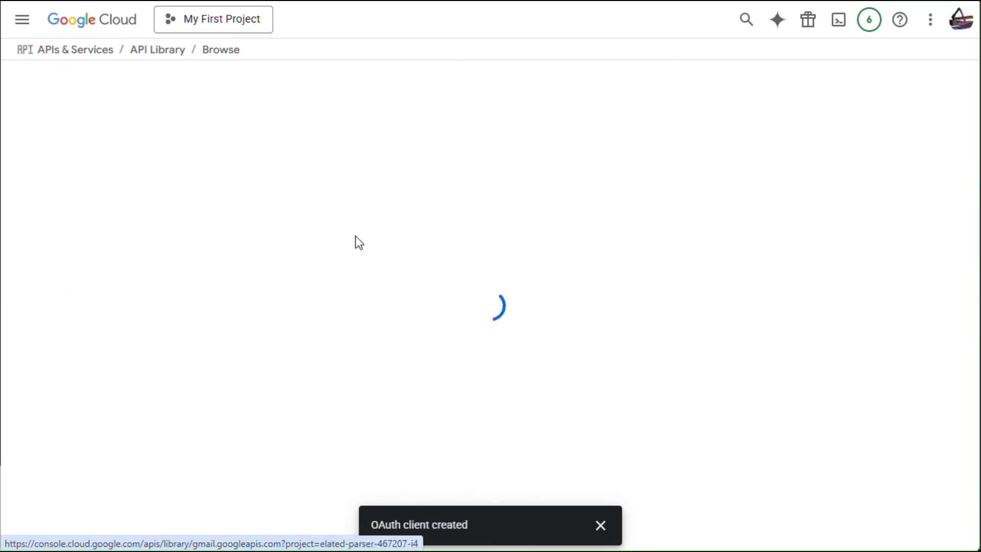
left_click(171, 219)
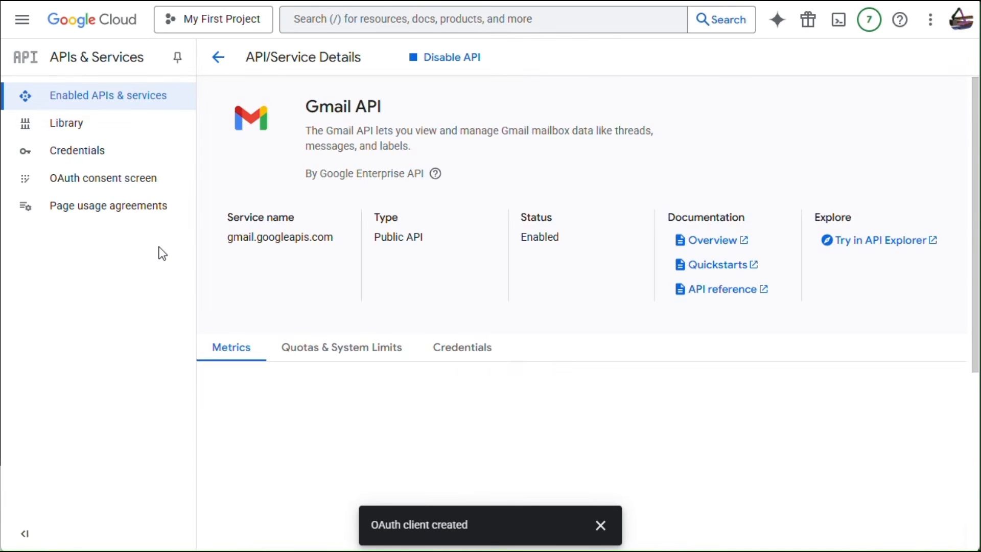
Search the library for 'Drive' and enable the Google Drive API.
left_click(86, 129)
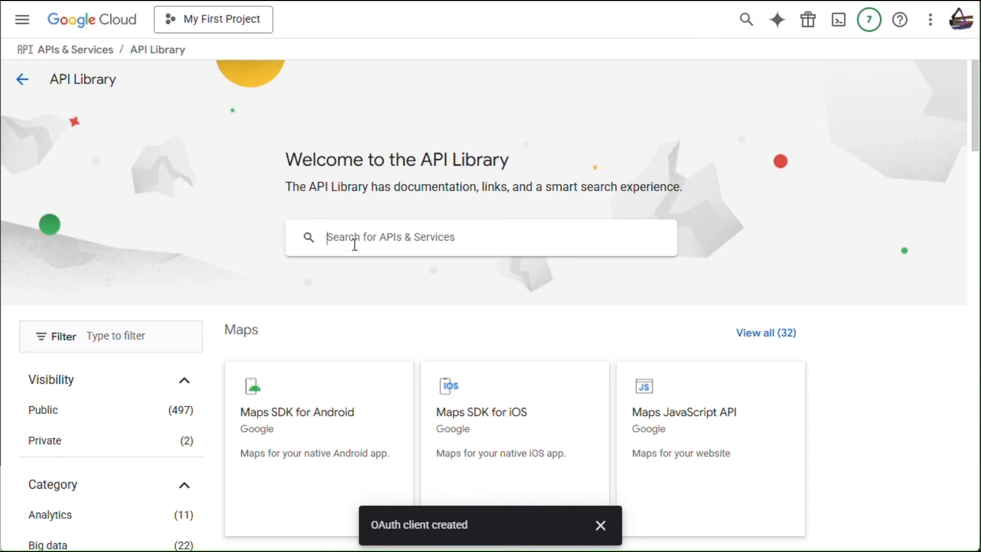
type("Drive")
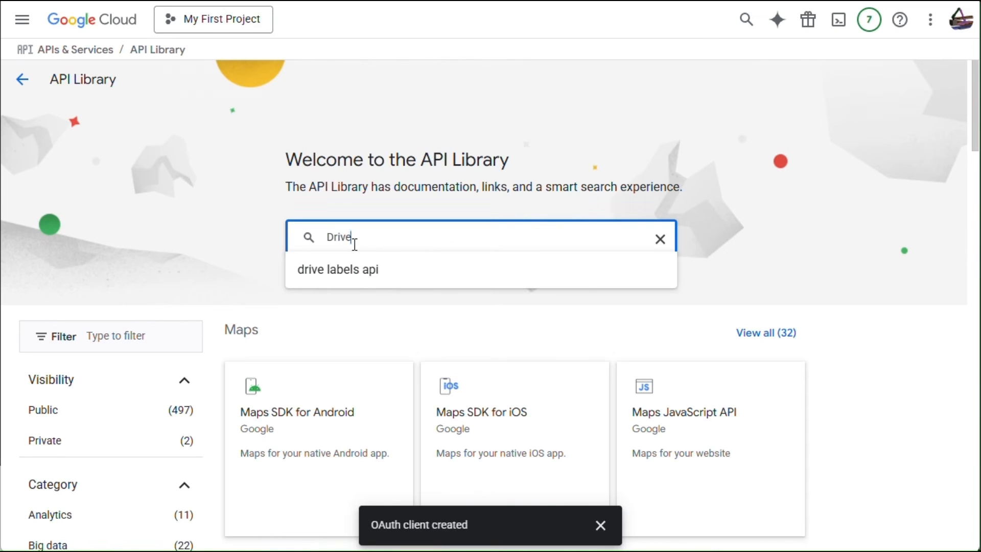
key("Return")
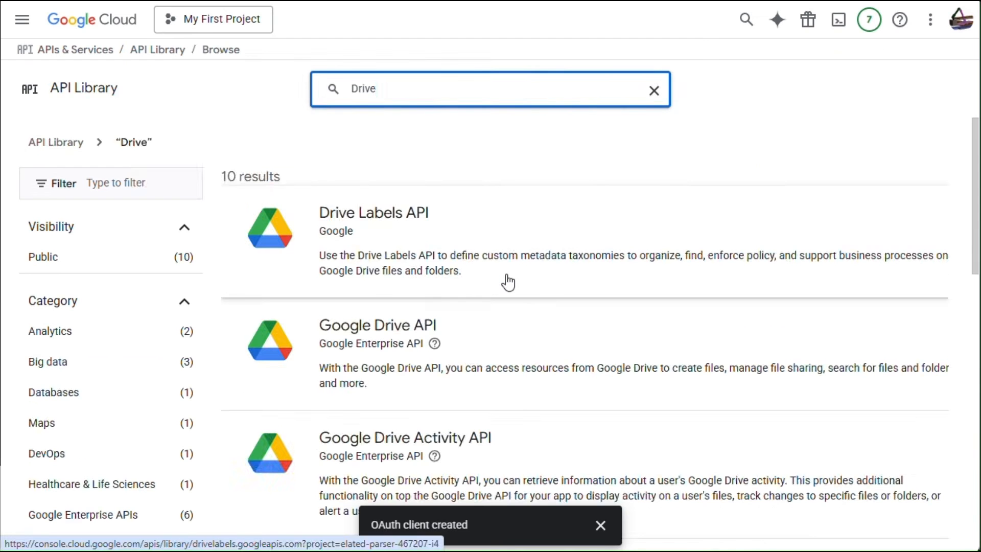
scroll(507, 282, "down", 3)
left_click(363, 190)
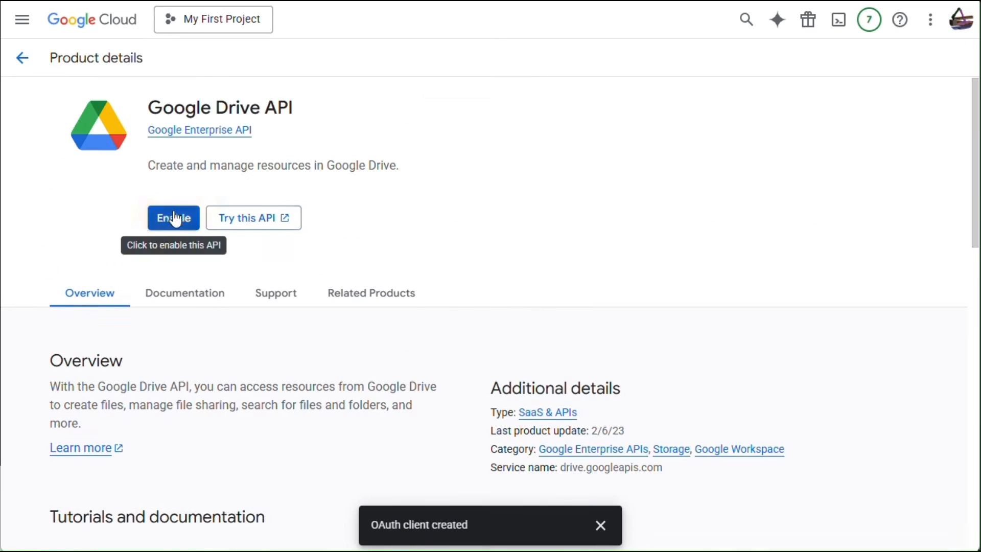
left_click(173, 212)
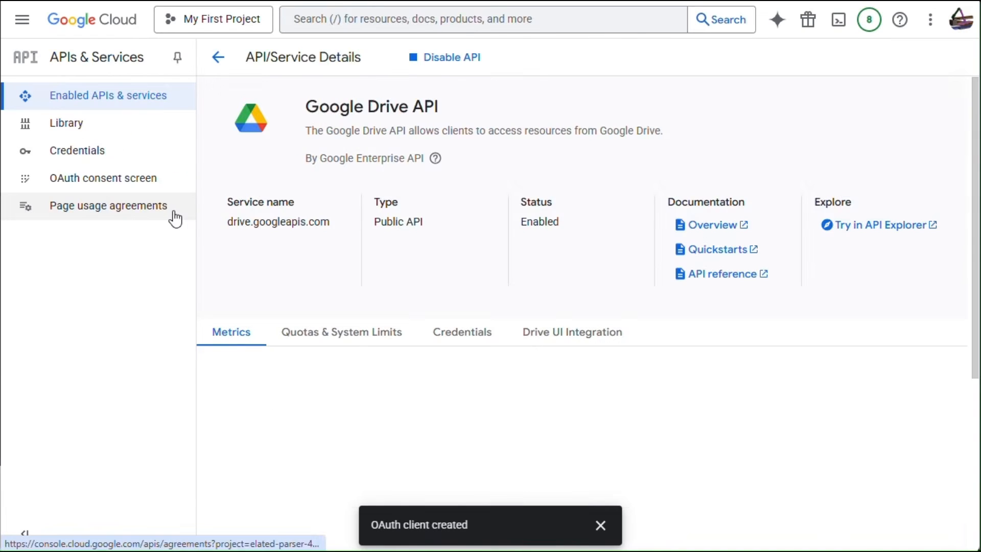
Search the library for Sheets and enable the Google Sheets API.
left_click(67, 128)
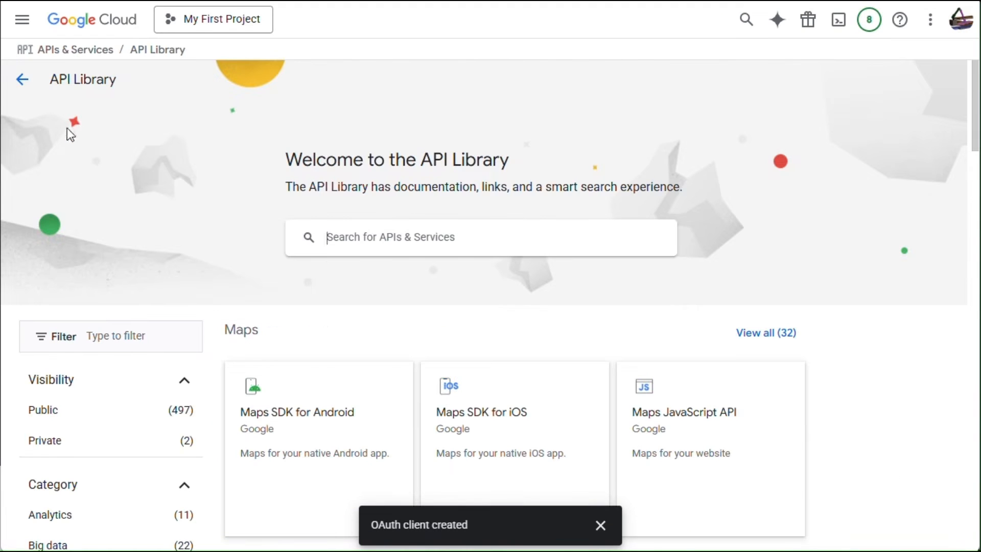
left_click(335, 246)
type("Sheets")
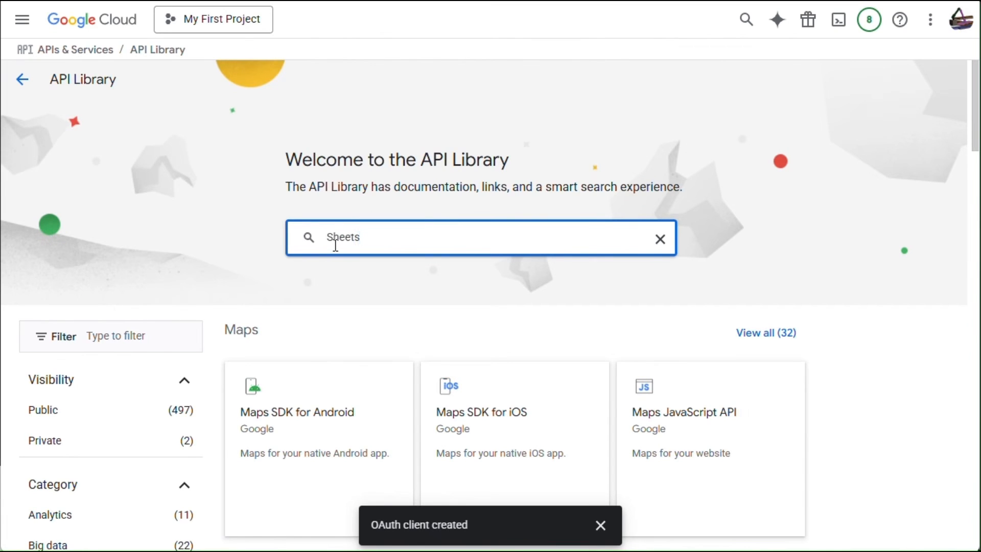
key("Return")
left_click(335, 252)
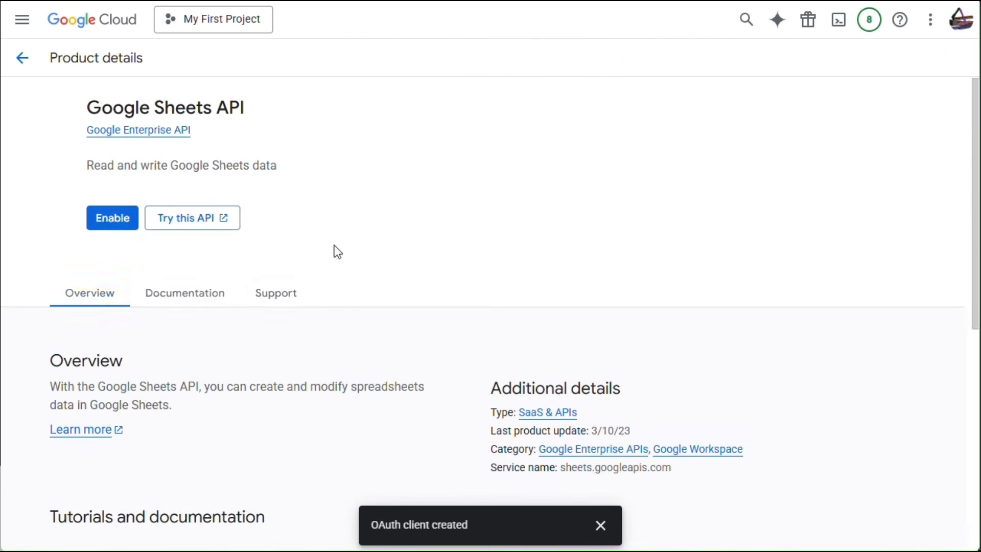
left_click(174, 219)
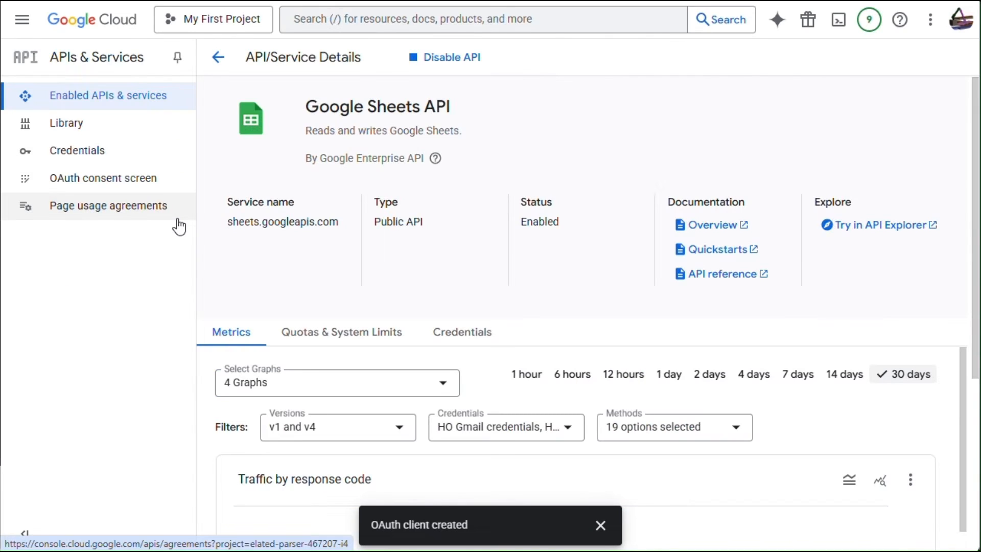
Add application credentials named Gmail with the pasted OAuth client ID and secret.
left_click(78, 134)
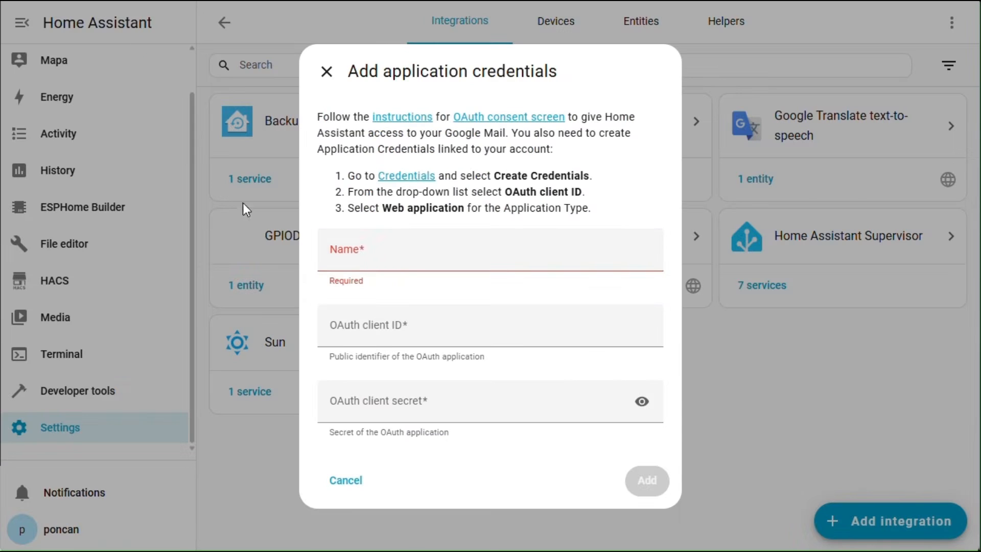
left_click(375, 257)
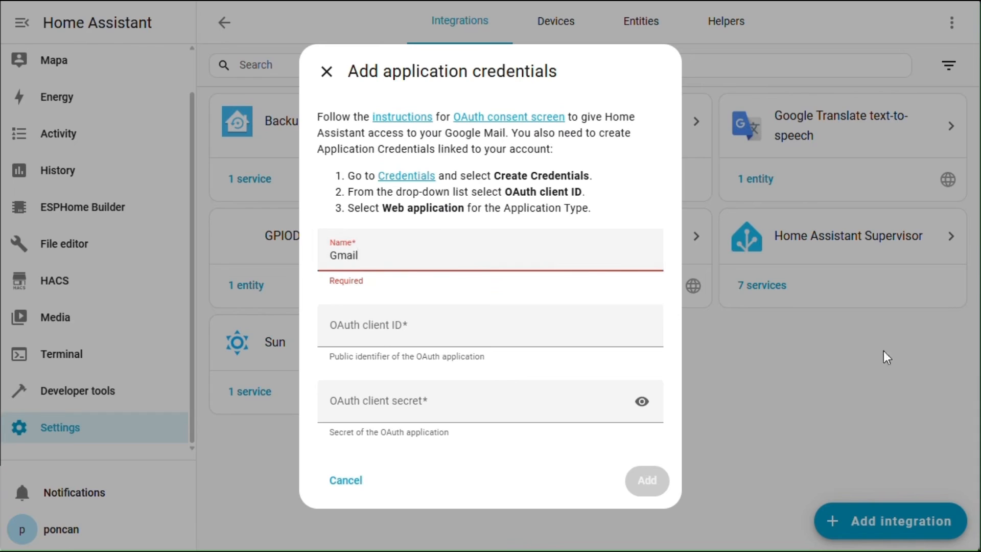
left_click(439, 319)
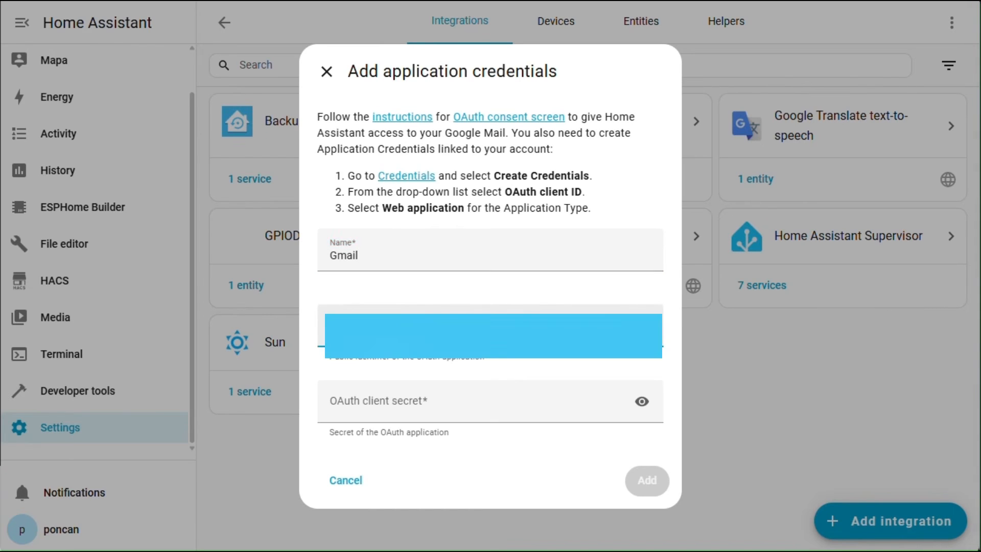
left_click(359, 407)
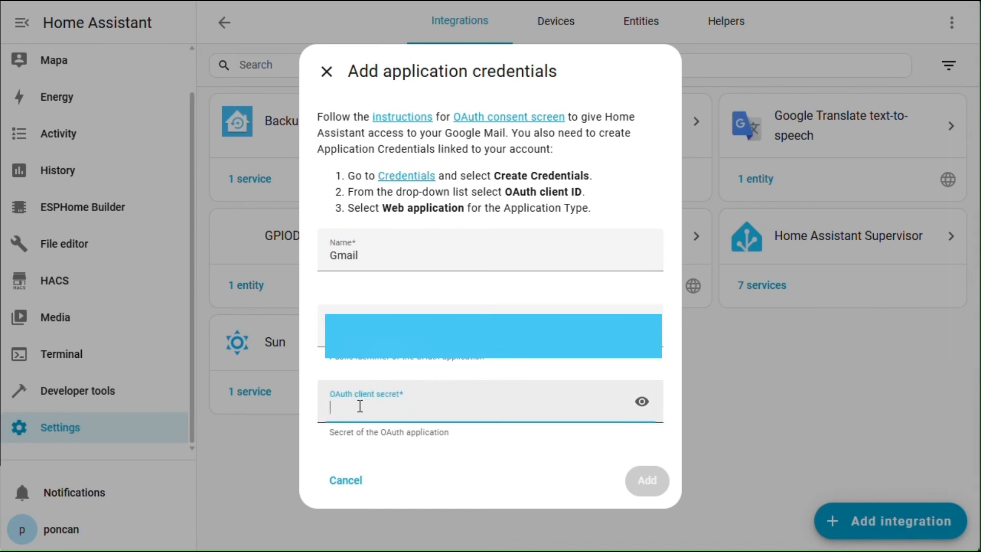
key("ctrl+v")
left_click(647, 479)
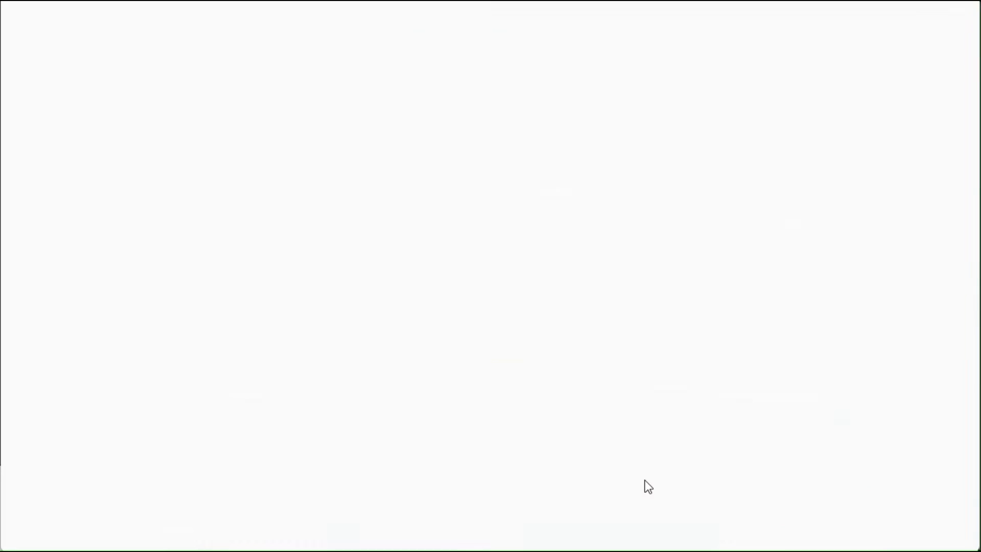
Sign in with the Google account, proceed past the unverified-app warning, and grant all Gmail permissions.
left_click(578, 212)
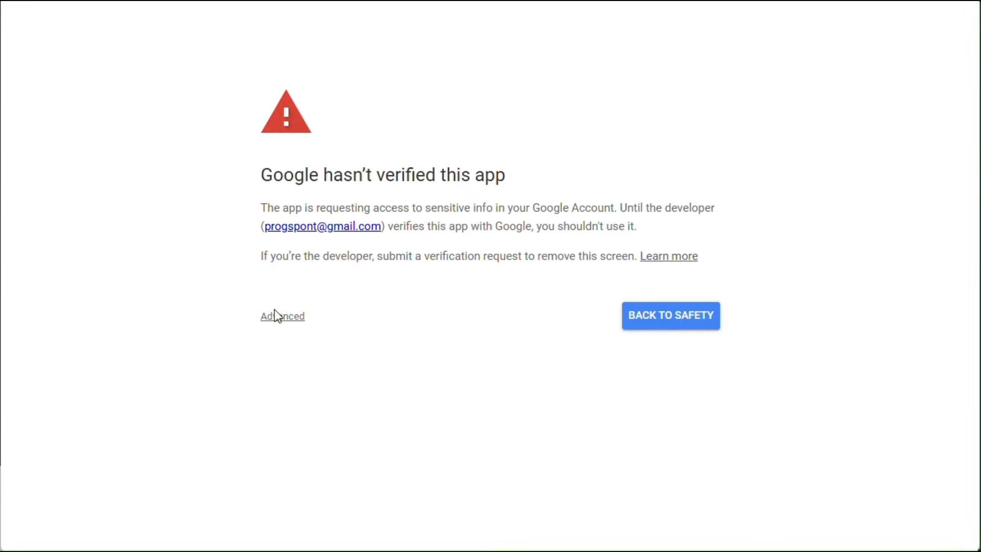
left_click(277, 318)
left_click(299, 410)
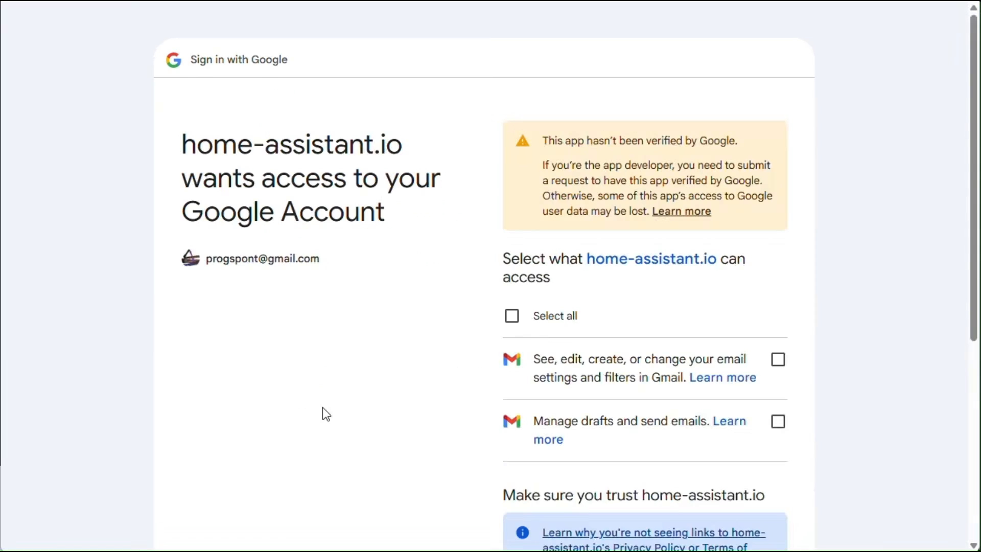
left_click(509, 320)
scroll(814, 288, "down", 5)
left_click(739, 424)
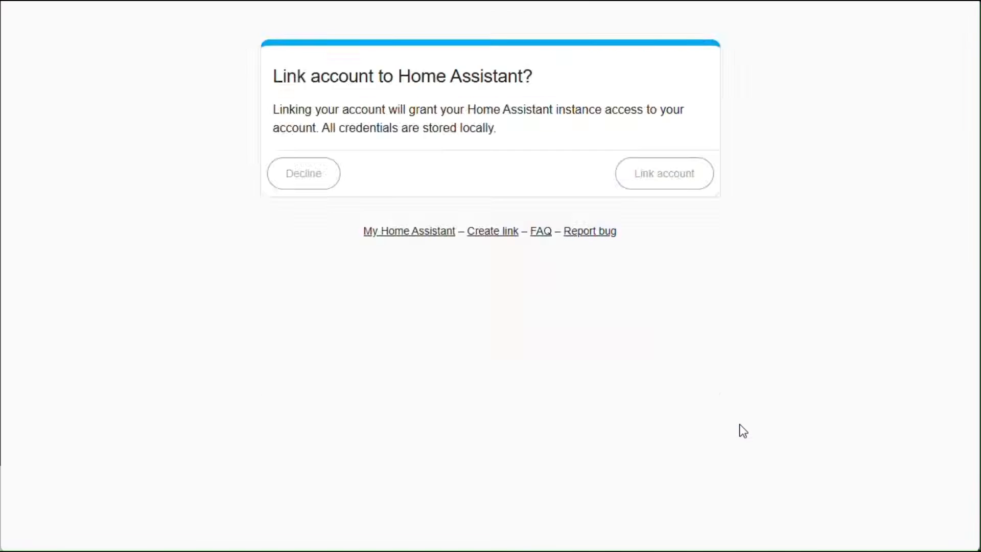
Paste the local instance URL, link the account, and finish the Google Mail device without an area.
left_click_drag(508, 305, 254, 295)
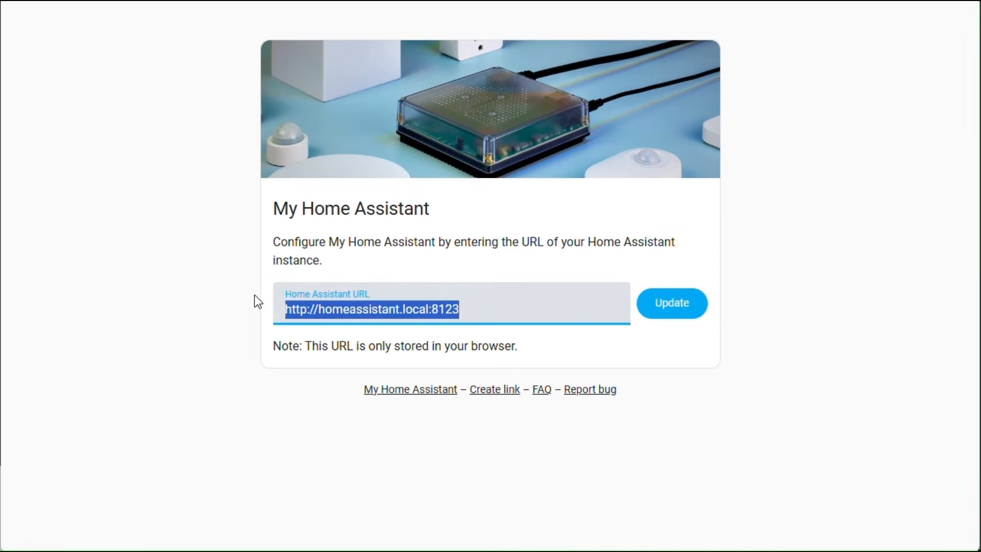
type("http://ha-vb.local:8123/")
left_click(698, 313)
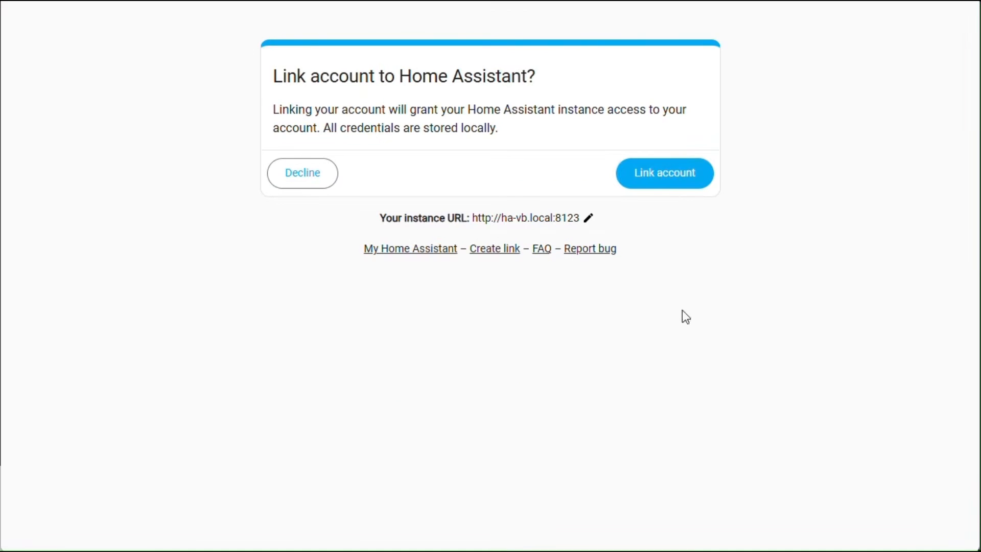
left_click(664, 173)
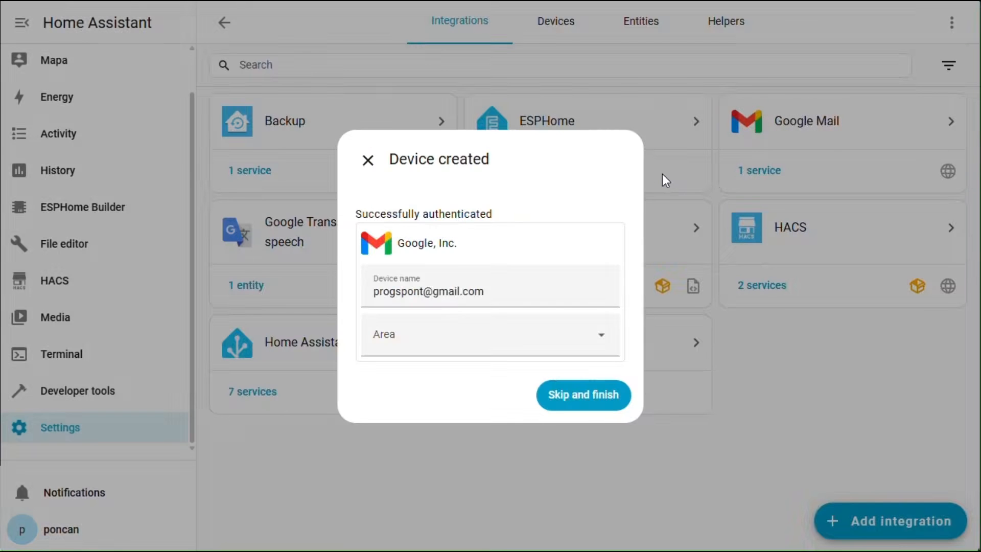
left_click(577, 394)
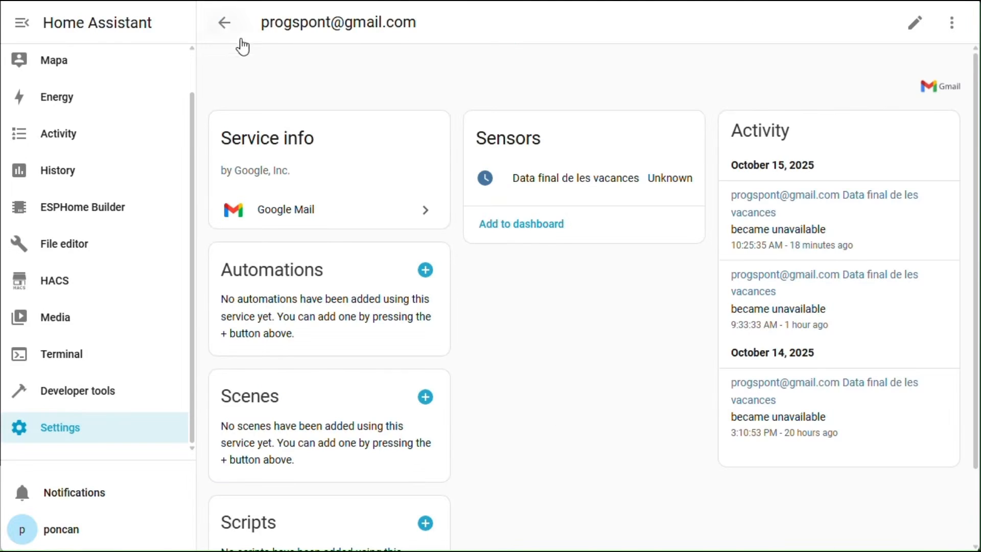
left_click(225, 23)
left_click(835, 521)
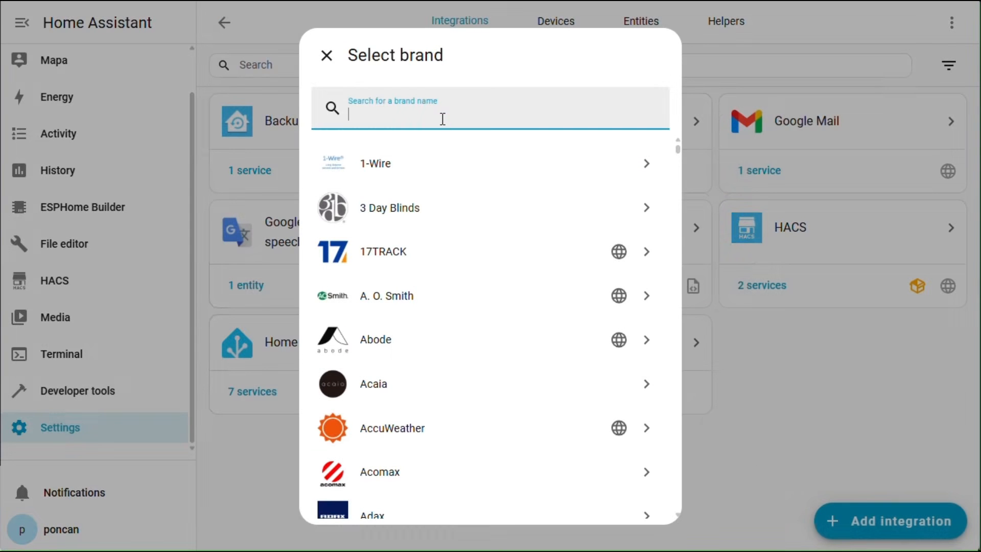
Pick Google > Google Sheets and fill credentials named Sheets with the pasted OAuth client ID and secret.
type("g")
left_click(432, 164)
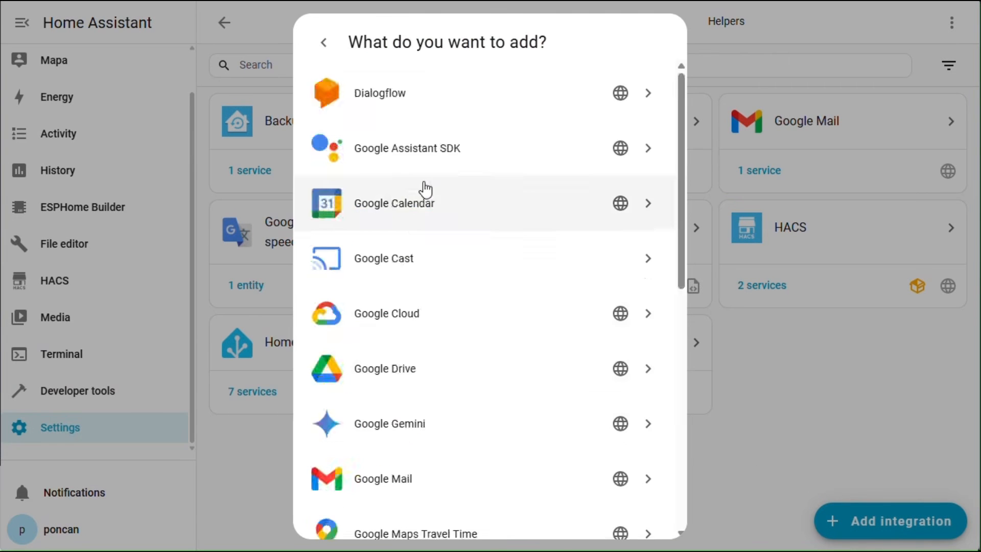
scroll(422, 190, "down", 5)
left_click(403, 391)
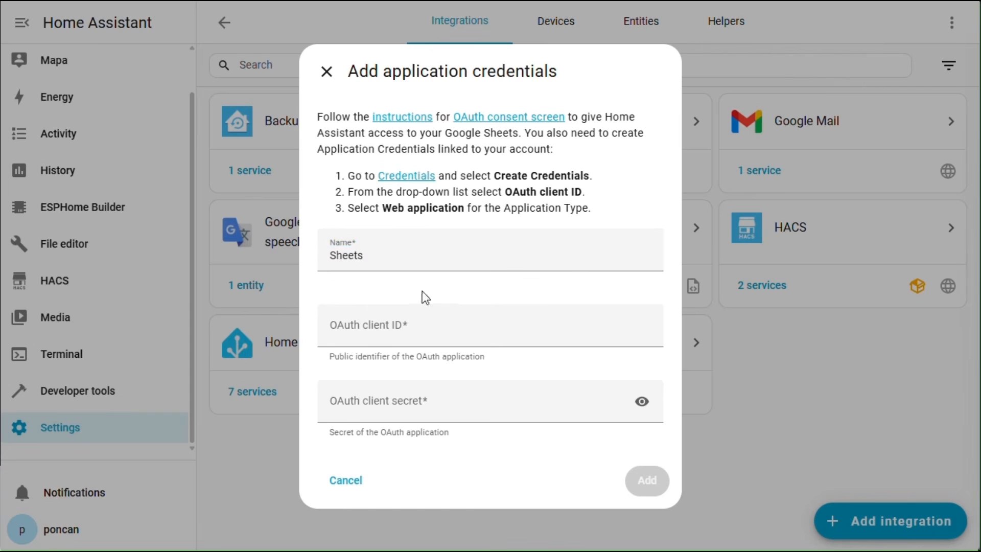
left_click(531, 327)
key("ctrl+v")
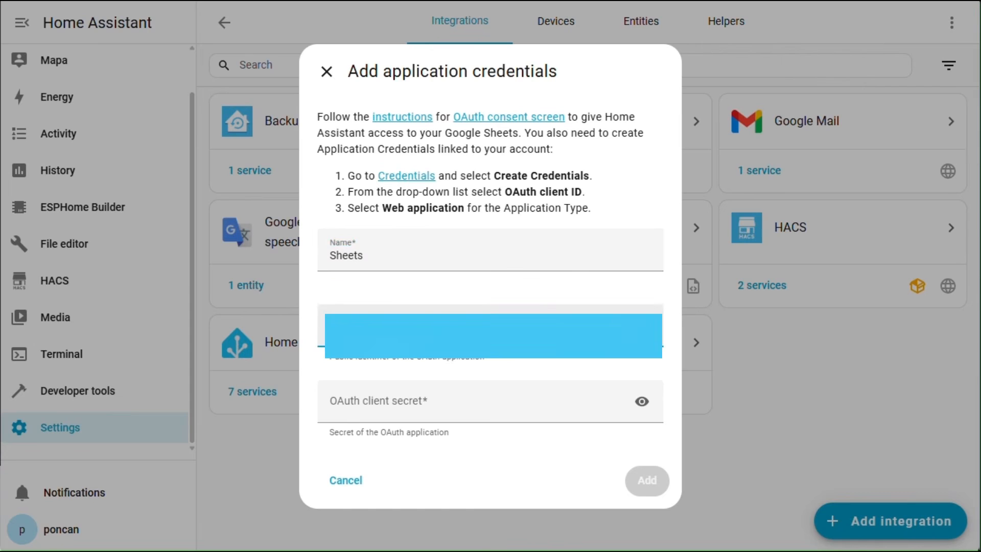
left_click(487, 410)
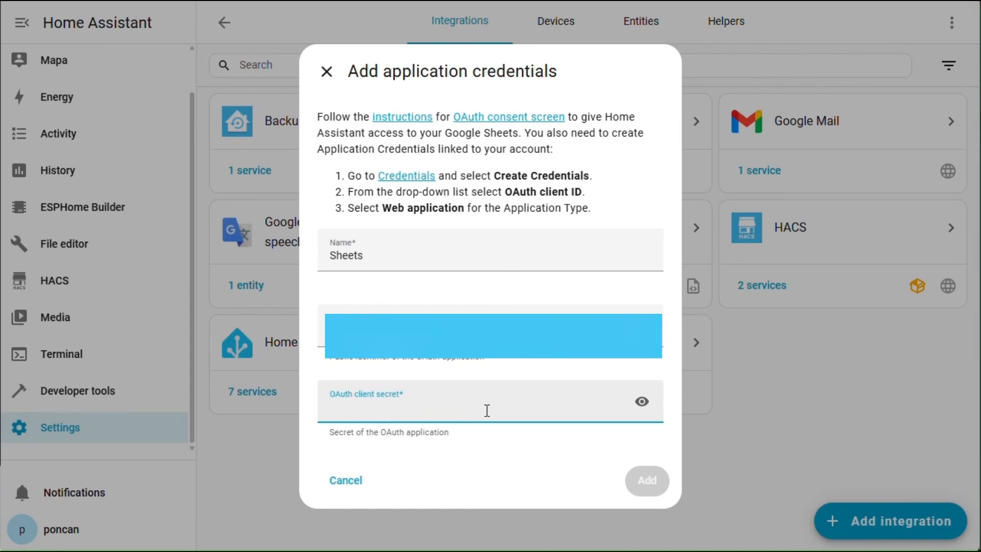
key("ctrl+v")
Sign in with the Google account, allow Drive file access, and link it to Home Assistant.
left_click(647, 480)
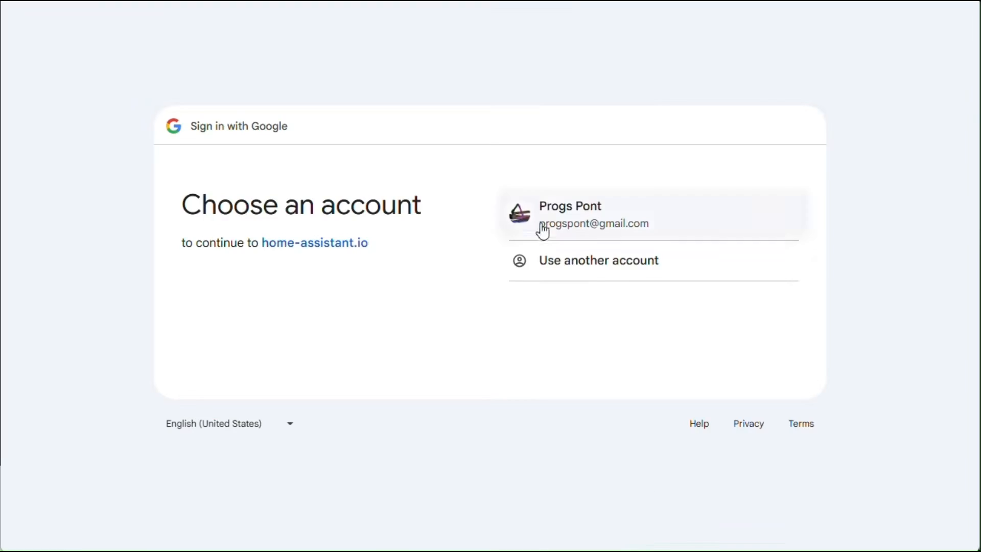
left_click(569, 211)
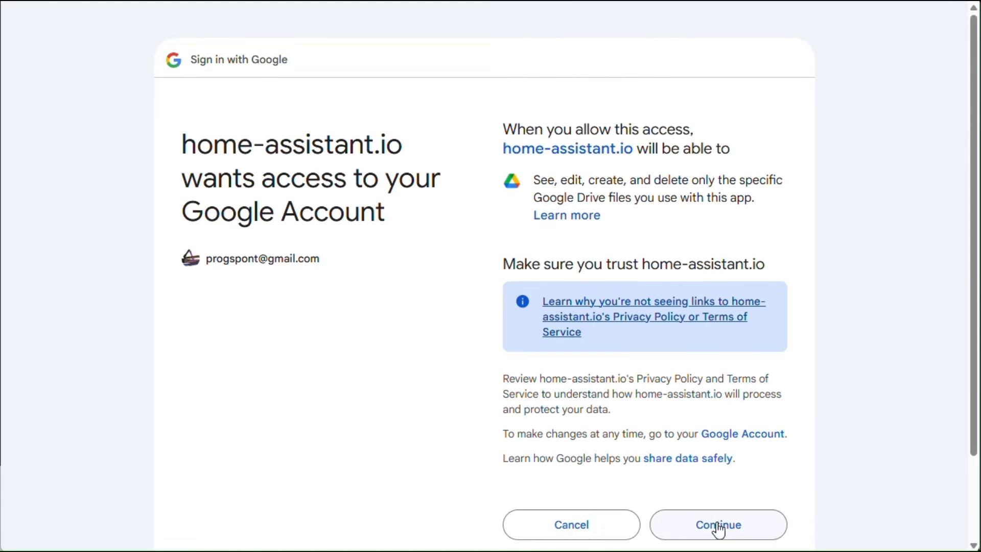
left_click(717, 524)
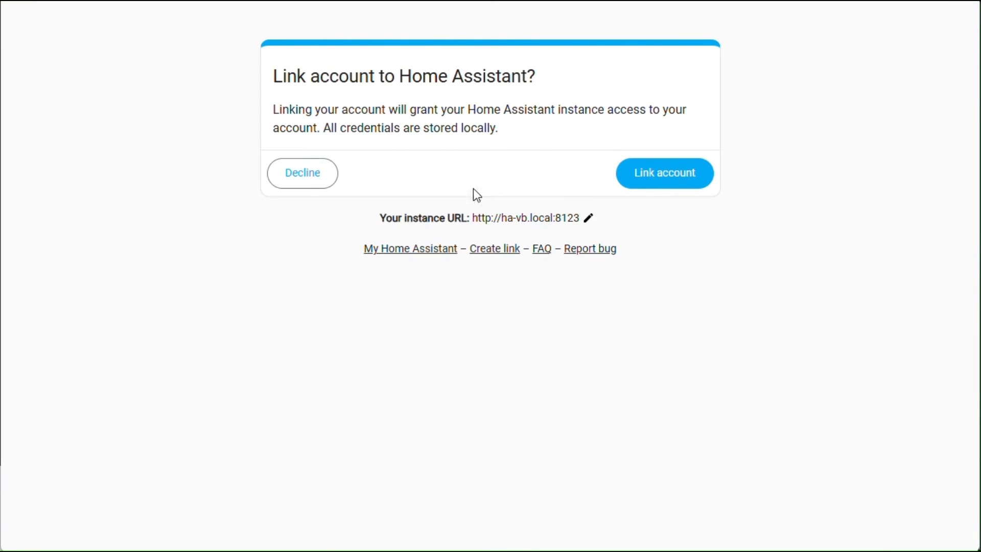
left_click(667, 173)
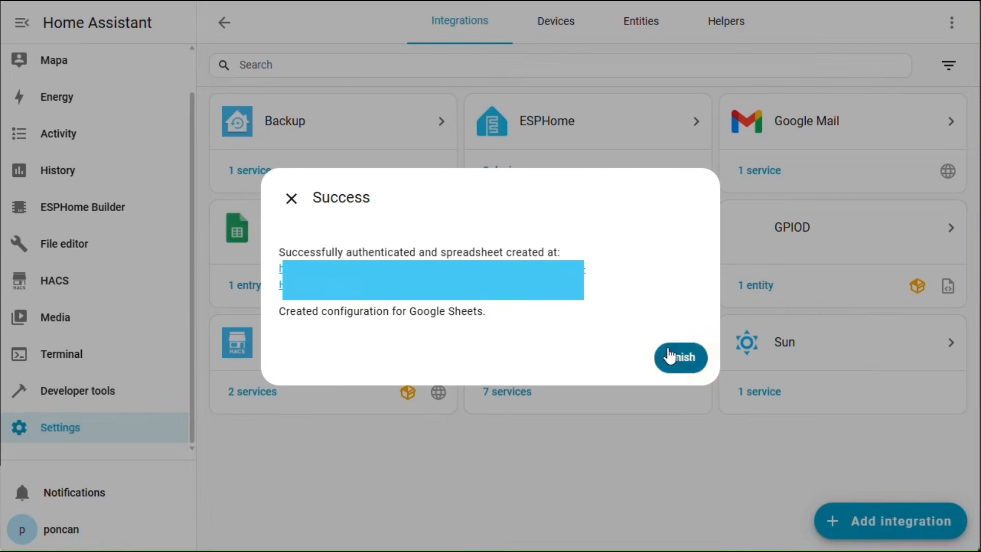
View the newly created spreadsheet and complete the Google Sheets integration setup.
left_click(461, 300)
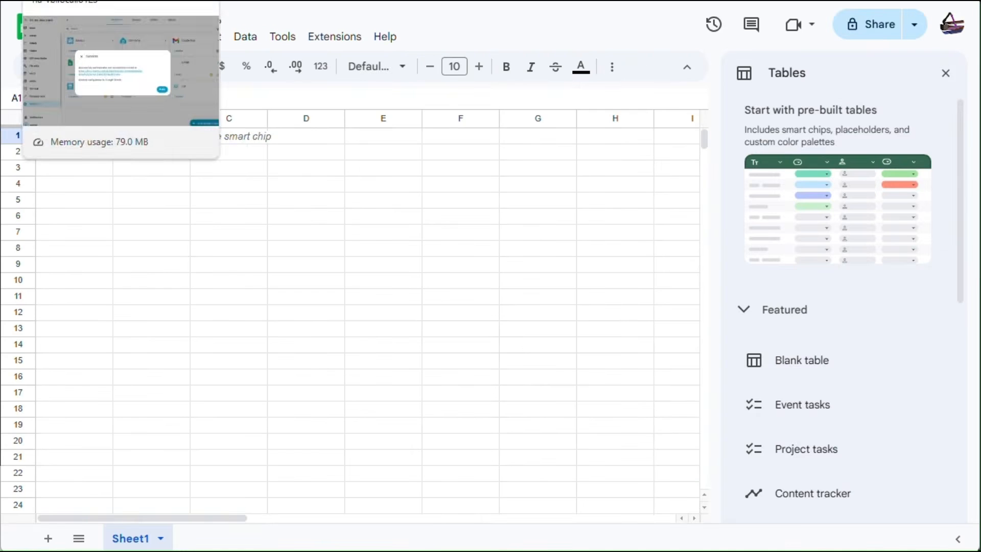
left_click(77, 1)
left_click(680, 355)
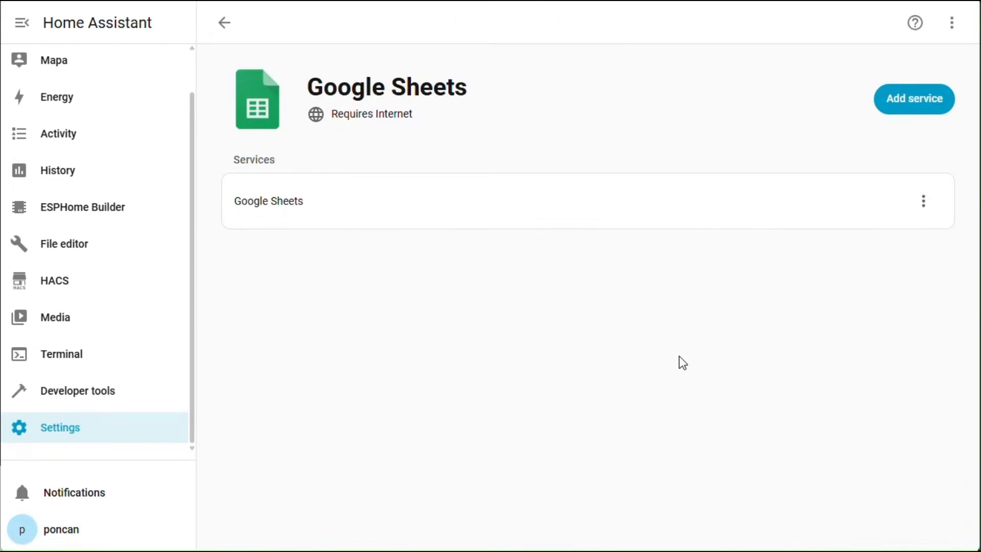
Return from Integrations to the Overview dashboard.
left_click(224, 24)
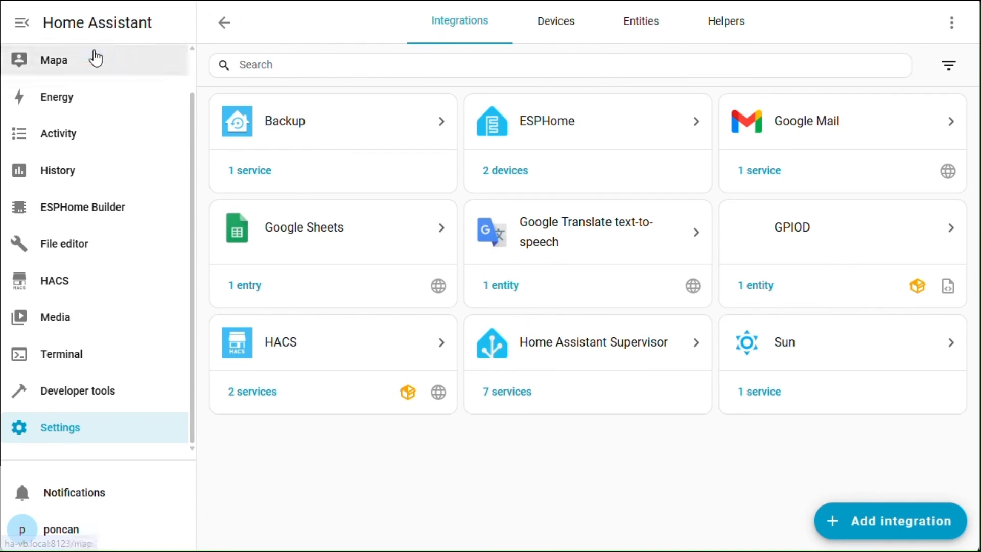
scroll(121, 79, "up", 1)
left_click(120, 79)
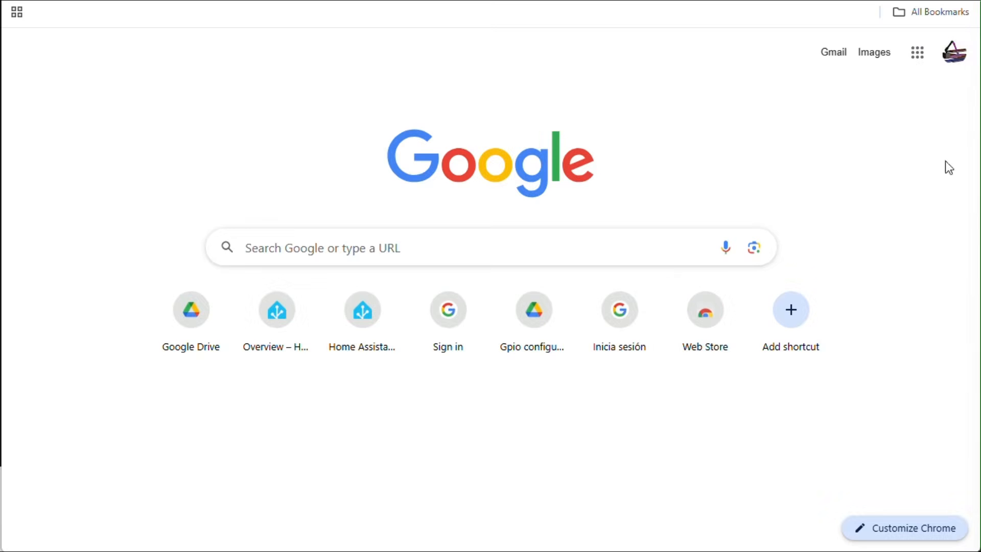
Open the Home Assistant spreadsheet in Google Sheets.
left_click(916, 53)
scroll(817, 230, "down", 3)
left_click(761, 273)
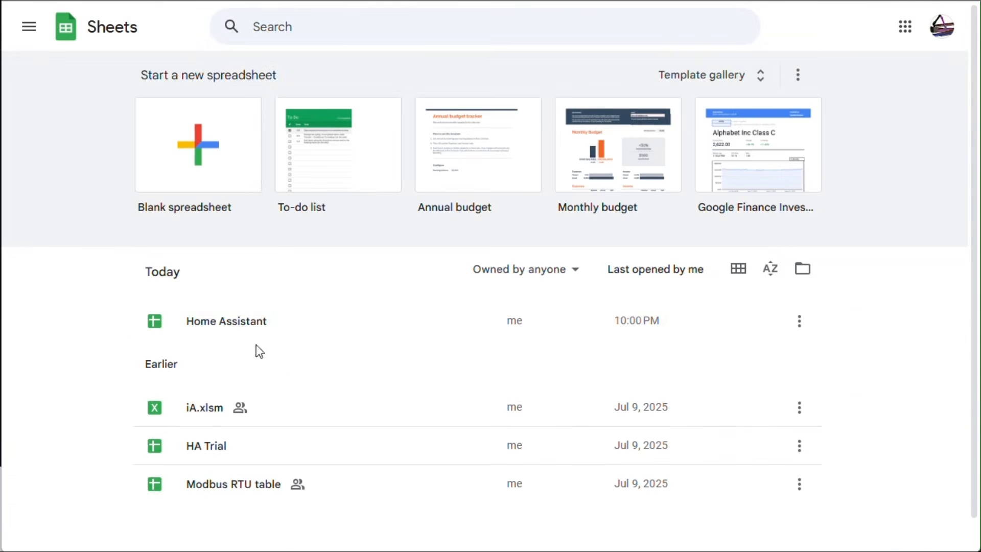
left_click(239, 323)
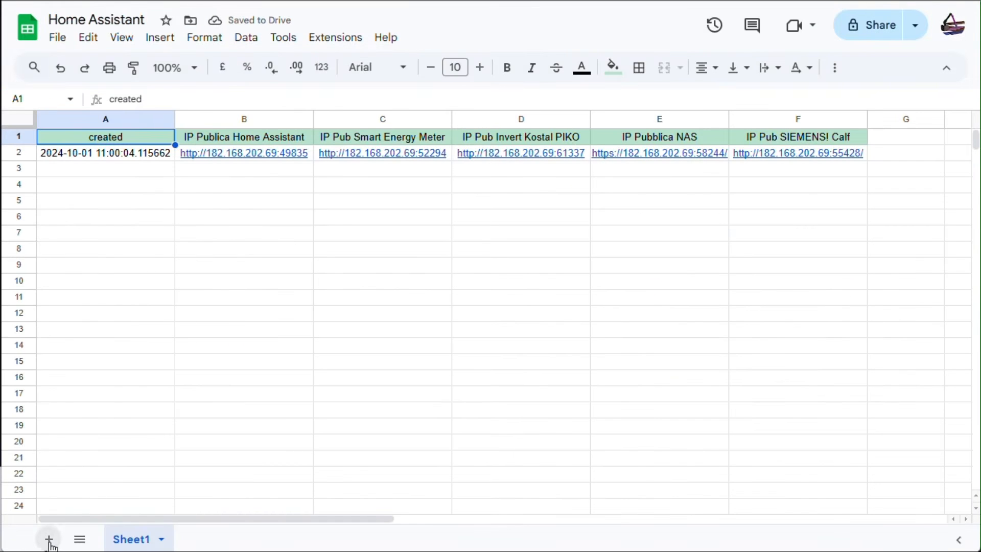
Add a new sheet and rename it 'Electricity service continuity record'.
left_click(49, 539)
left_click(232, 540)
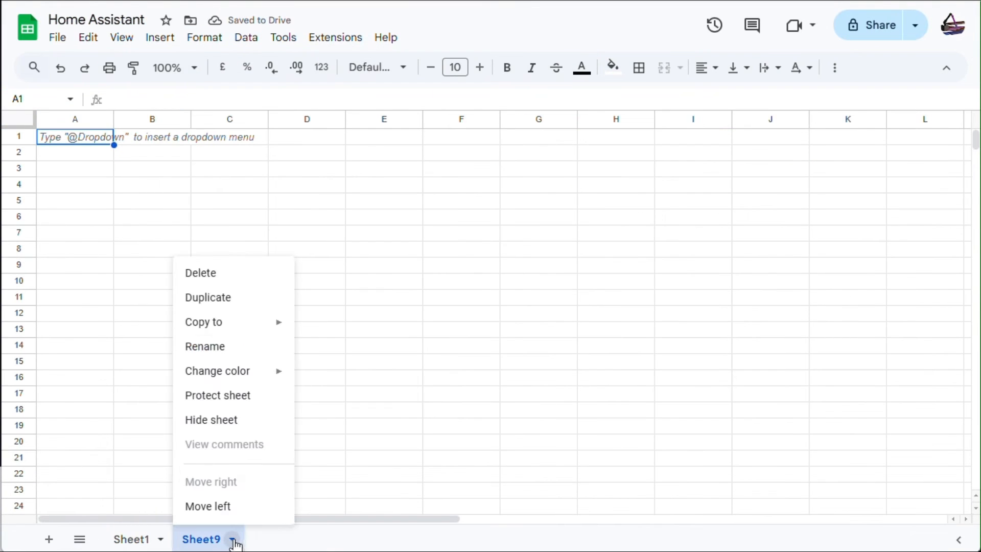
left_click(217, 346)
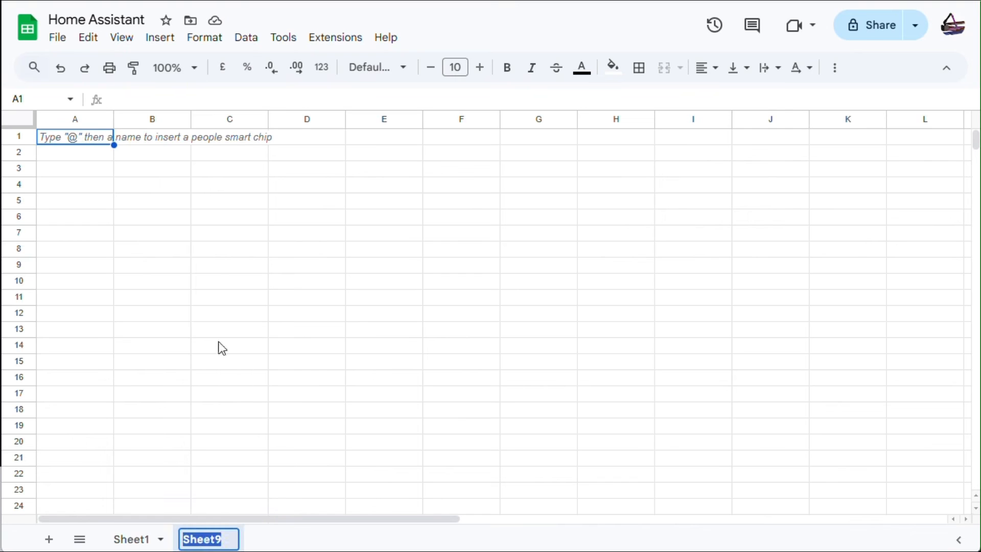
right_click(202, 541)
left_click(254, 269)
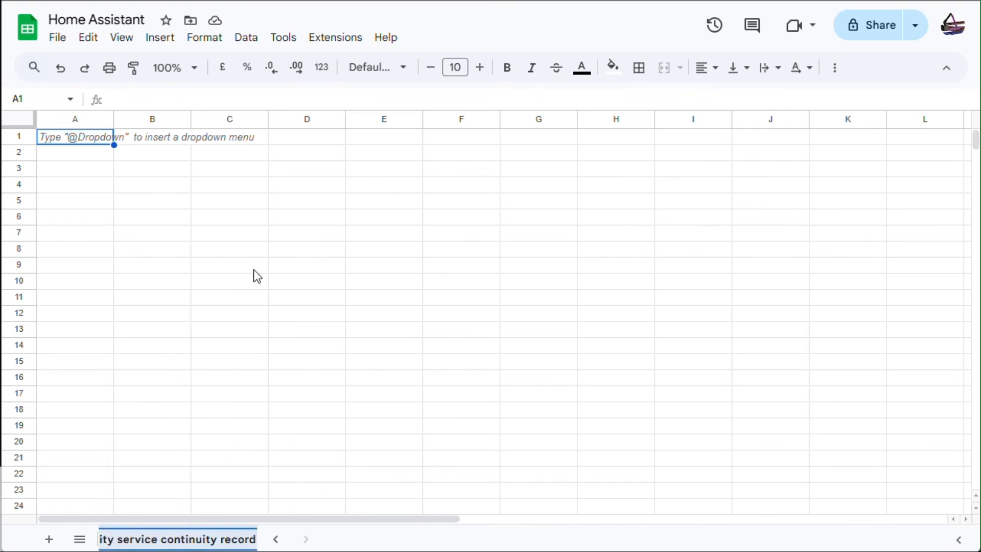
key("Return")
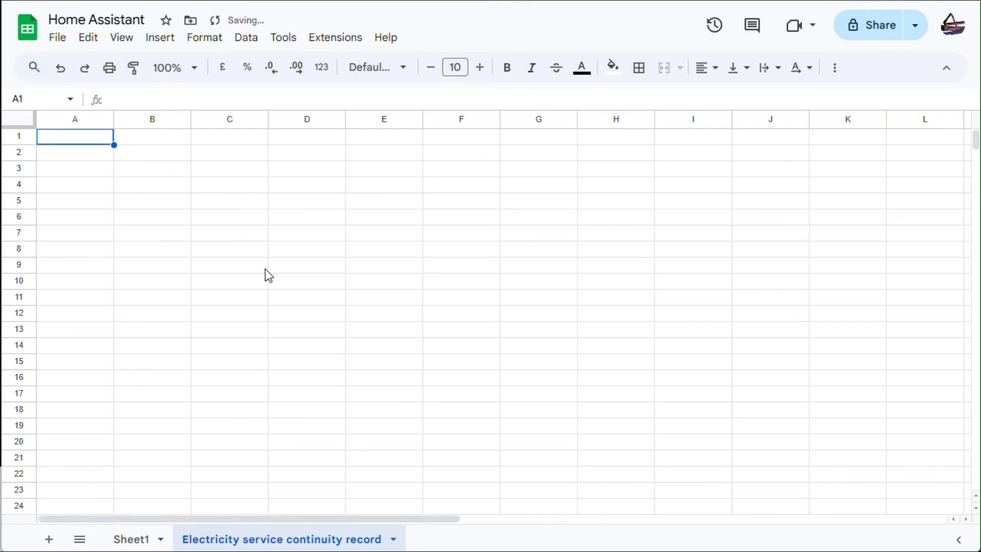
Freeze row 1 as the header row.
left_click(19, 136)
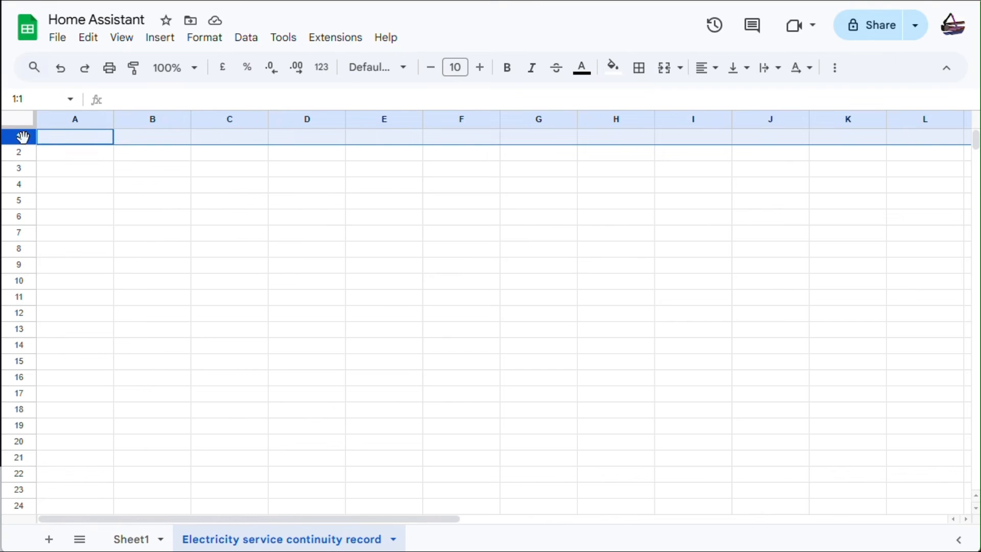
right_click(19, 137)
mouse_move(233, 526)
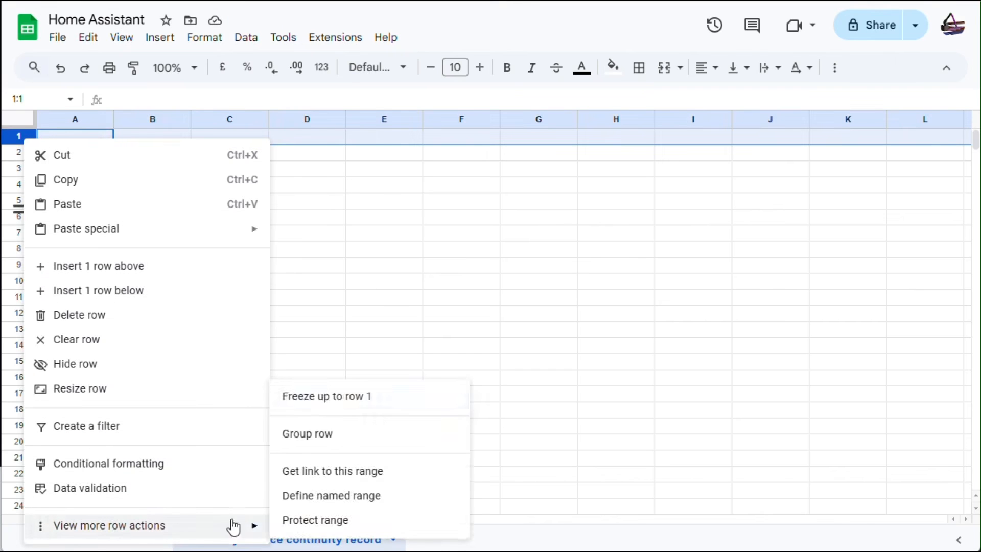
left_click(324, 398)
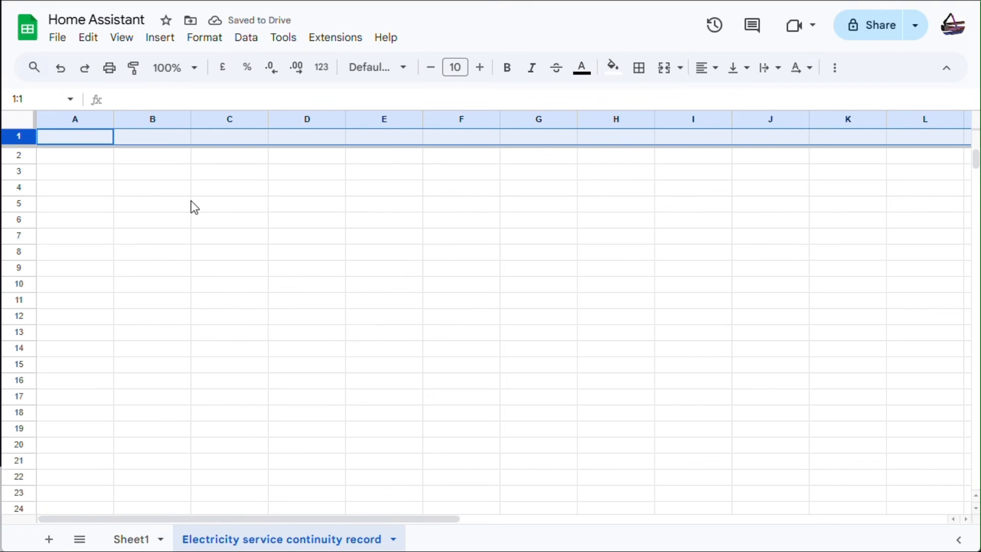
left_click(20, 119)
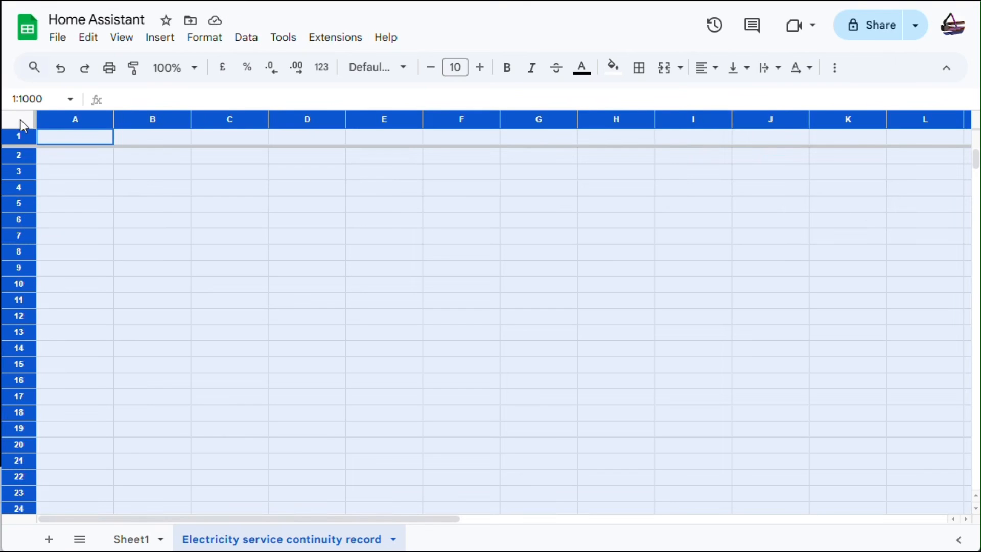
Centre-align every cell and enter 'Created' in A1.
left_click(706, 68)
left_click(733, 97)
left_click(74, 138)
type("Crea")
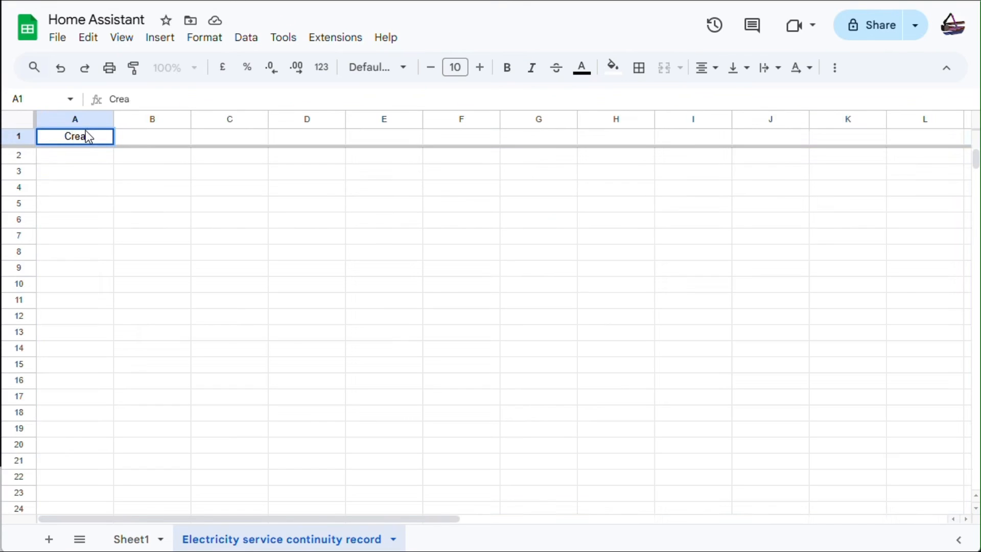
type("ted")
key("Tab")
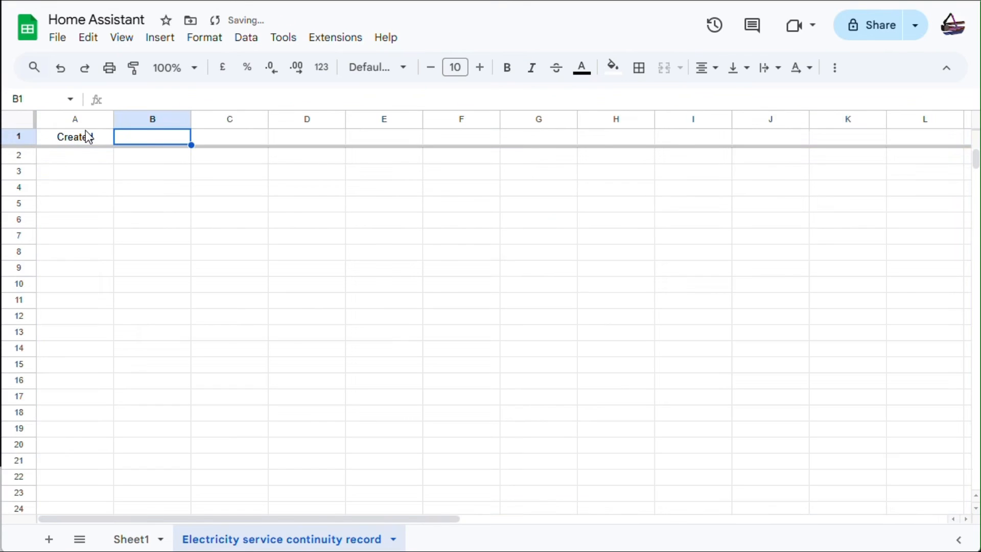
Fill B1:F1 with headers Star time, State, Duration, Stop time, New state.
type("Star")
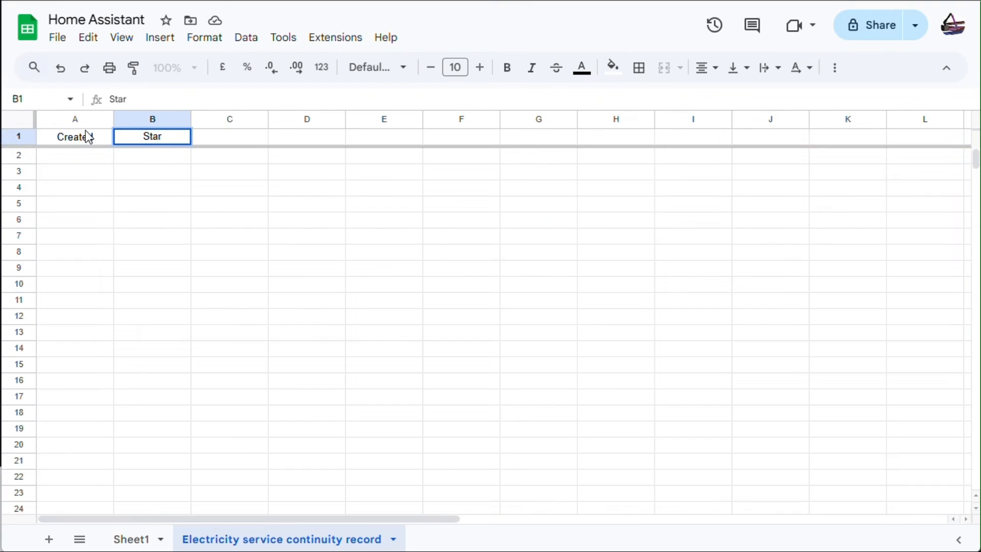
type(" time")
key("Tab")
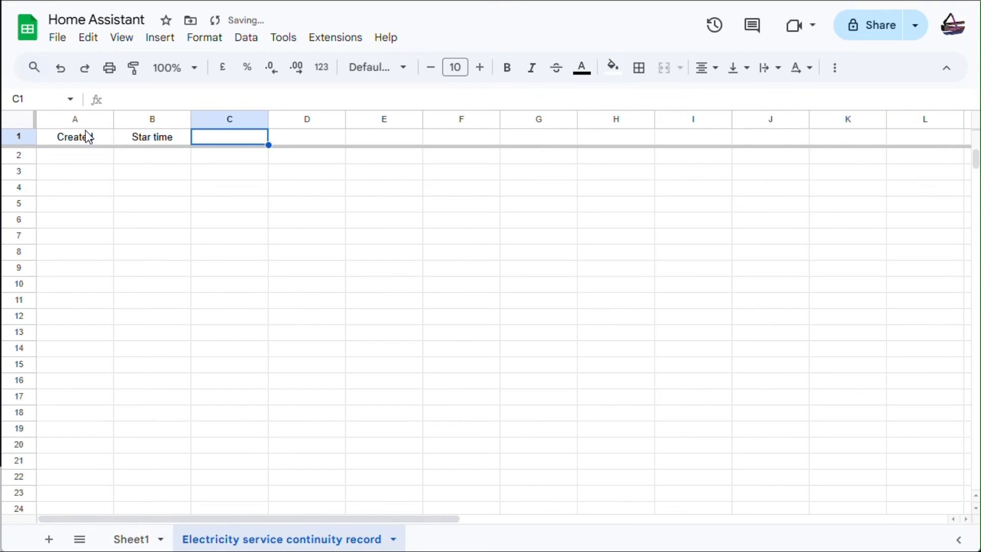
type("St")
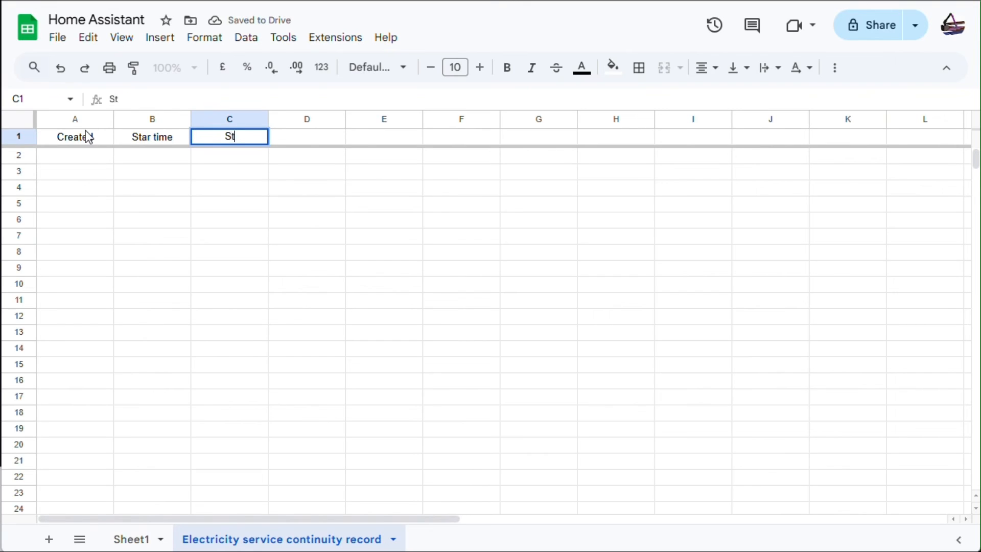
type("ate")
key("Tab")
type("D")
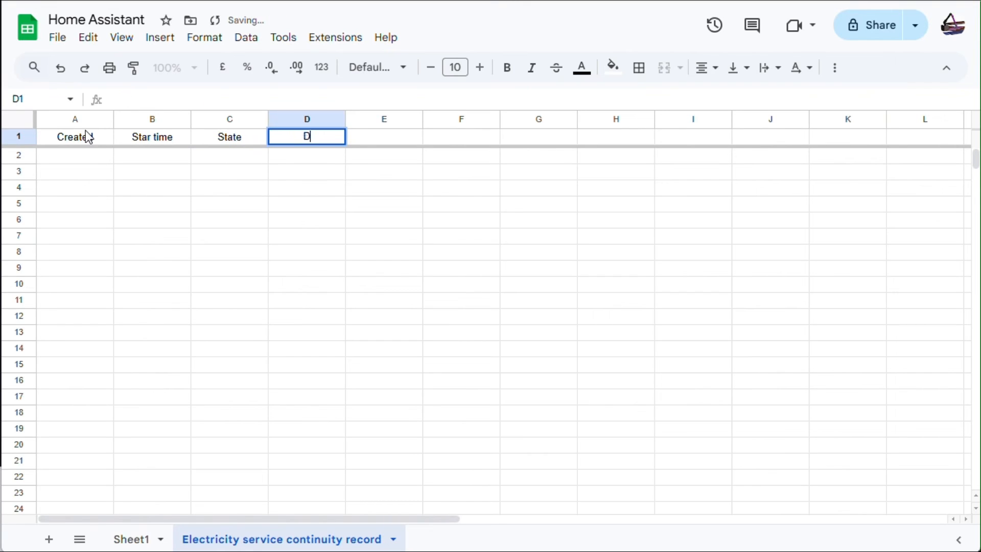
type("uration")
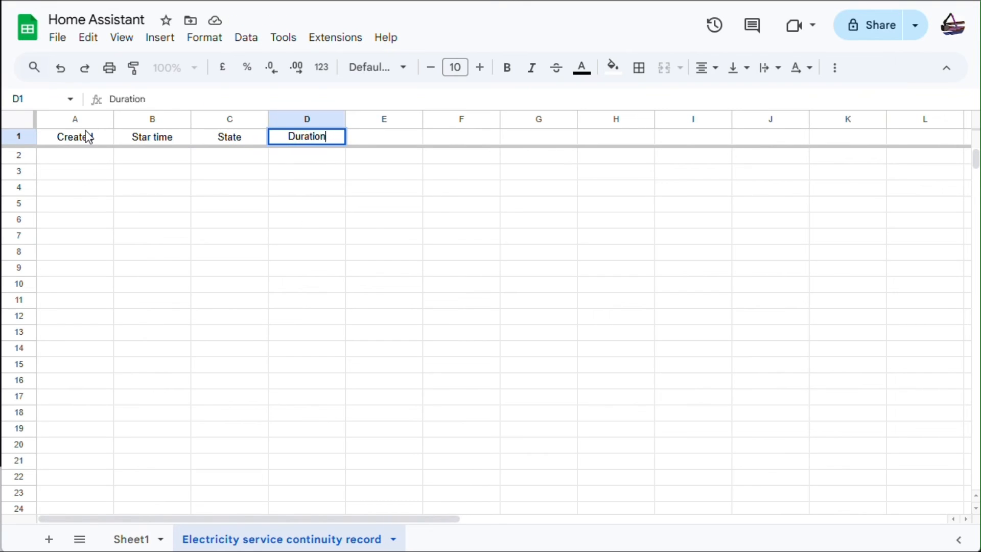
key("Tab")
type("St")
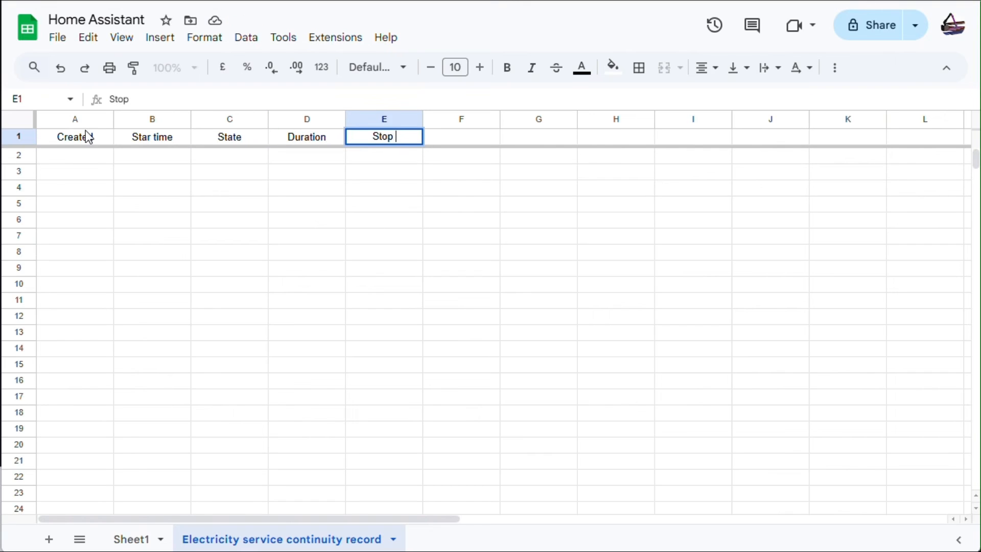
type("op time")
key("Tab")
type("Ne")
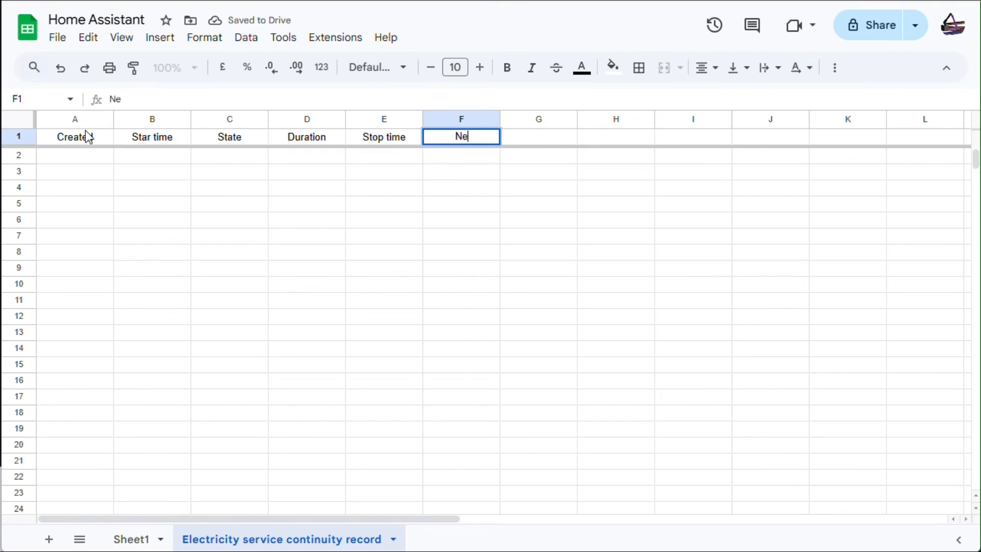
type("w state")
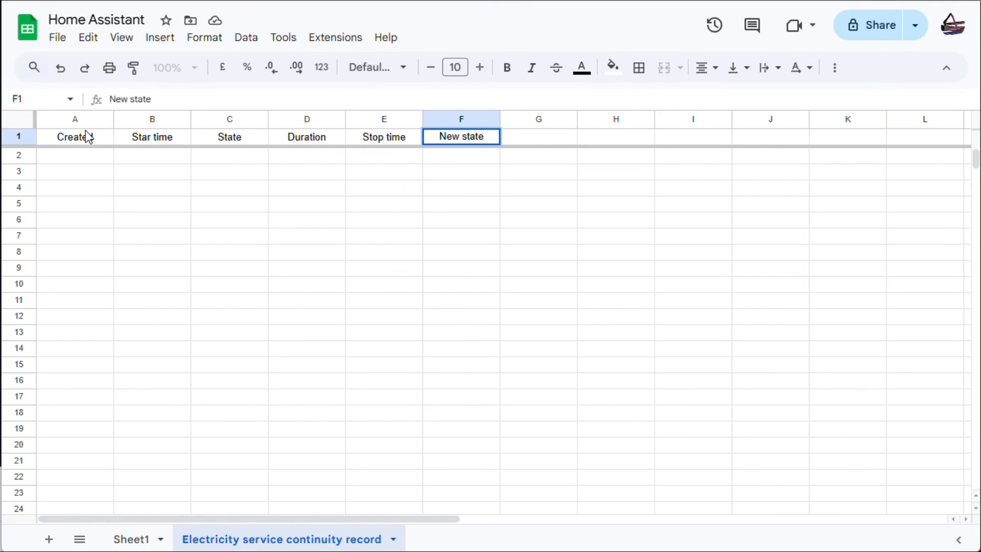
left_click(83, 117)
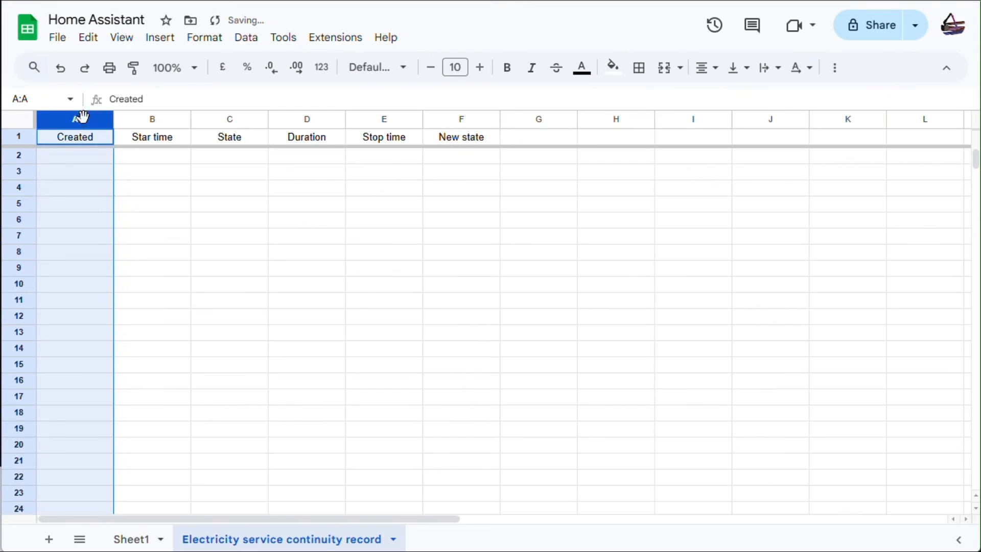
Resize columns A and B to 175 pixels wide.
right_click(81, 119)
left_click(205, 314)
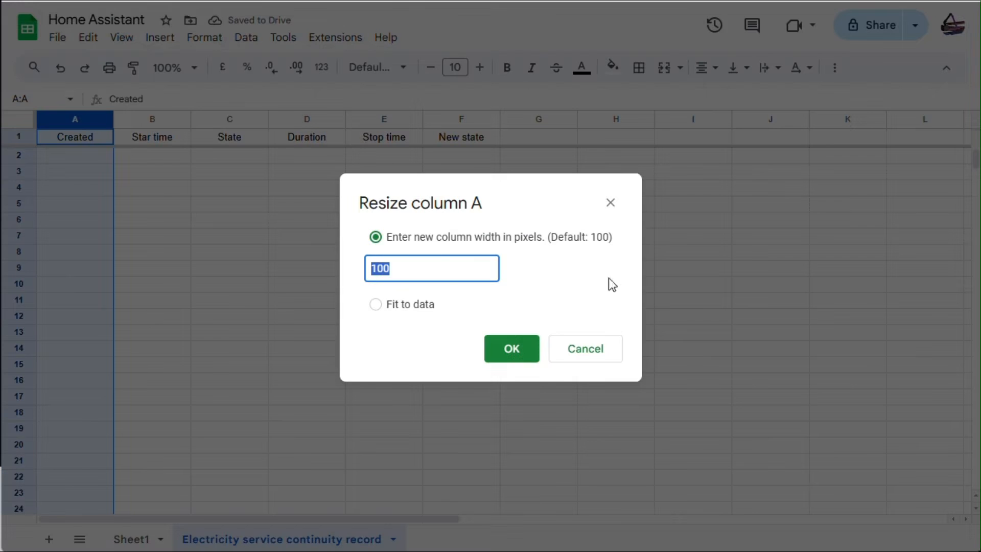
mouse_move(384, 272)
left_mouse_down()
mouse_move(431, 259)
mouse_move(376, 267)
left_mouse_up()
right_click(380, 268)
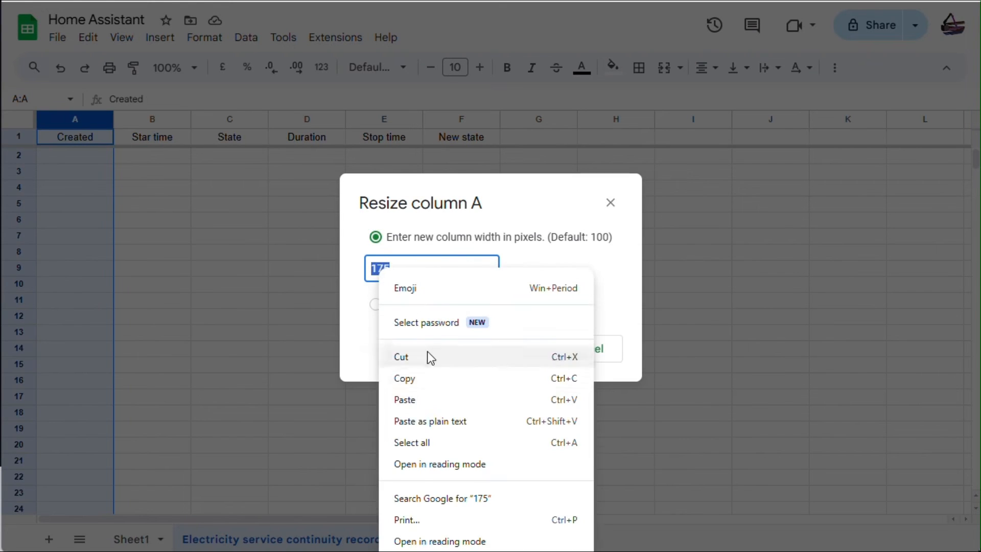
left_click(427, 381)
left_click(511, 352)
left_click(209, 121)
right_click(208, 118)
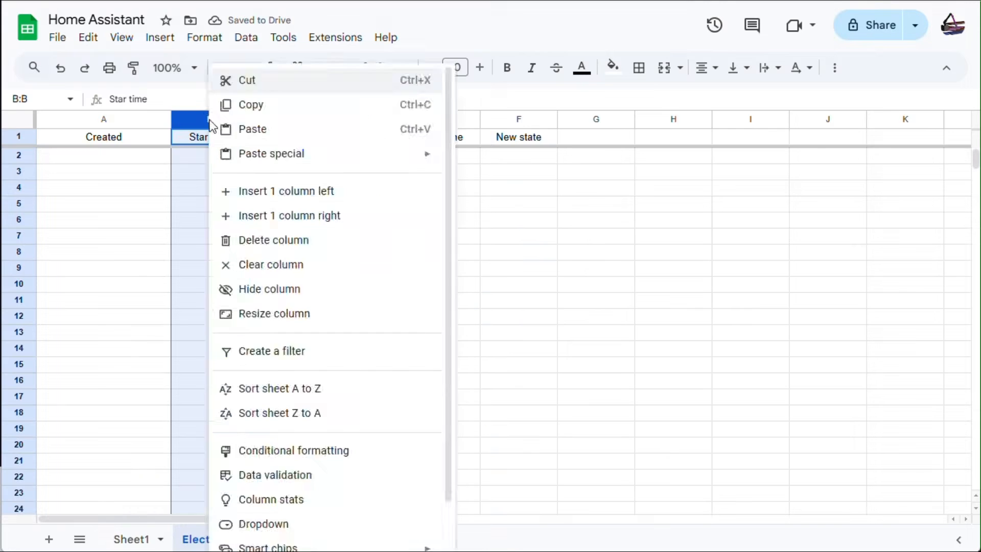
left_click(444, 319)
right_click(378, 274)
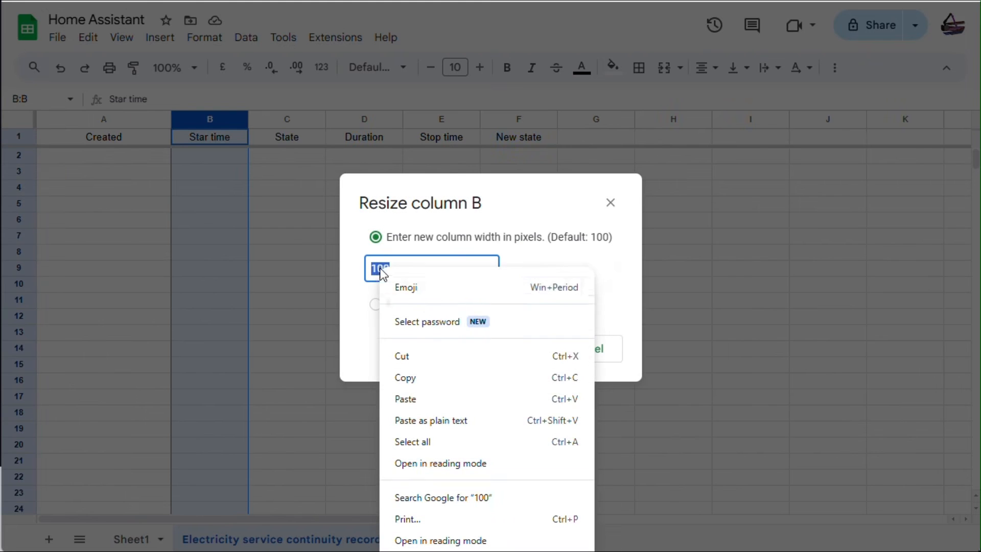
left_click(416, 396)
left_click(513, 353)
Resize columns D (Duration) and E (Stop time) to 175 pixels wide.
left_click(416, 119)
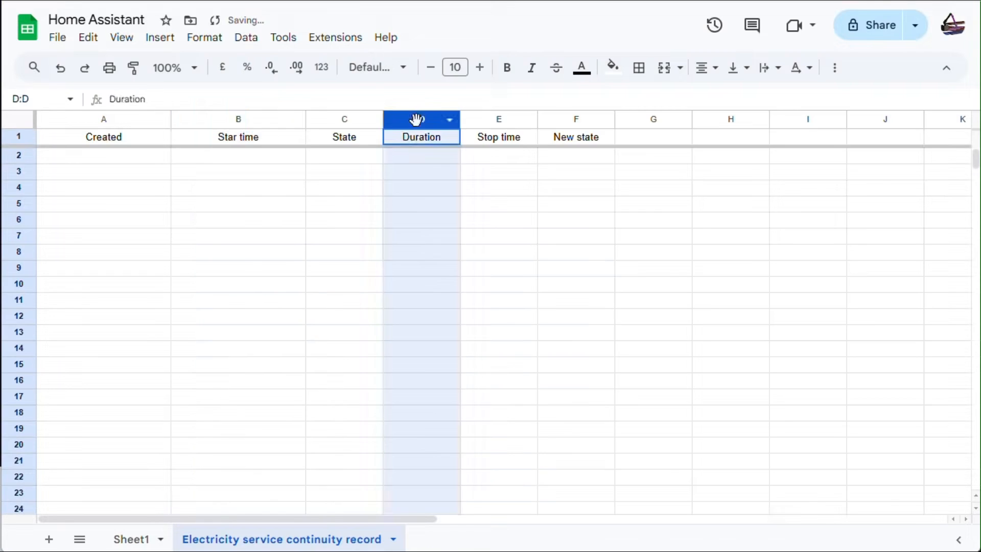
right_click(416, 119)
left_click(459, 314)
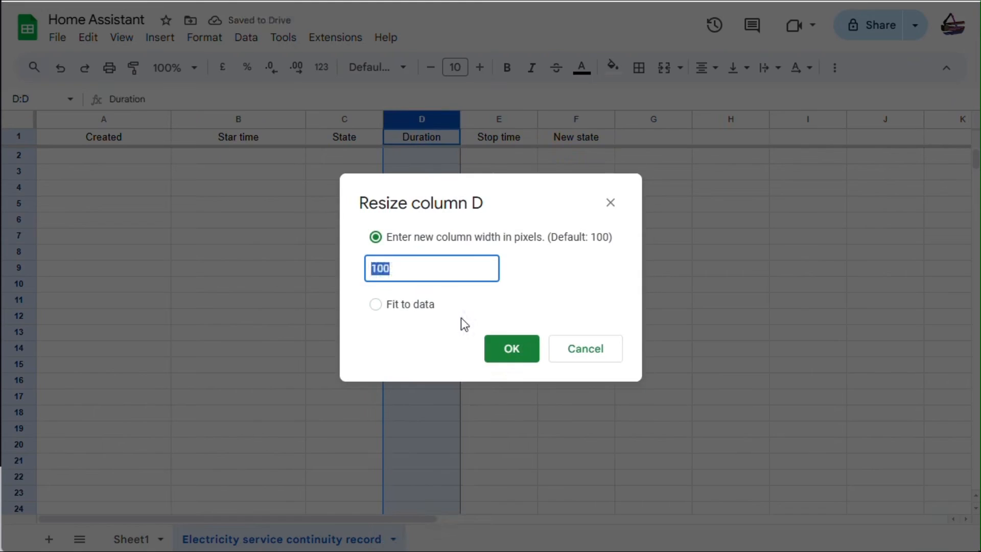
right_click(383, 274)
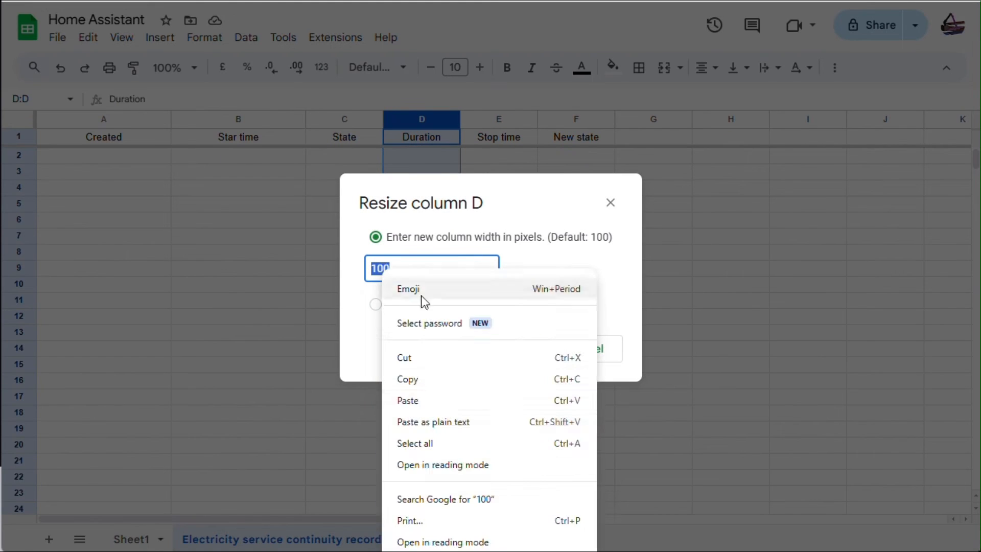
left_click(423, 403)
left_click(513, 350)
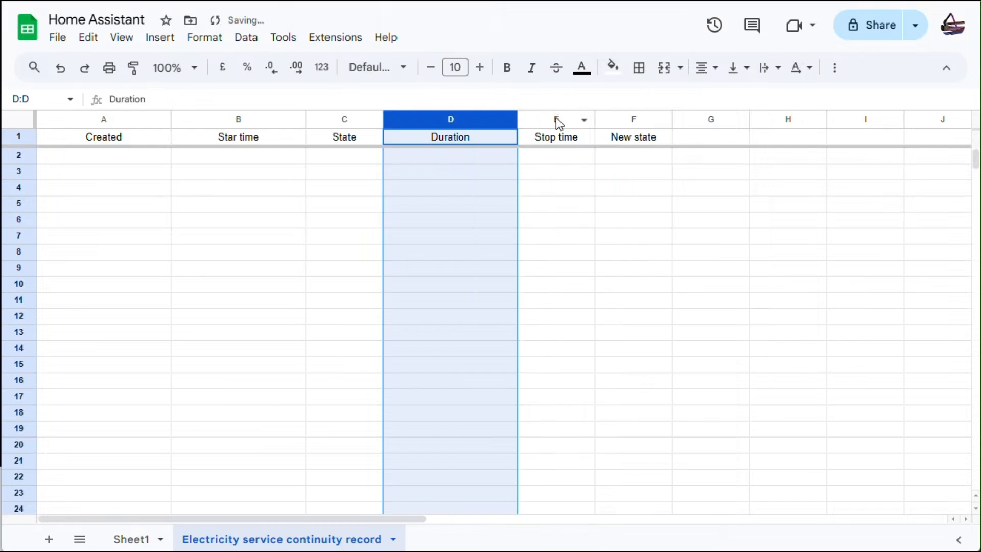
left_click(557, 120)
right_click(554, 118)
left_click(587, 313)
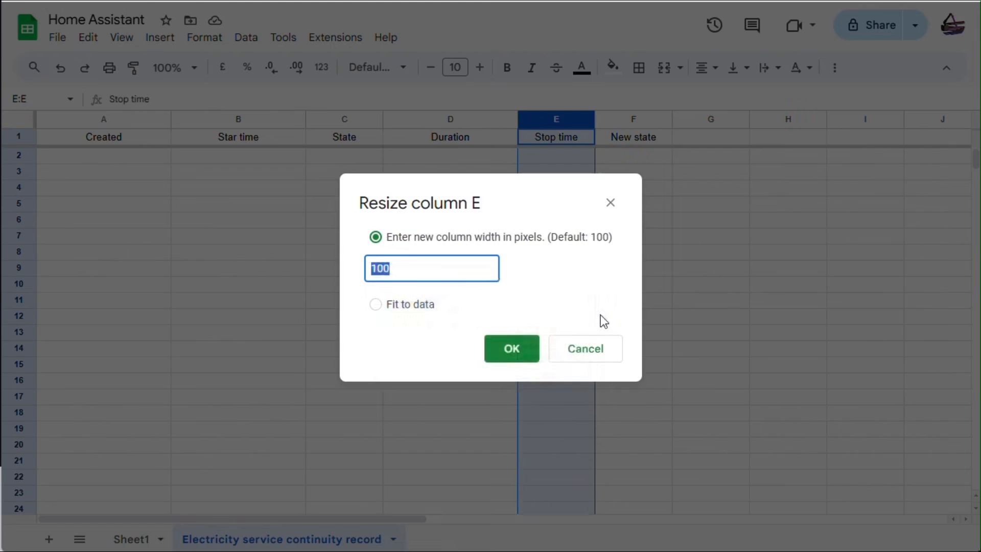
right_click(378, 273)
left_click(415, 395)
left_click(510, 353)
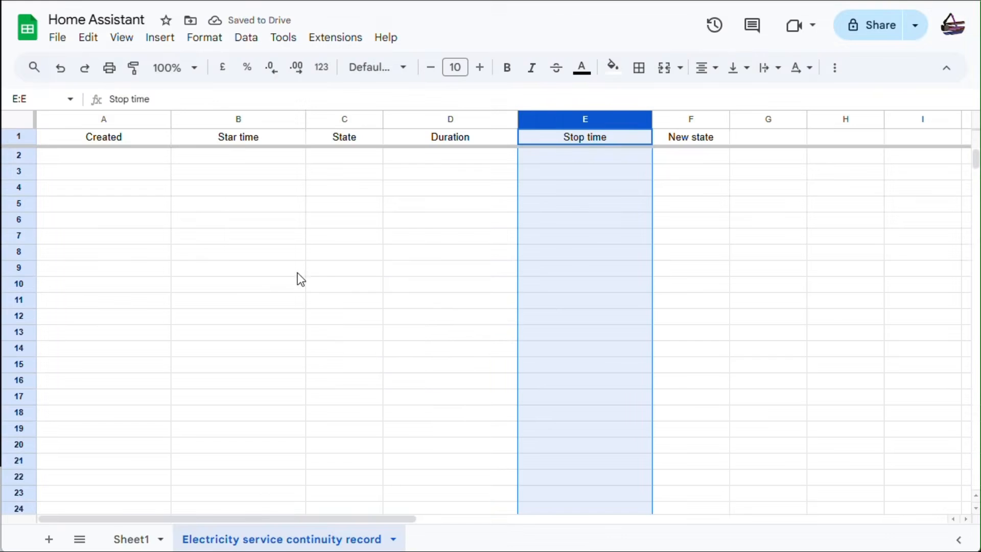
left_click(458, 118)
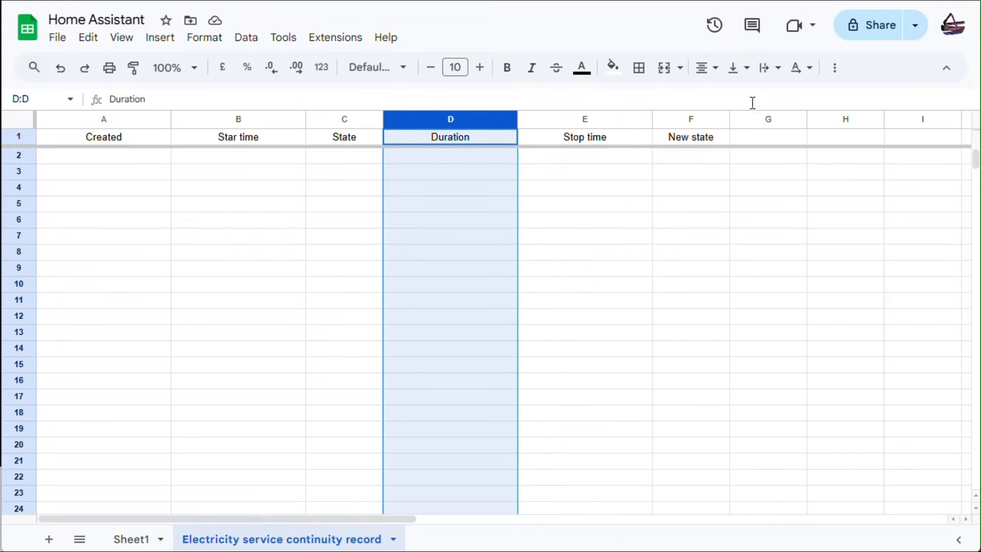
left_click(613, 67)
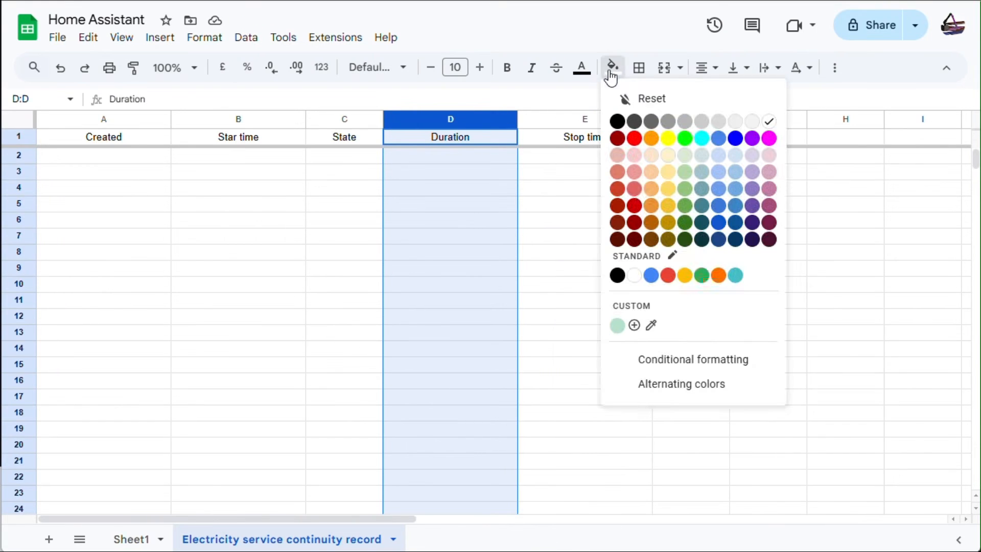
Fill column D light yellow, column C light red and column F light green.
left_click(667, 174)
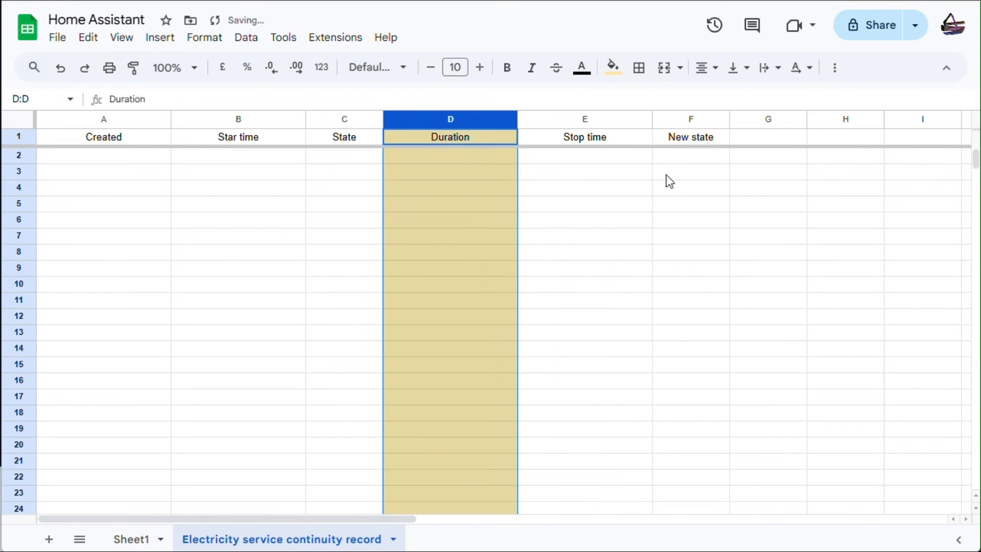
left_click(341, 120)
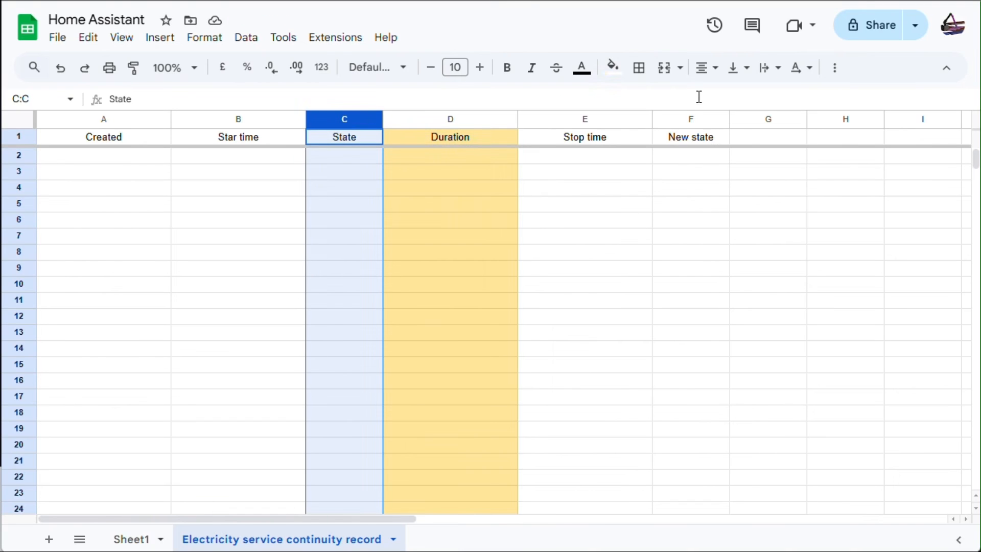
left_click(612, 67)
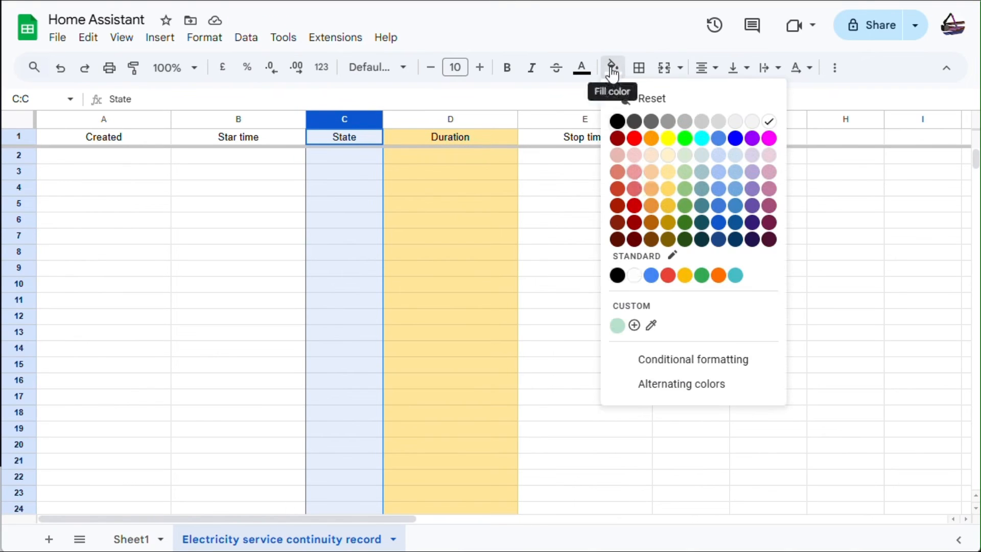
left_click(634, 174)
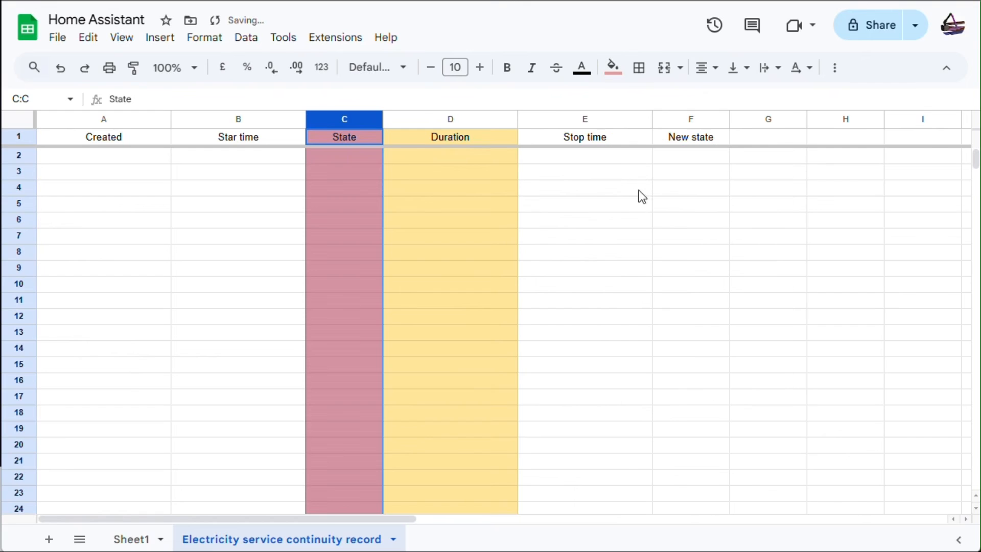
left_click(685, 120)
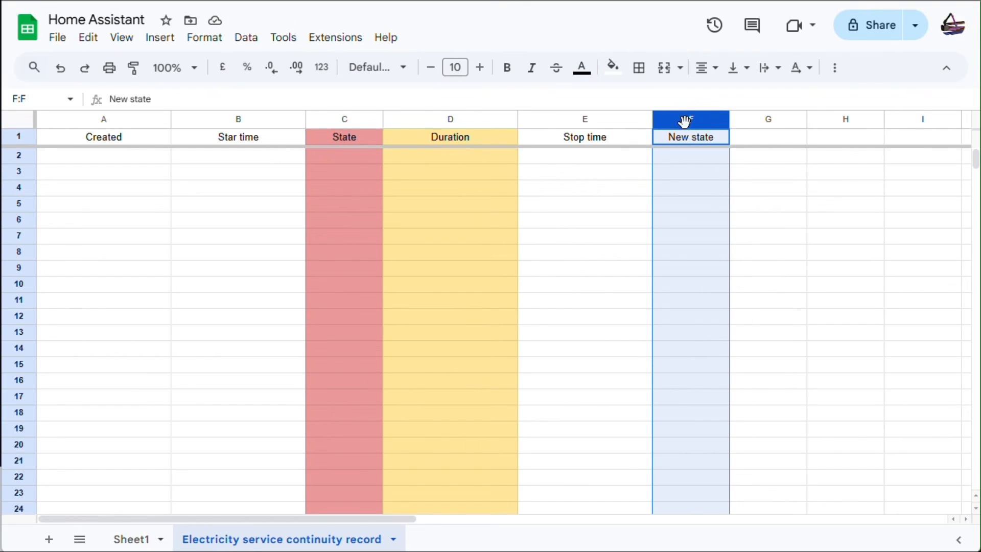
left_click(613, 68)
left_click(684, 157)
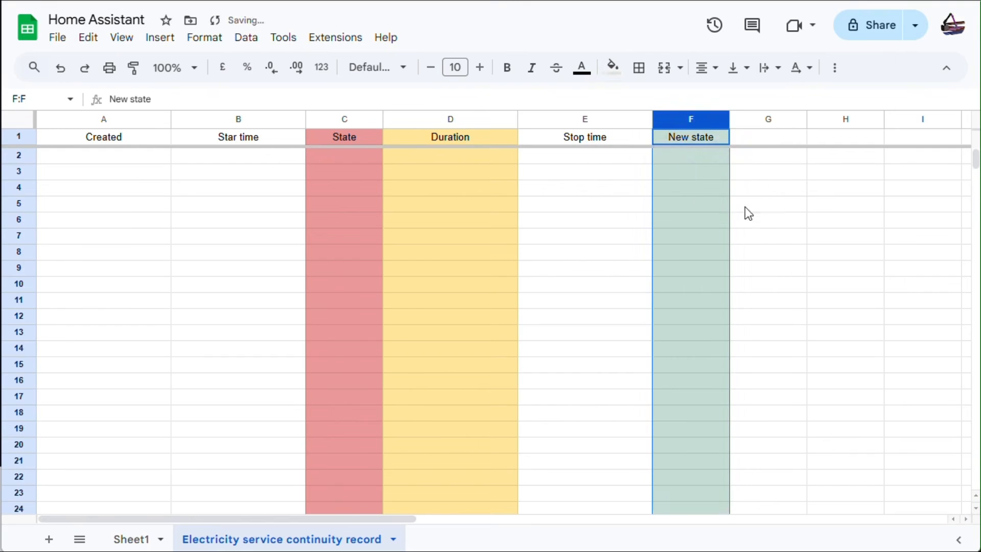
left_click(757, 205)
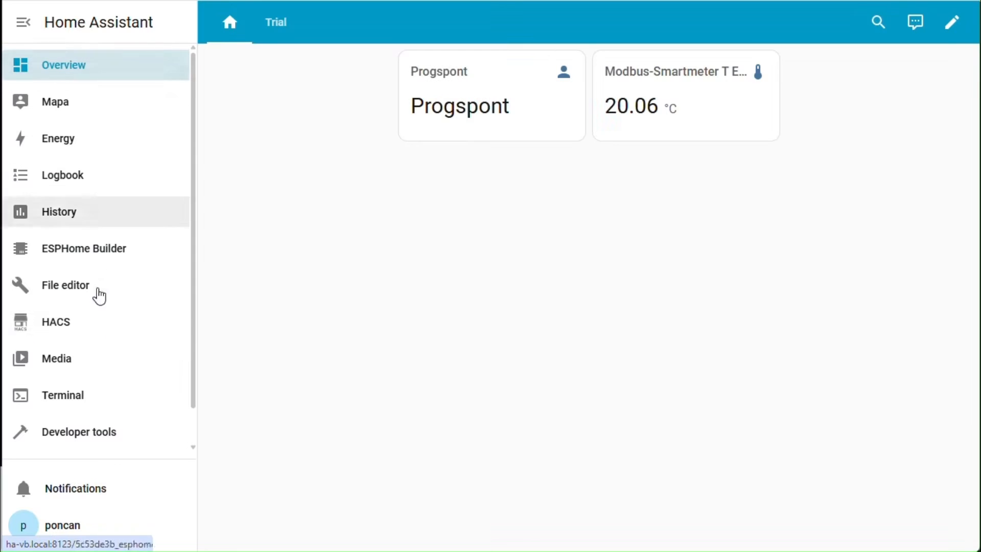
Add the ha_gpiod GitHub URL to HACS as a custom repository of type Integration.
left_click(79, 327)
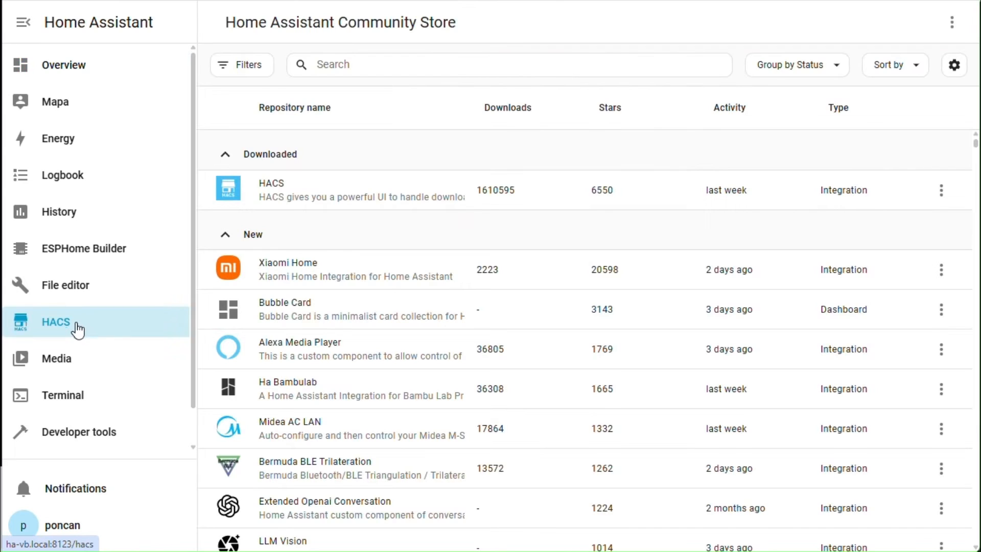
left_click(955, 23)
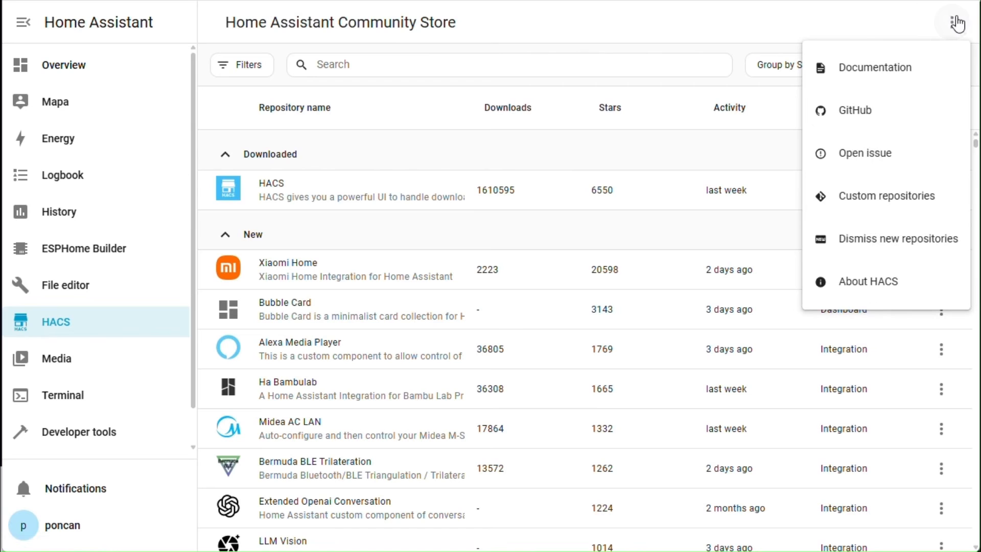
left_click(892, 198)
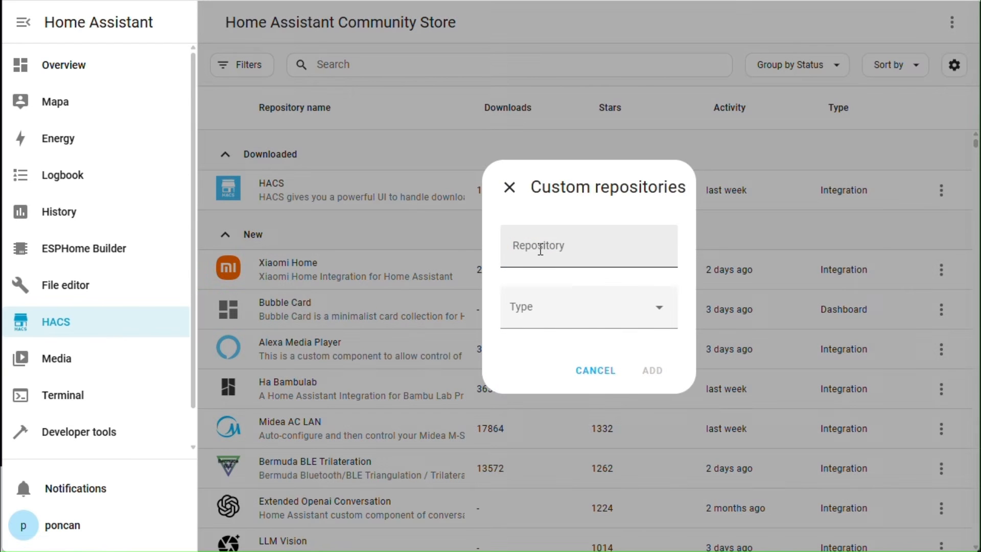
left_click(540, 249)
right_click(540, 249)
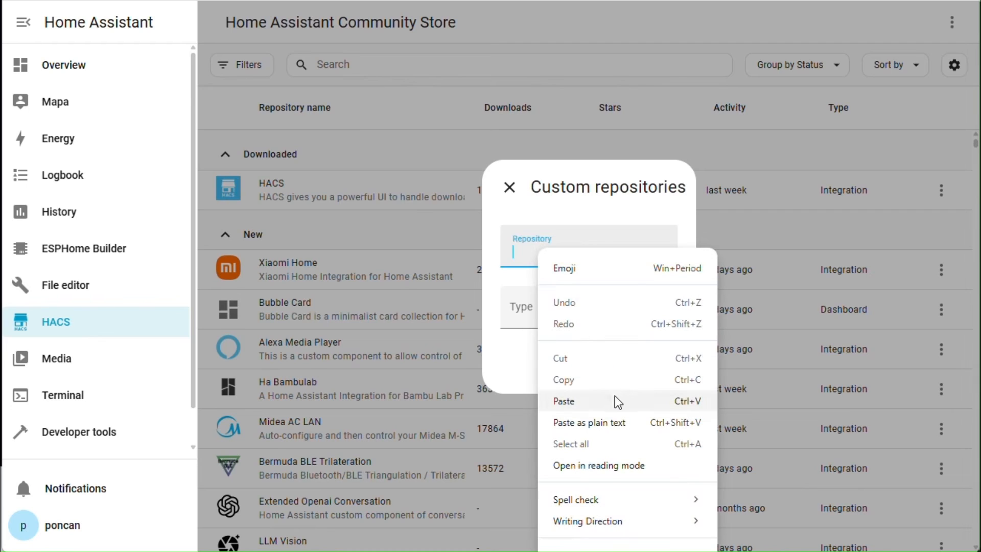
left_click(599, 402)
left_click(661, 311)
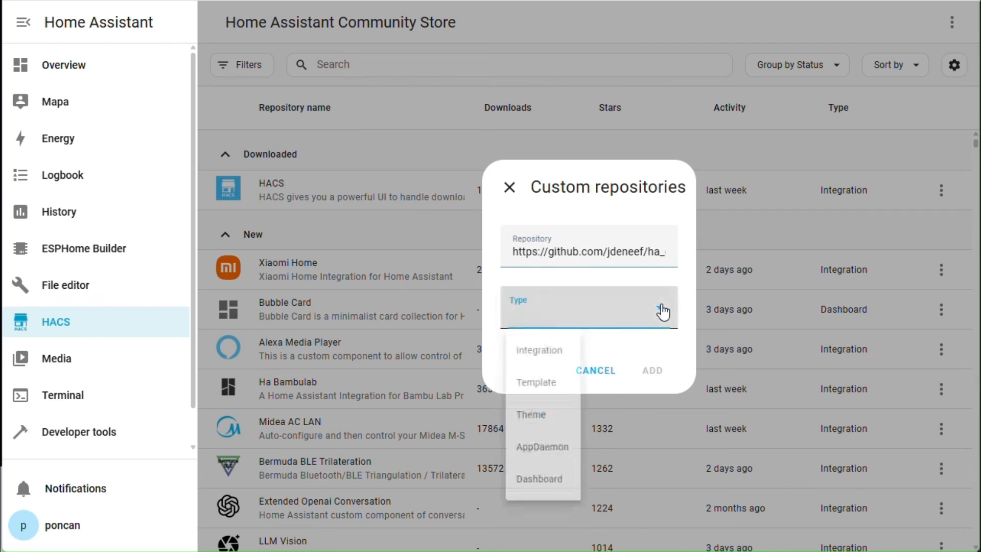
left_click(530, 357)
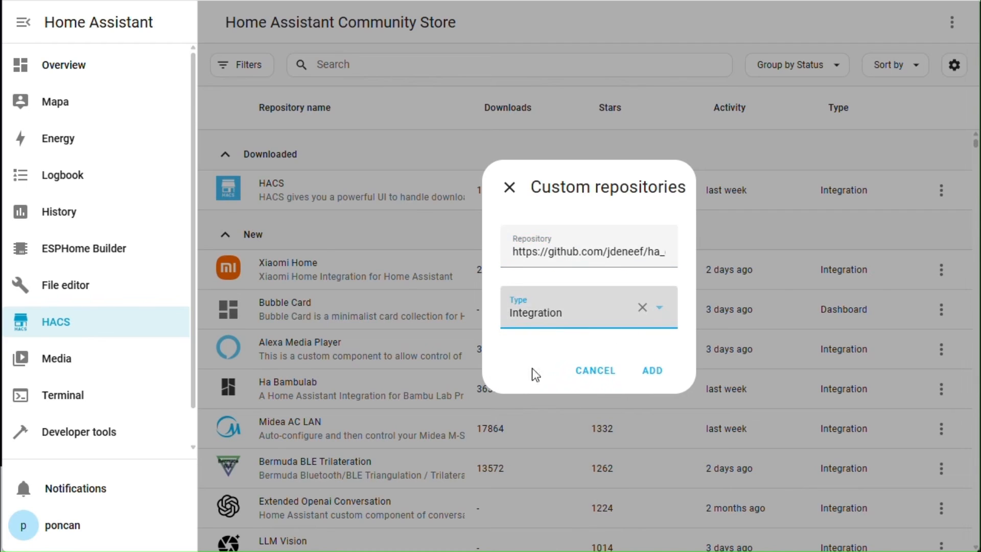
left_click(653, 378)
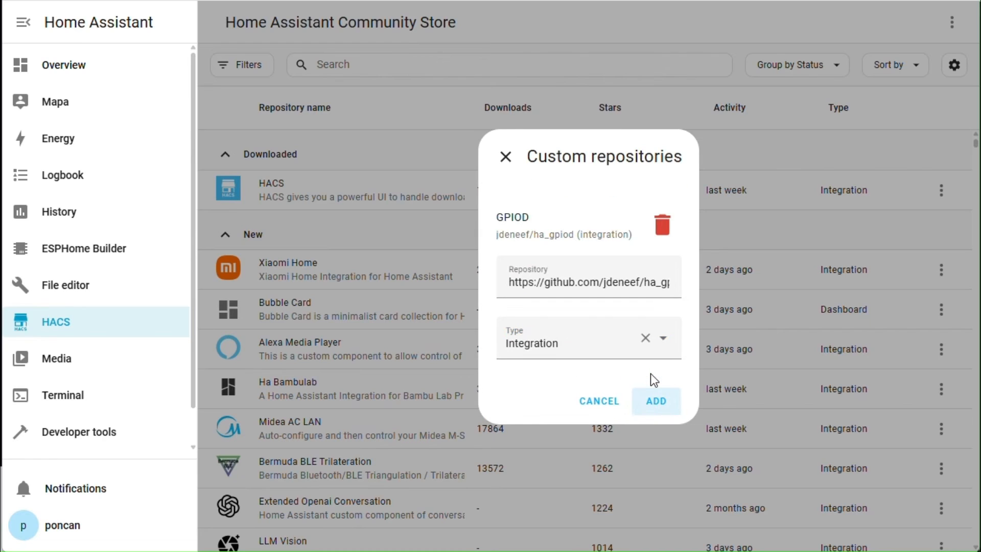
left_click(656, 404)
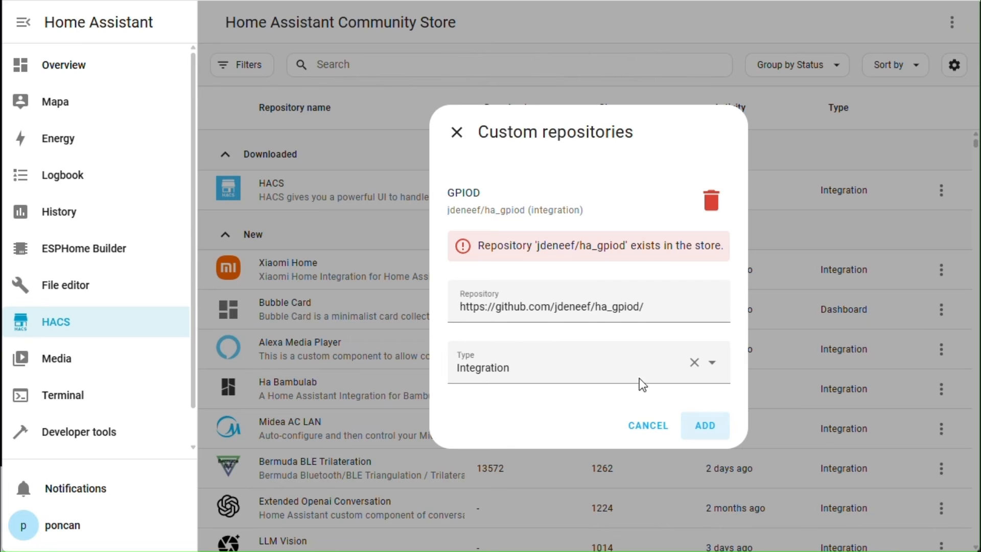
left_click(459, 133)
left_click(366, 64)
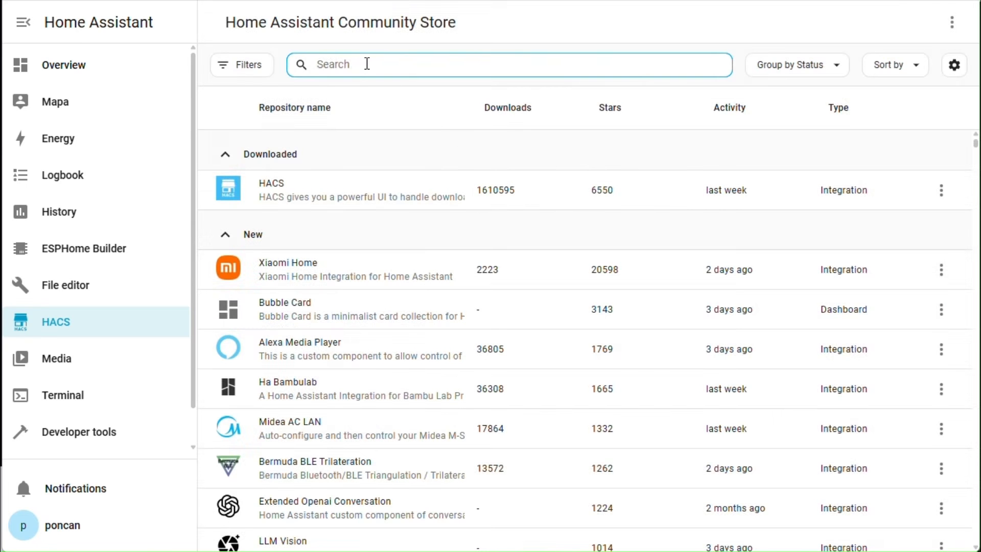
Search HACS for 'gpio' and download the GPIOD integration, version v1.4.7.
type("gpio")
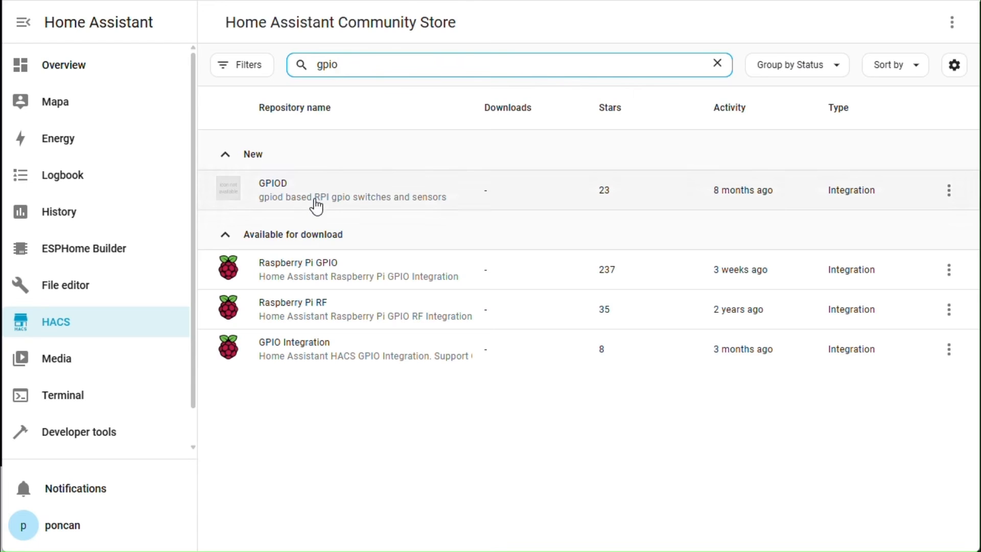
left_click(316, 206)
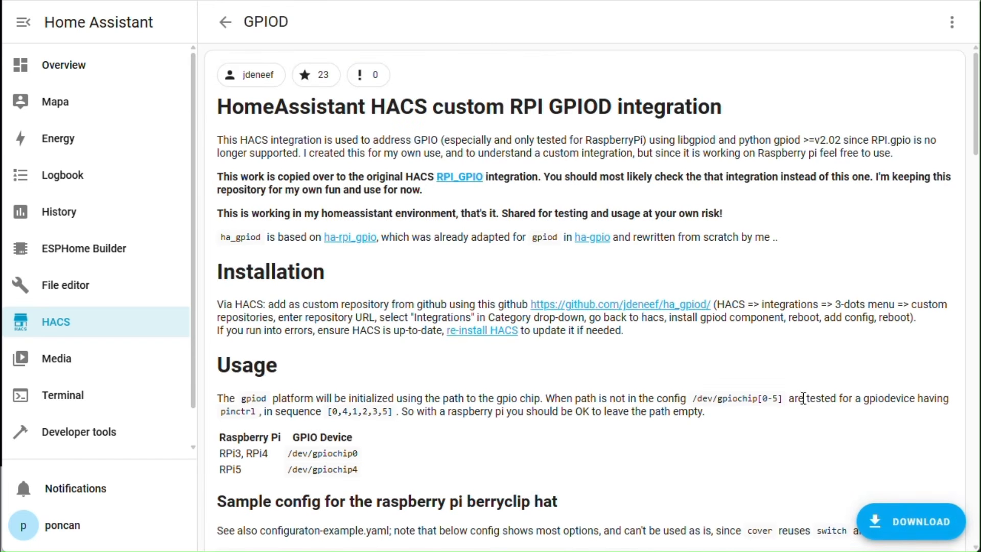
left_click(889, 519)
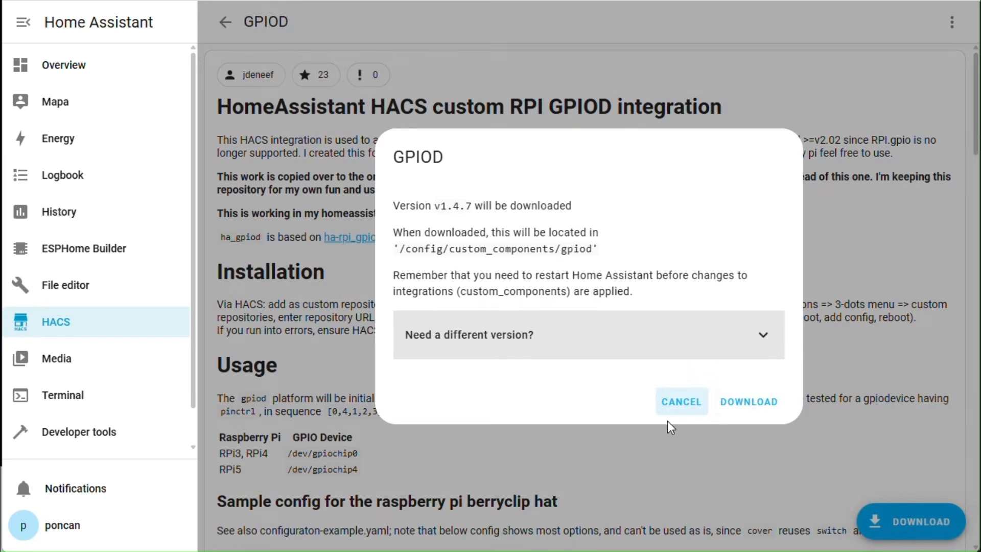
left_click(759, 337)
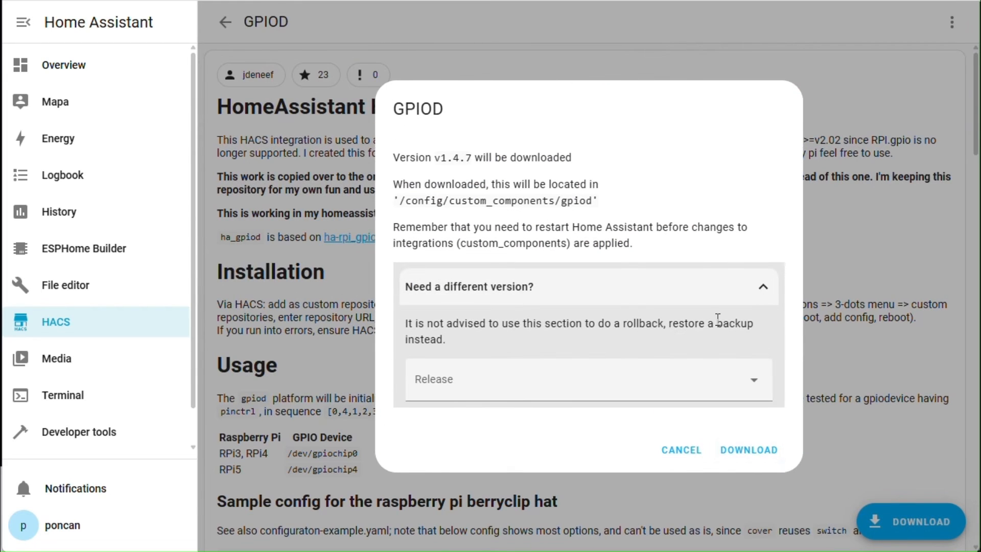
left_click(749, 450)
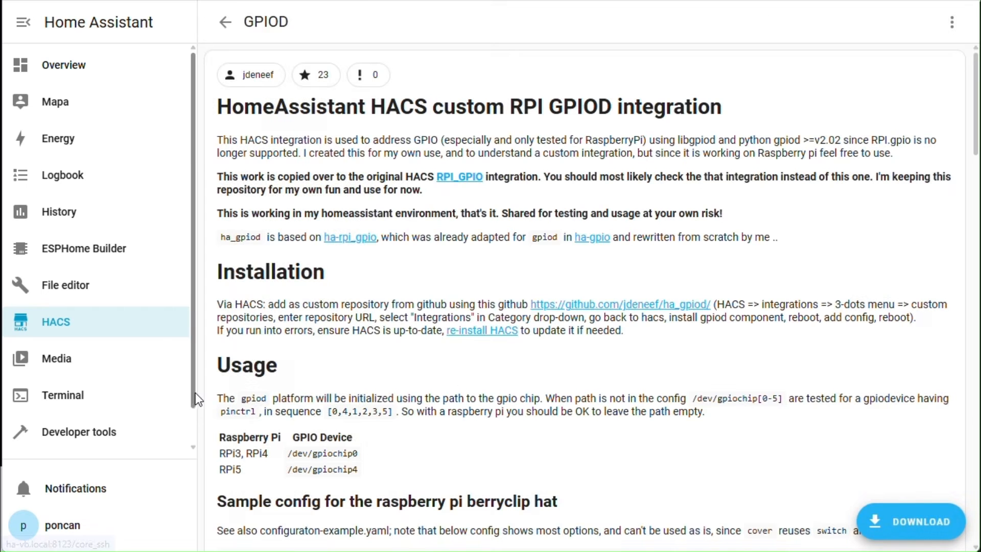
scroll(196, 409, "down", 1)
Submit the 'Restart required' repair in Settings and dismiss its success dialog.
left_click(106, 438)
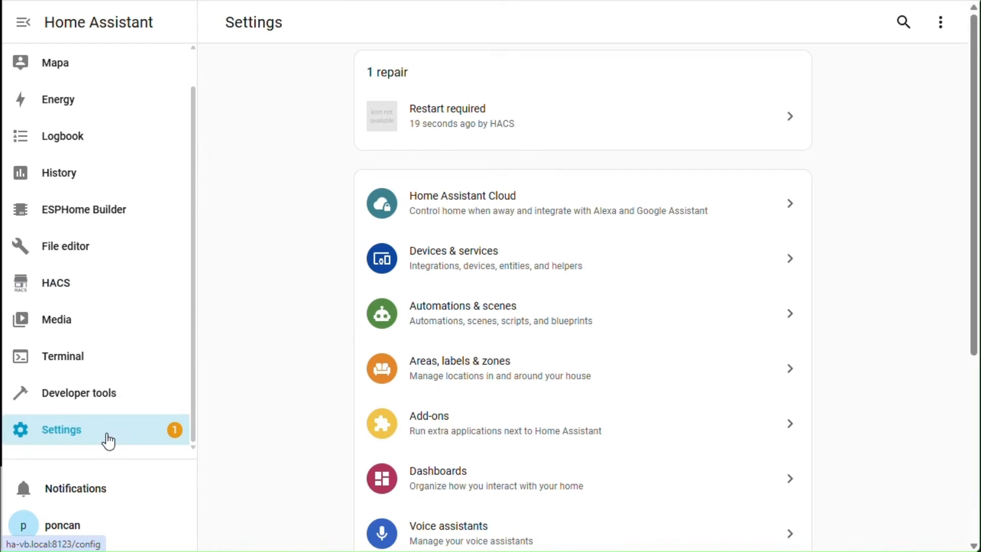
left_click(504, 124)
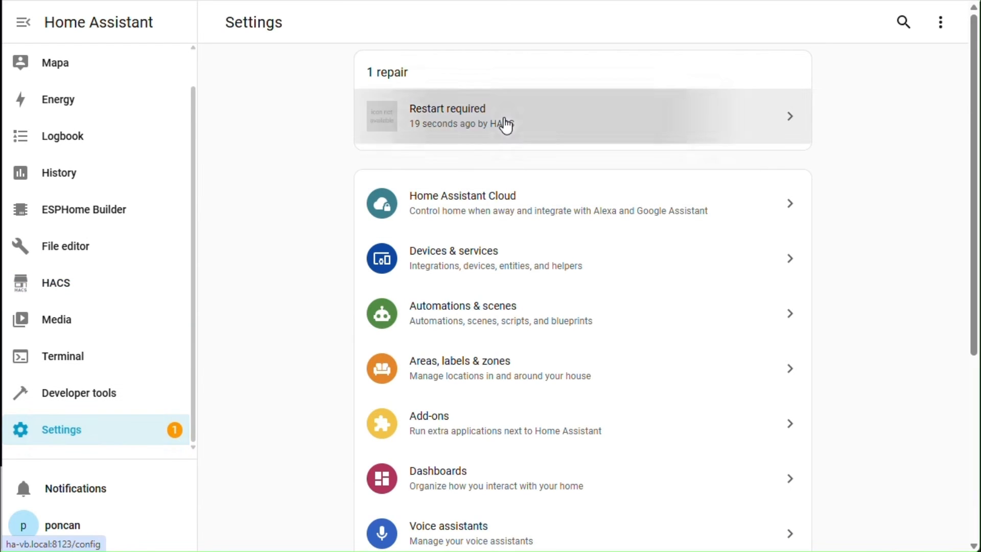
left_click(671, 357)
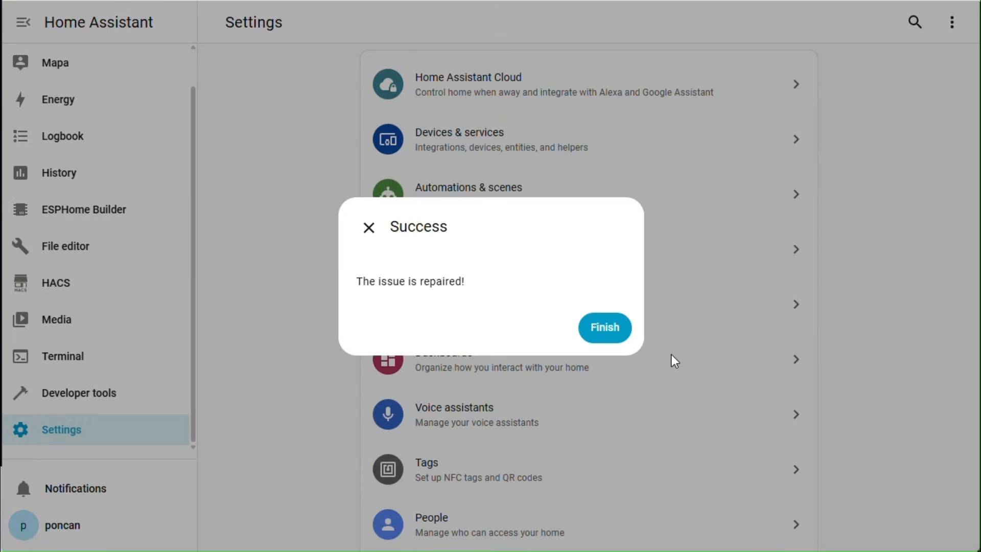
left_click(606, 336)
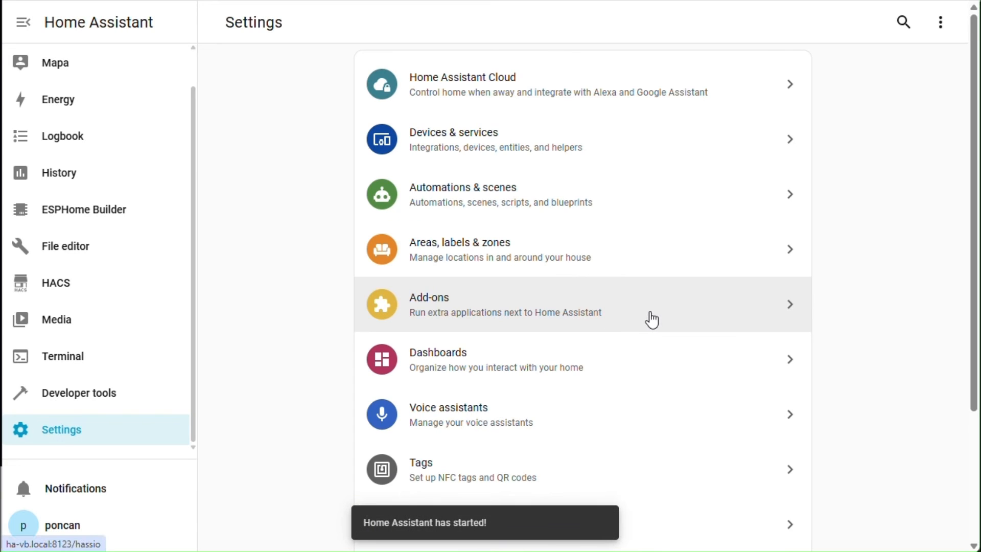
left_click(90, 249)
Paste the GPIOD binary_sensor block at line 18 of configuration.yaml and save.
left_click(436, 291)
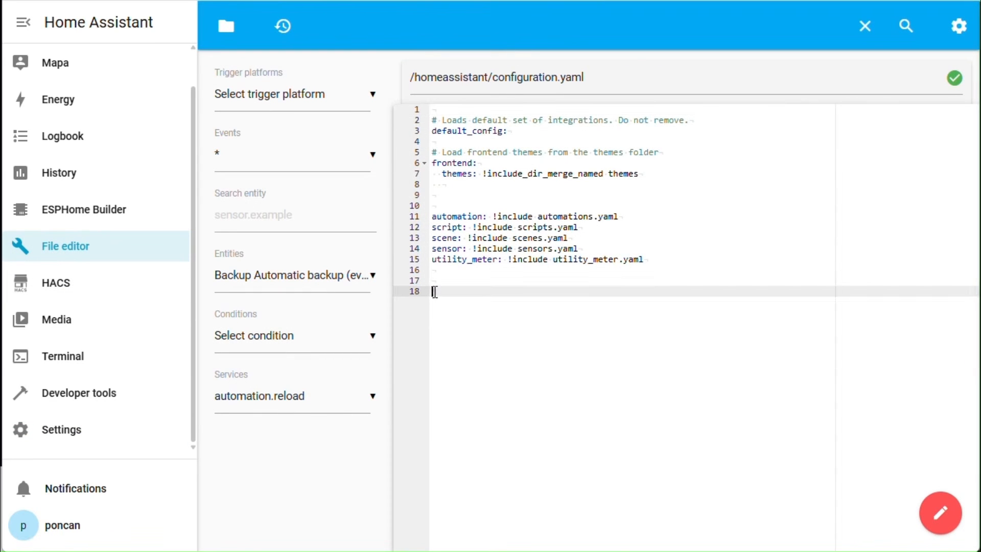
right_click(433, 292)
left_click(480, 444)
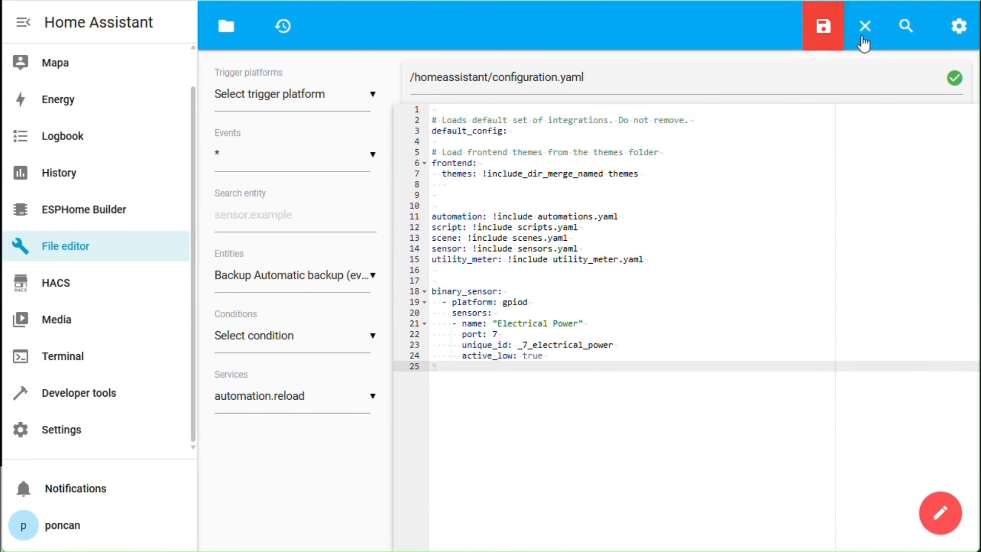
left_click(824, 34)
Check the configuration in Developer tools and perform a full Home Assistant restart.
left_click(51, 401)
left_click(293, 239)
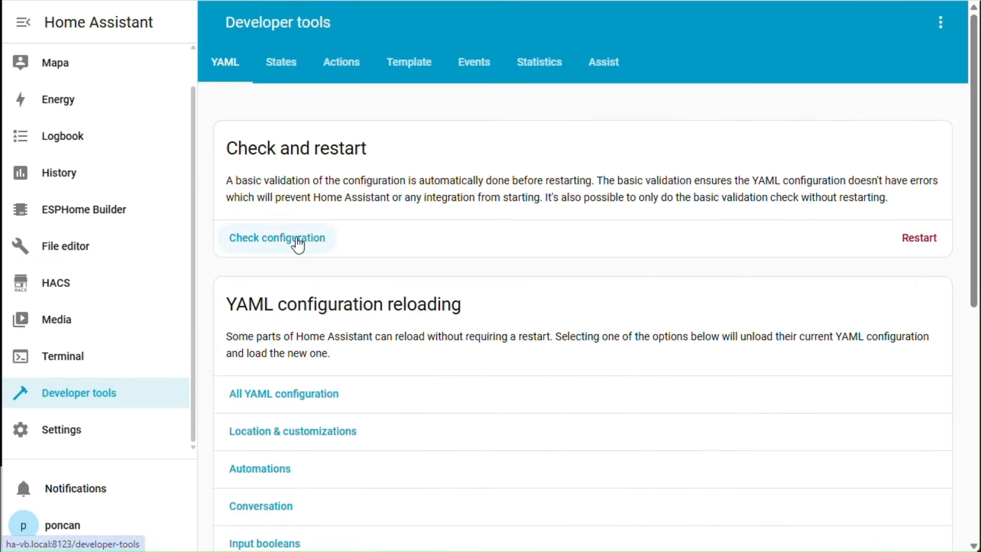
left_click(918, 278)
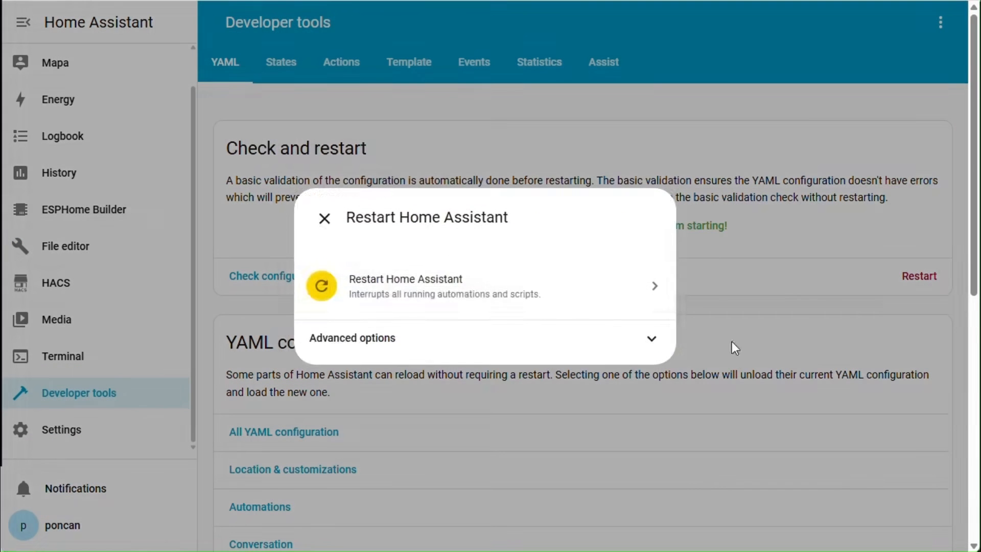
left_click(473, 292)
left_click(584, 310)
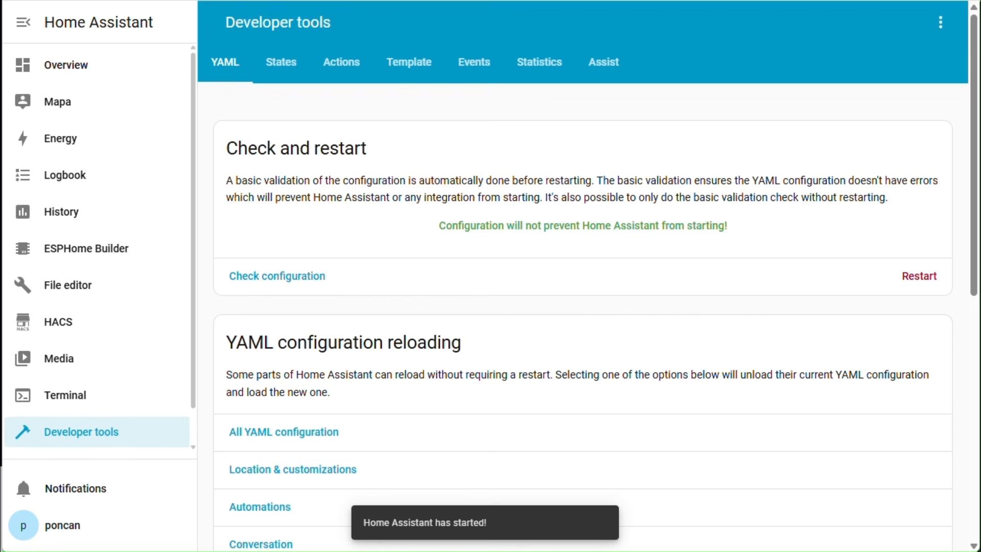
scroll(136, 427, "down", 1)
left_click(106, 434)
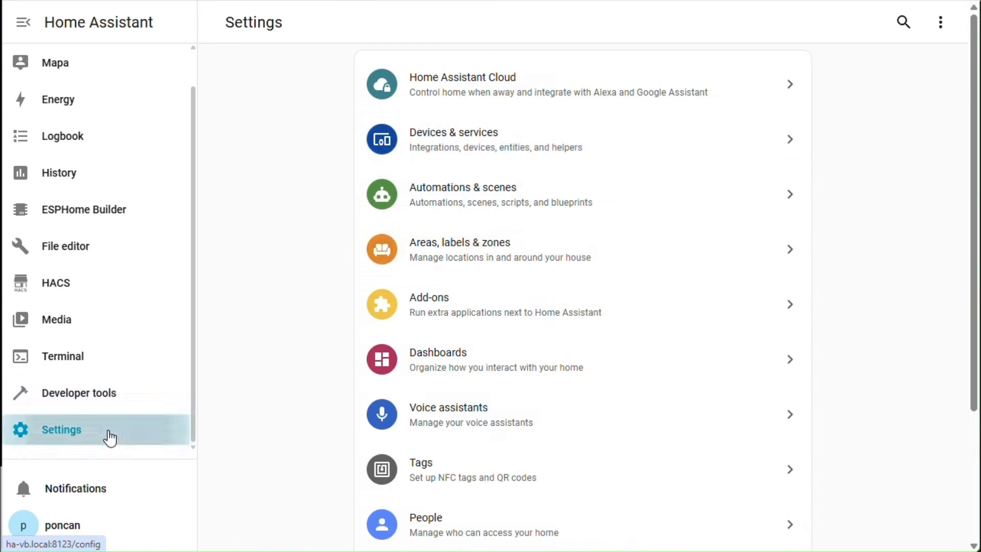
Start creating a new Number helper from the Helpers list.
left_click(562, 152)
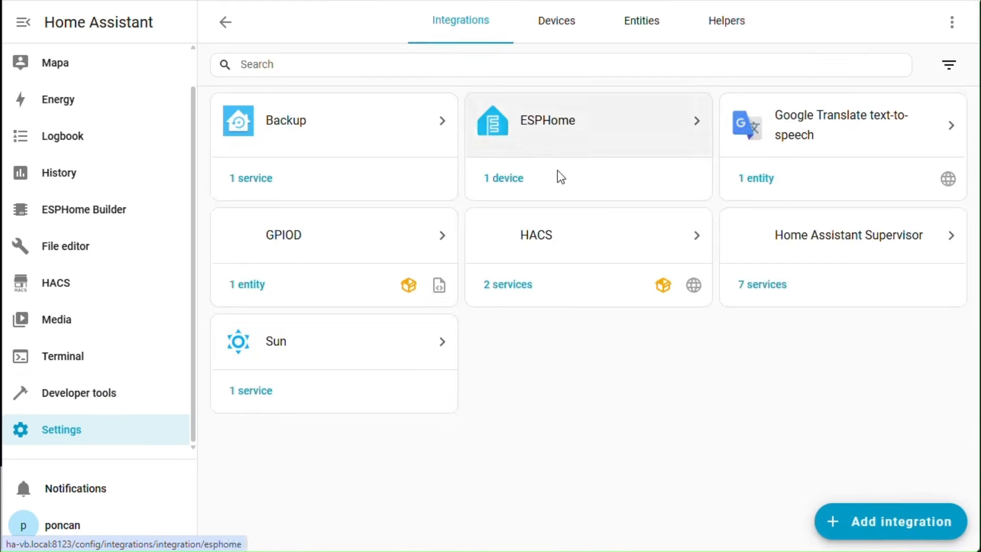
left_click(720, 32)
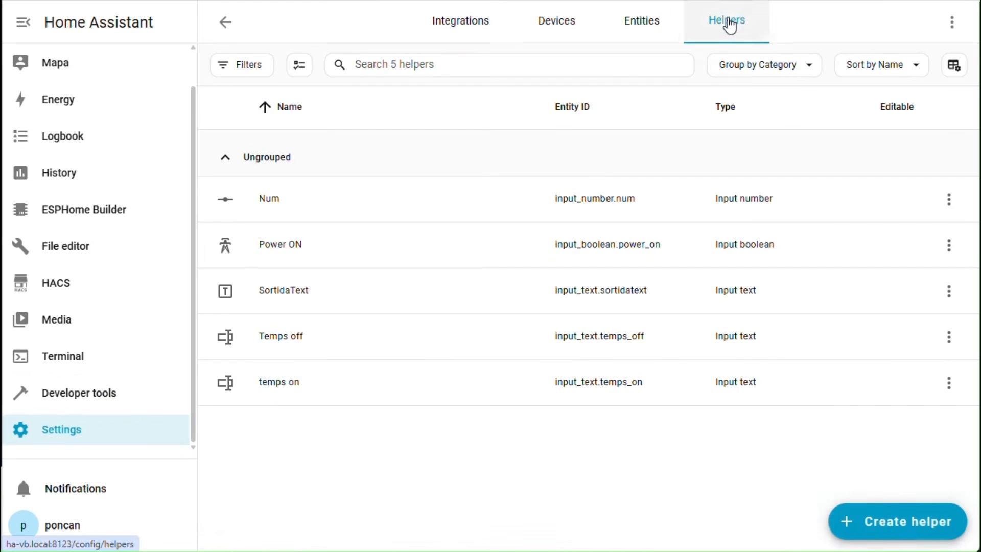
left_click(888, 526)
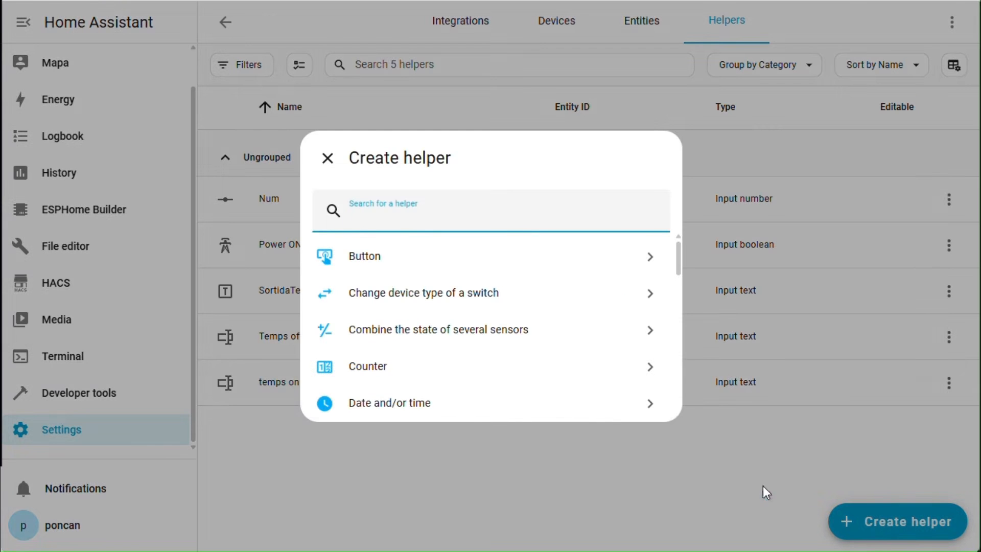
scroll(474, 291, "down", 2)
scroll(474, 291, "down", 7)
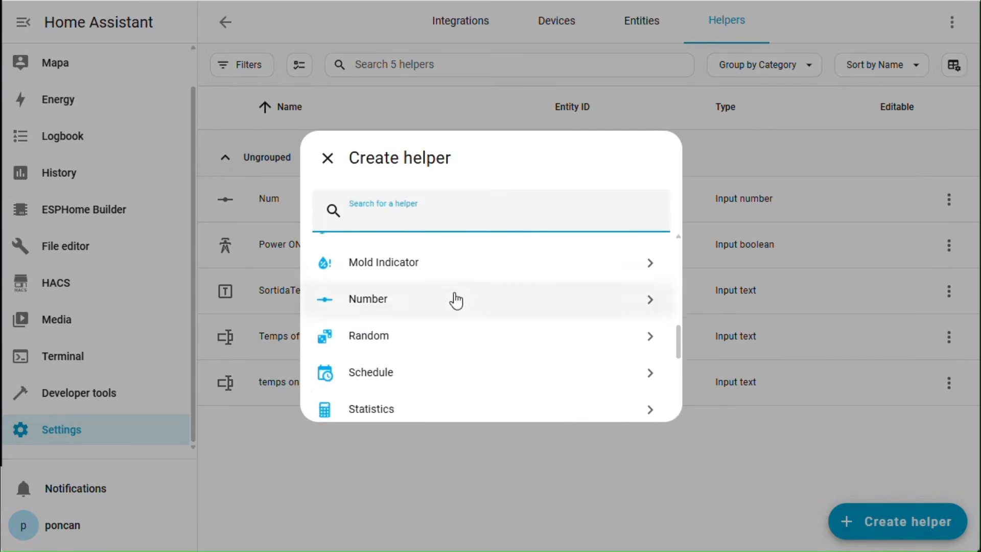
left_click(456, 298)
Name the helper 'N time power off' with icon mdi:transmission-tower-off.
left_click(396, 169)
right_click(396, 171)
left_click(408, 379)
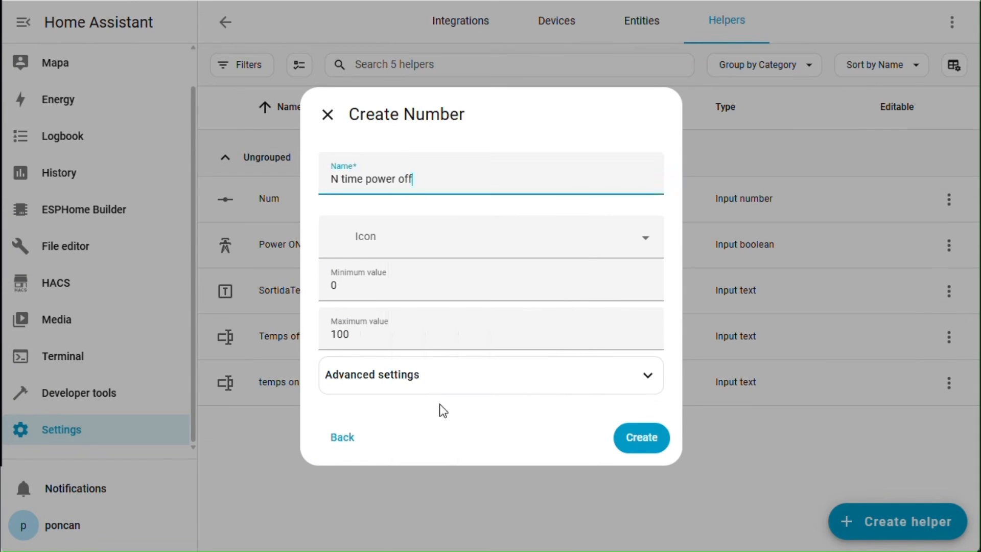
left_click(451, 258)
right_click(385, 241)
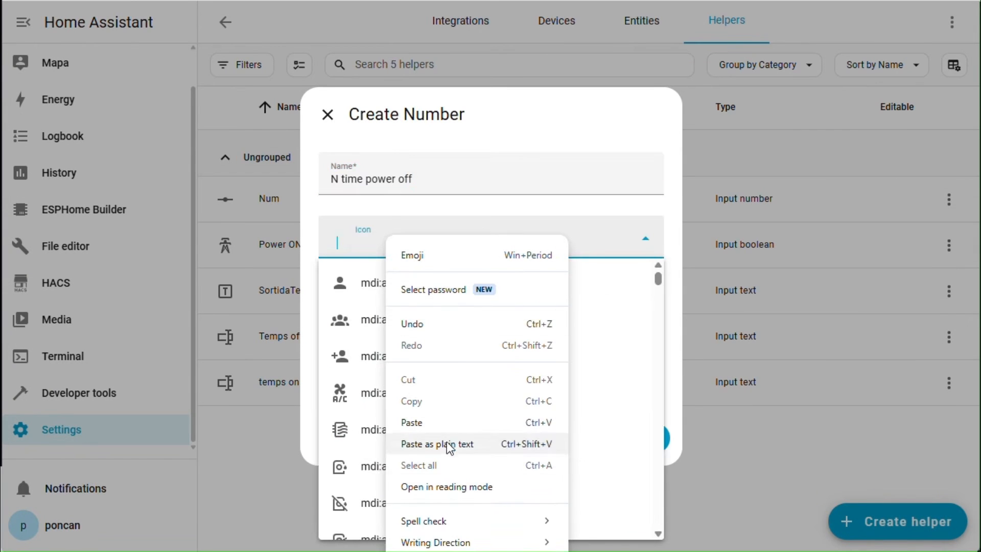
left_click(445, 443)
left_click(455, 282)
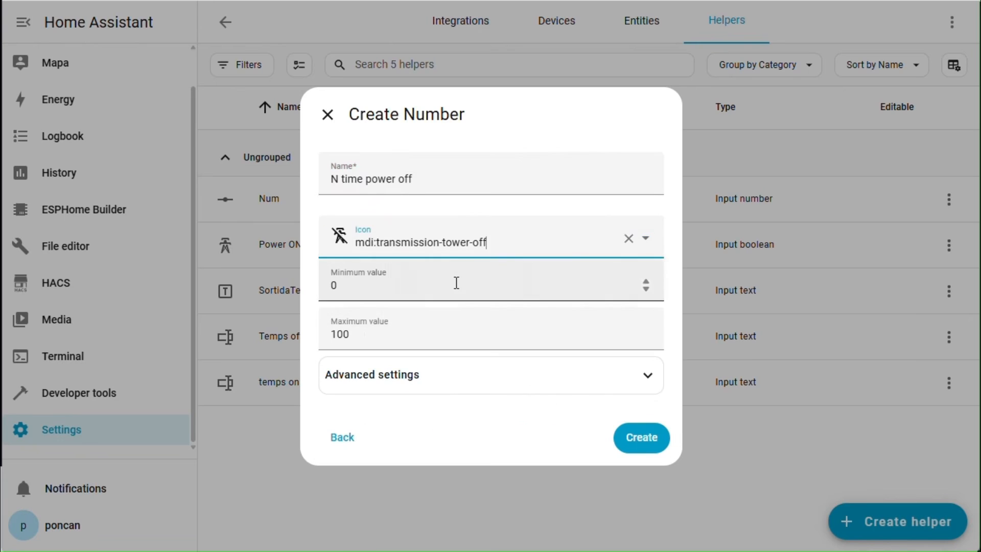
left_click_drag(331, 340, 372, 333)
right_click(335, 334)
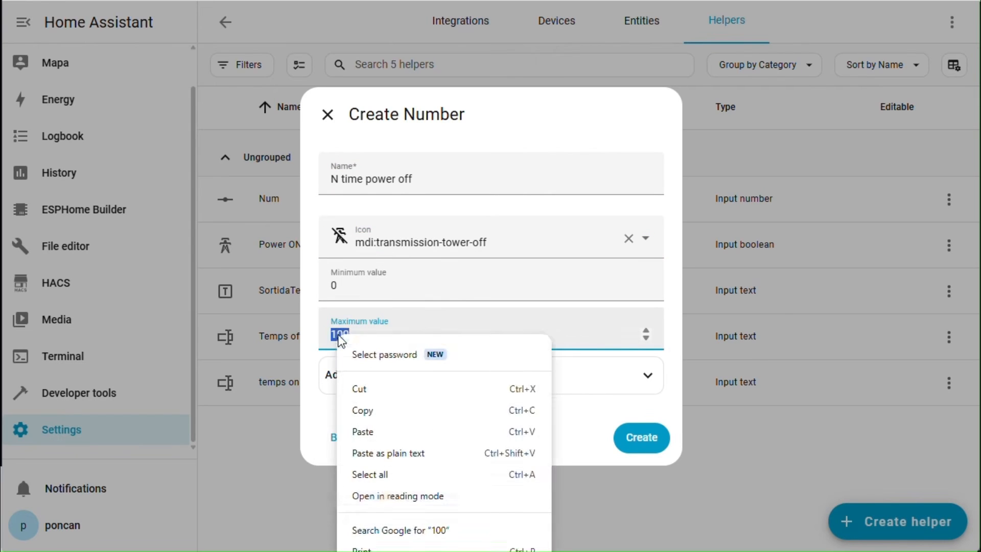
left_click(370, 433)
left_click(471, 390)
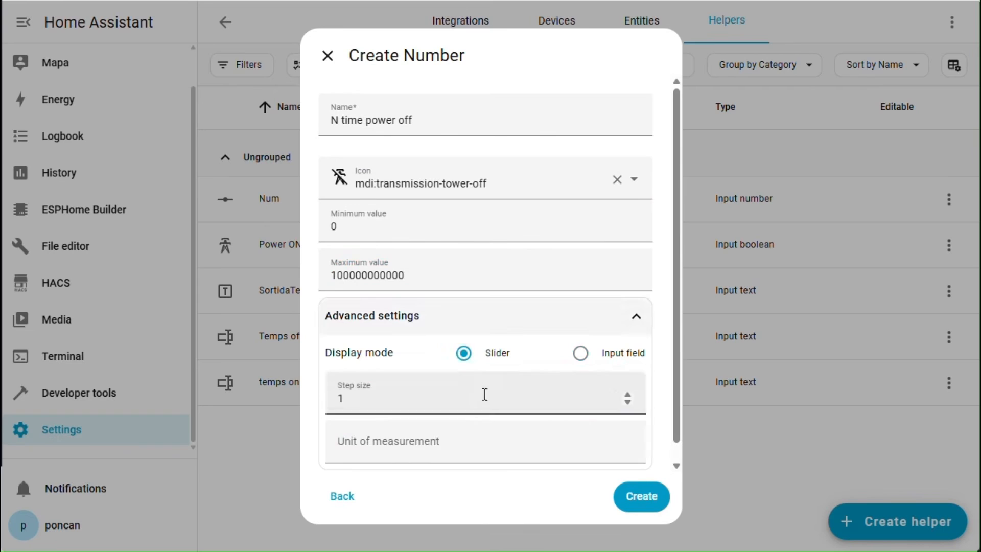
left_click(581, 352)
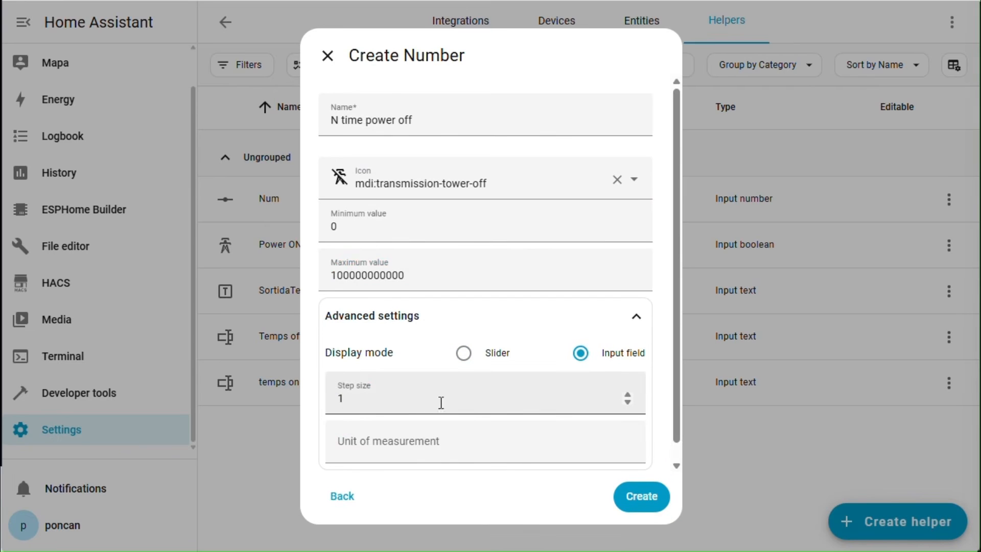
left_click_drag(354, 399, 339, 398)
right_click(339, 398)
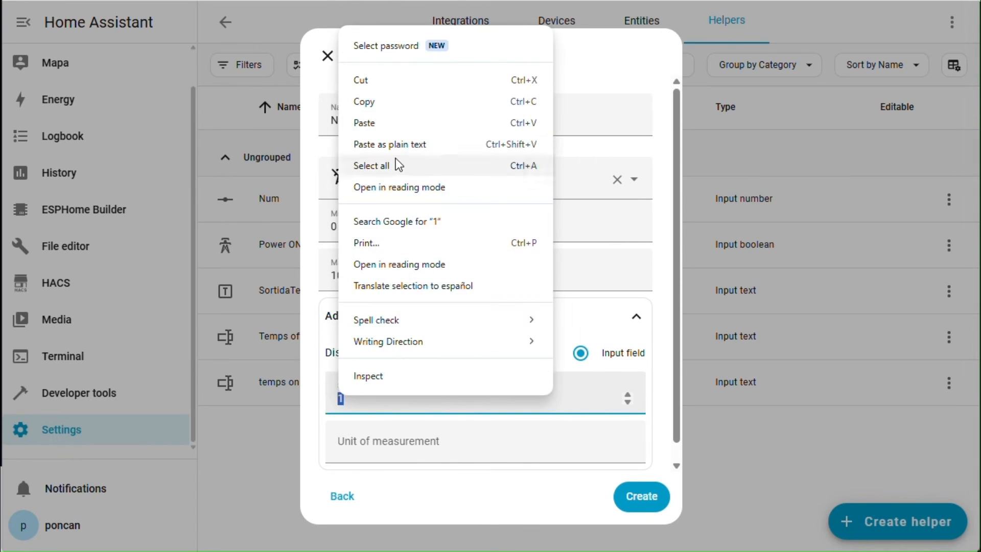
left_click(382, 123)
left_click(641, 496)
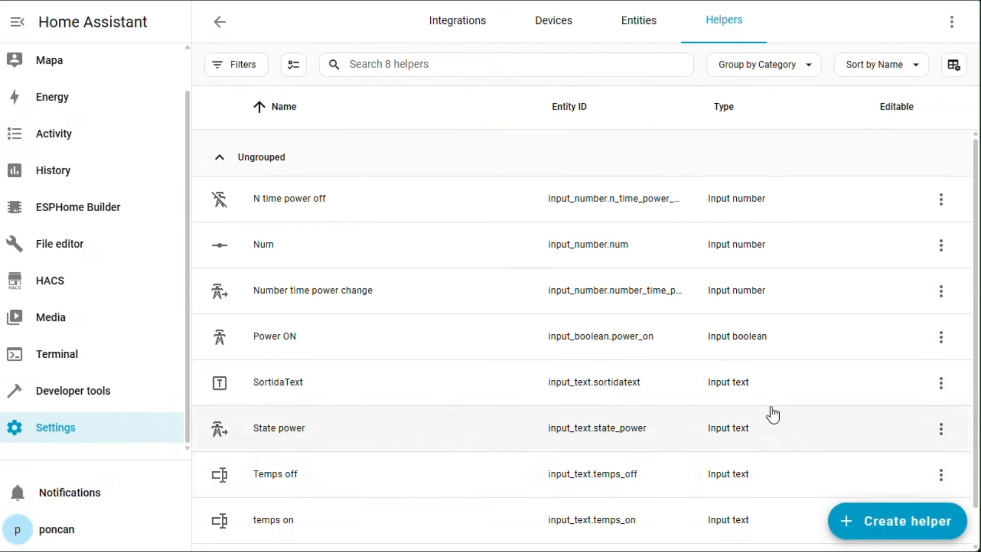
Create the State power Text helper with the transmission-tower icon.
left_click(925, 526)
scroll(519, 305, "down", 5)
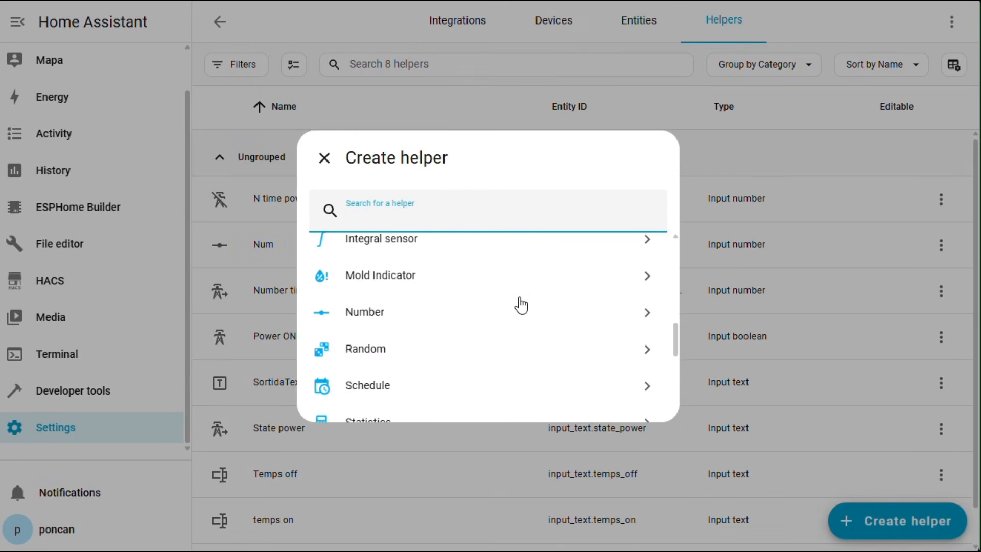
left_click(394, 343)
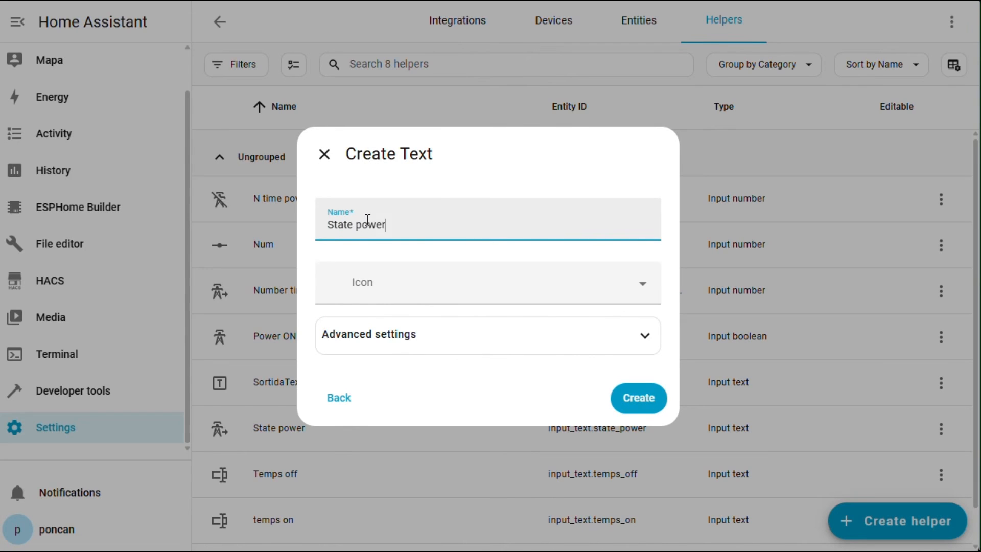
left_click(427, 287)
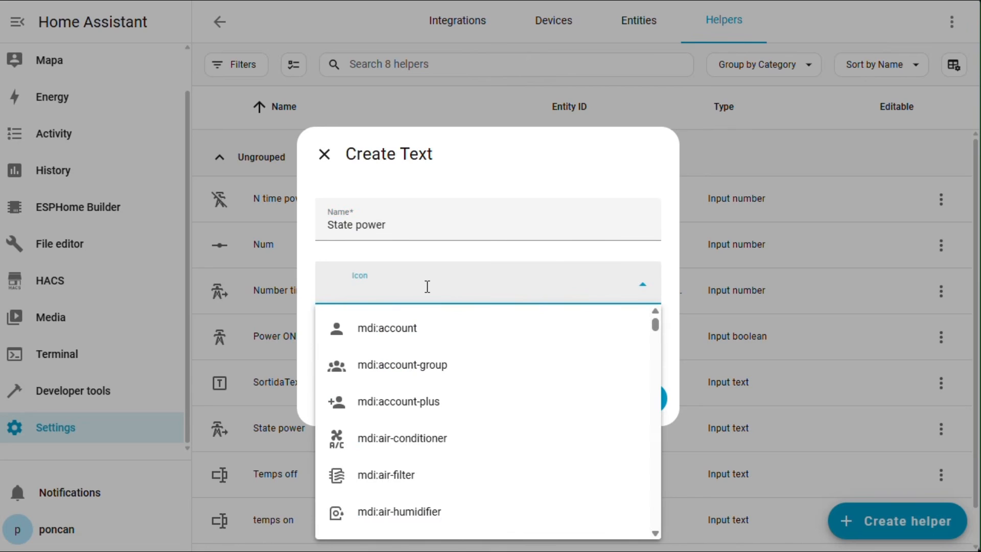
type("tower")
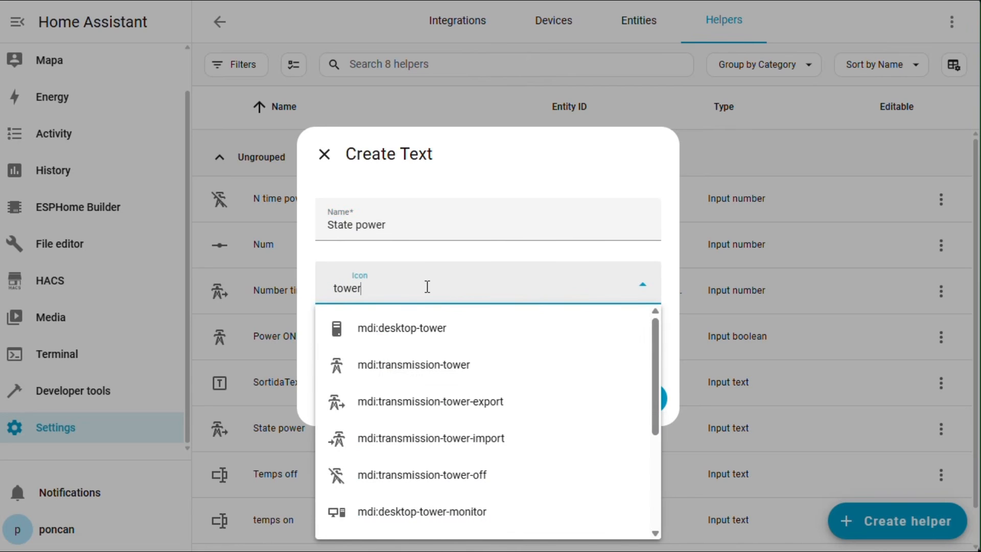
left_click(437, 366)
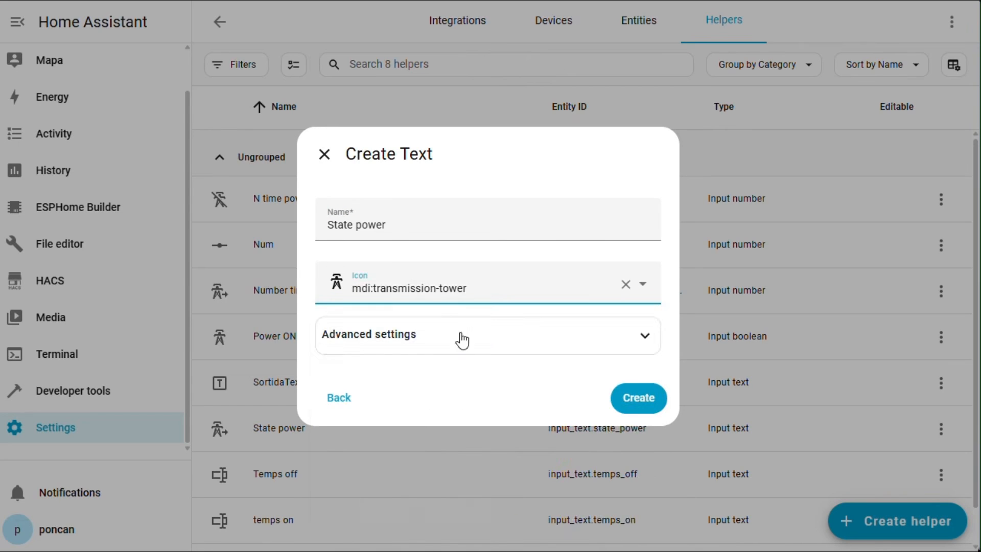
left_click(499, 338)
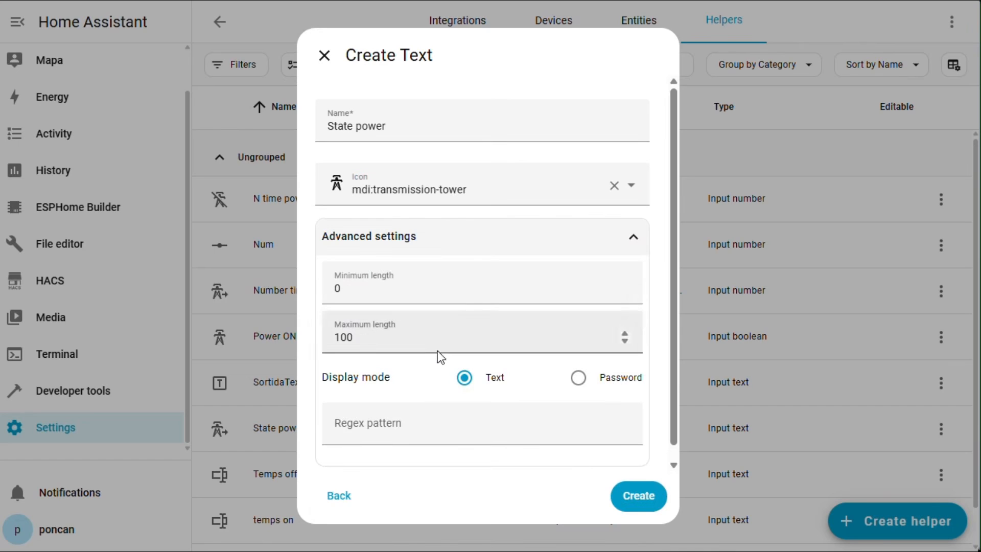
left_click(636, 509)
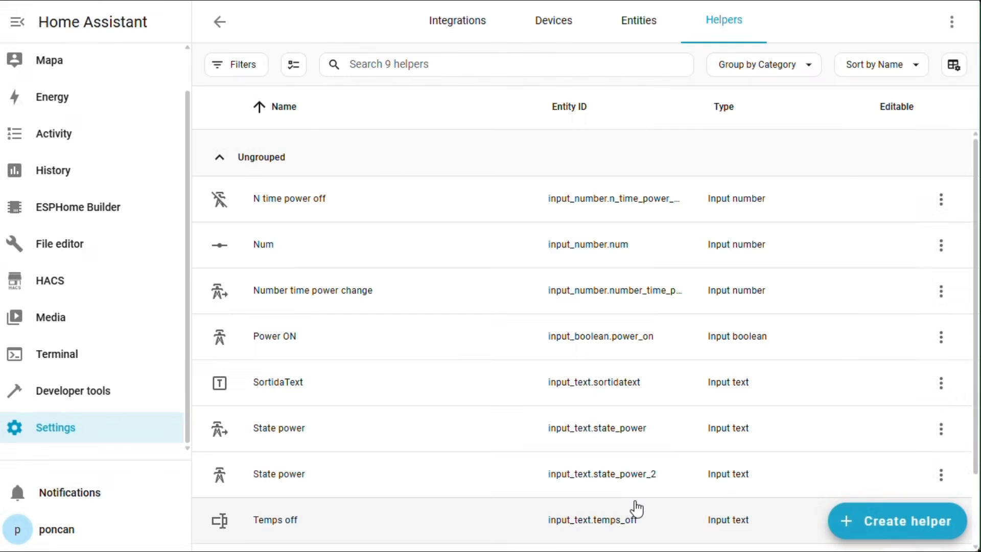
scroll(30, 74, "up", 1)
Copy the automation YAML from 'alias' to 'max: 10' out of the Drive text file.
left_click(30, 64)
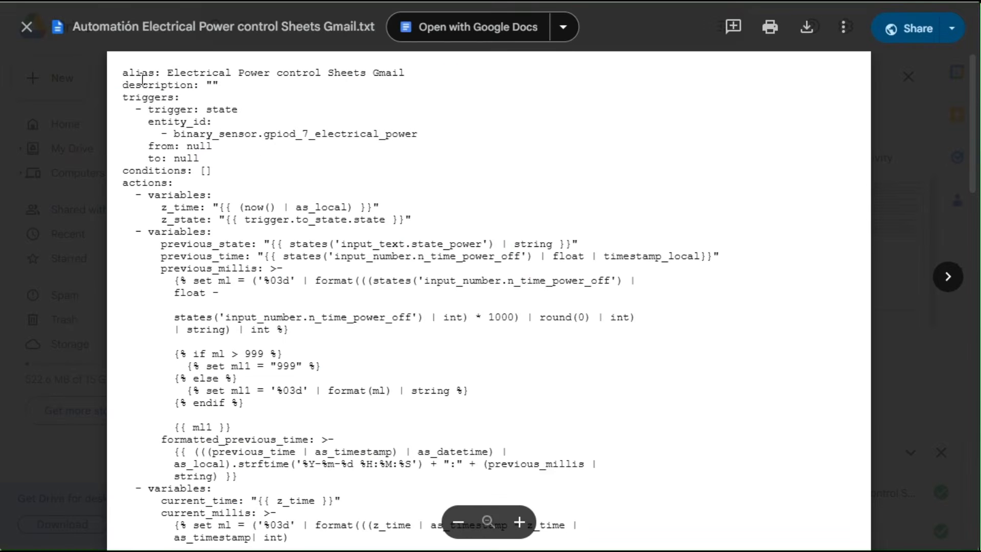
left_click_drag(126, 73, 269, 436)
key("ctrl+c")
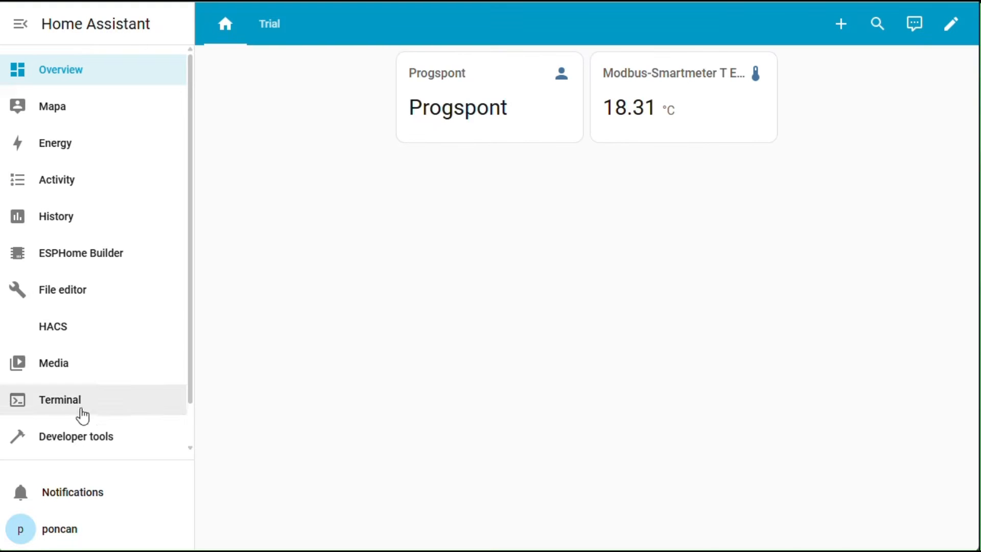
Start a new empty automation and switch its editor to YAML mode.
scroll(71, 403, "down", 1)
left_click(77, 423)
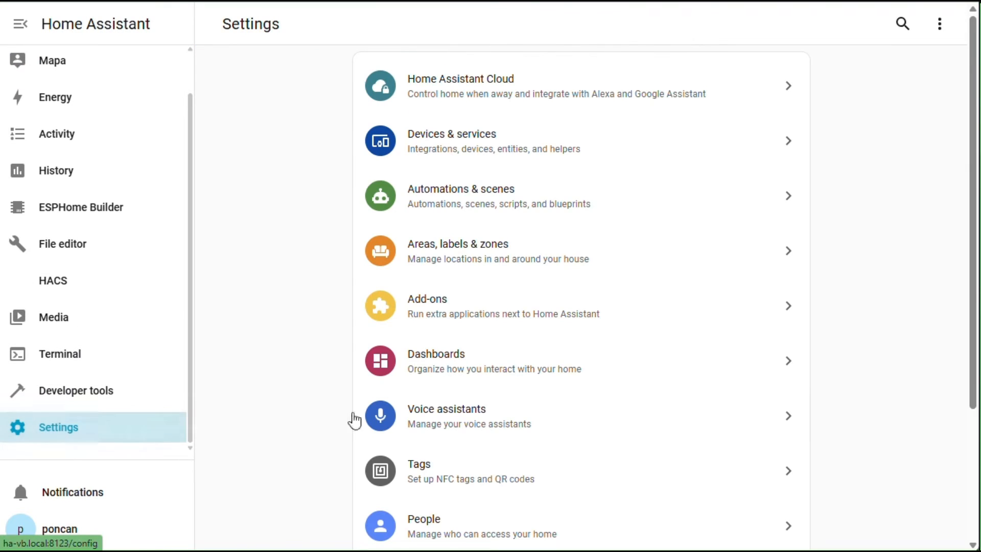
left_click(591, 214)
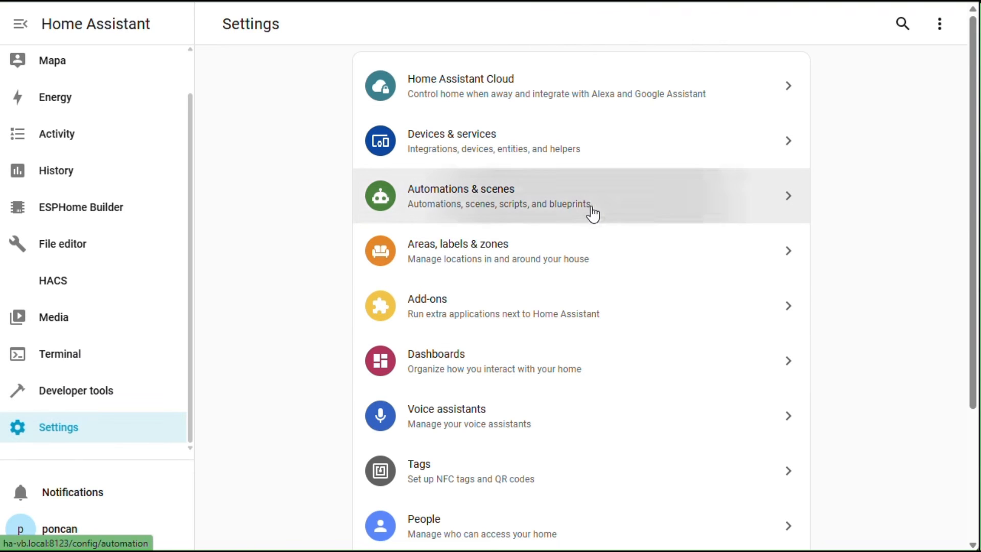
left_click(865, 517)
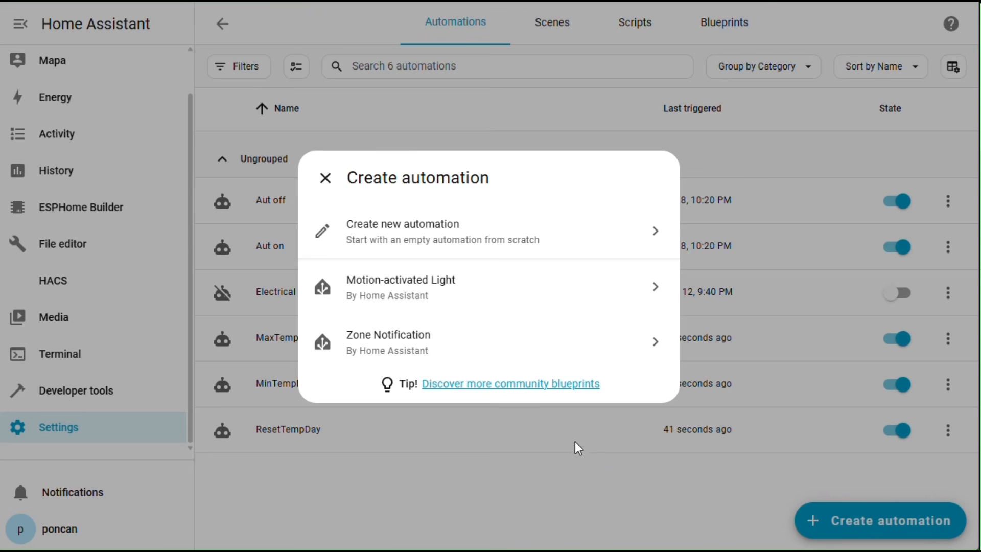
left_click(428, 225)
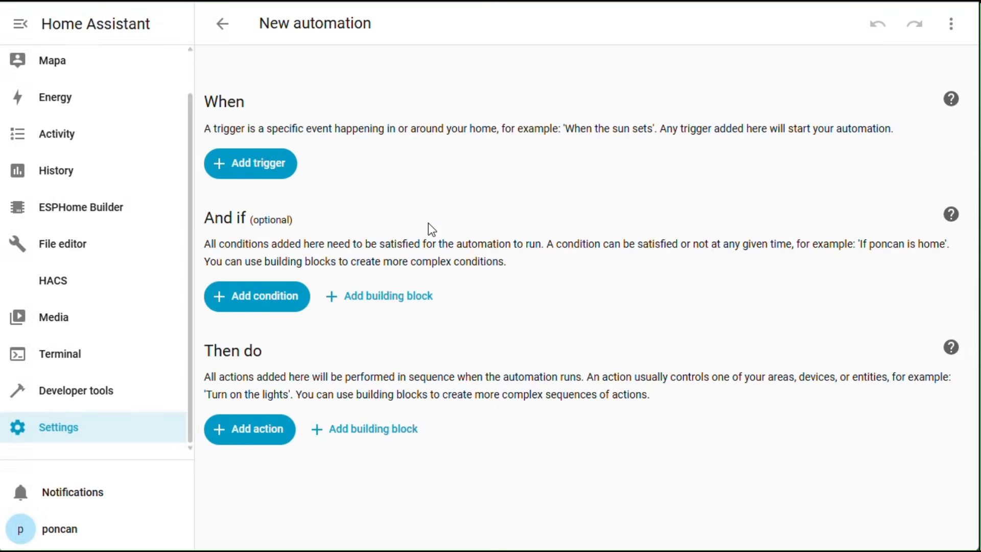
left_click(963, 21)
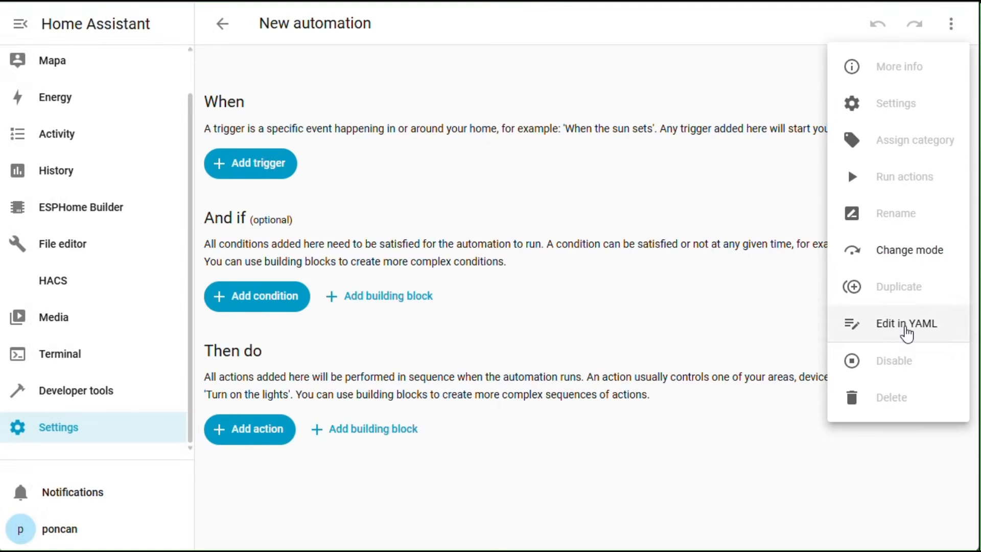
left_click(907, 333)
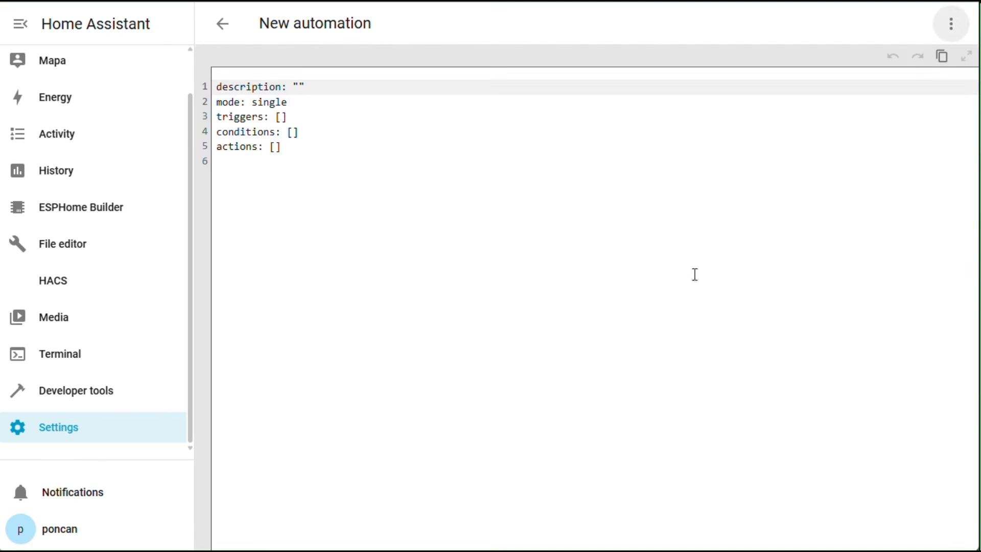
Replace the default YAML with the copied code and save it as 'Electrical Power control Sheets Gmail'.
left_click_drag(306, 155, 177, 79)
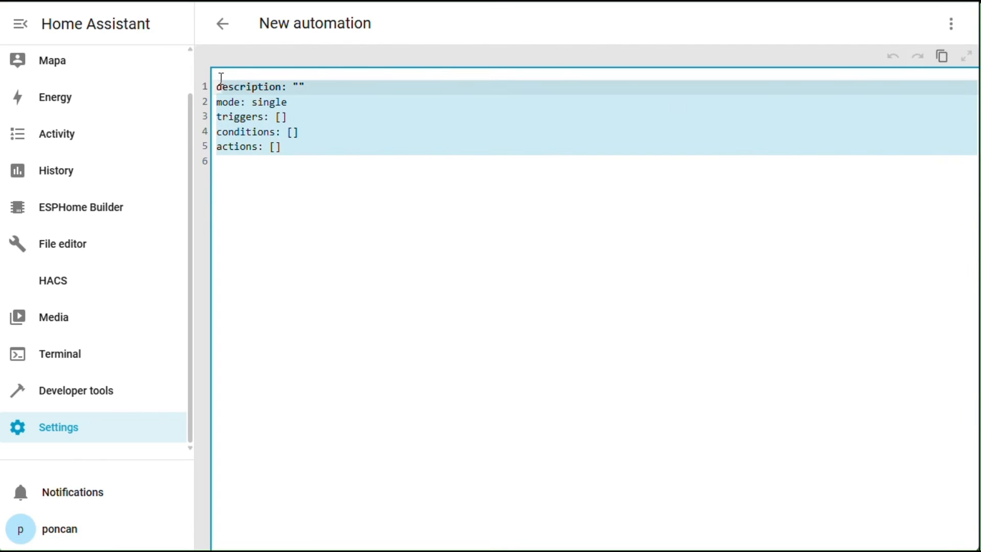
key("ctrl+v")
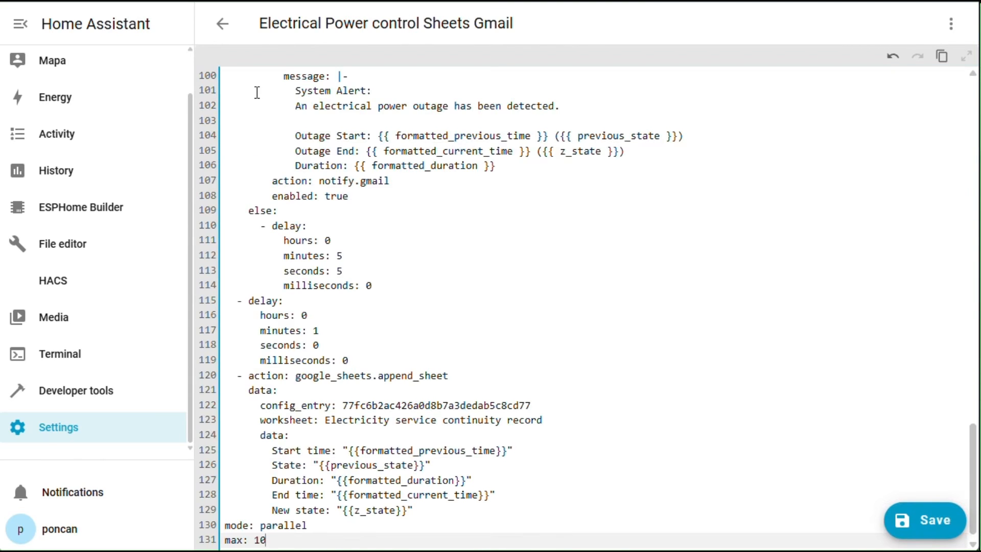
scroll(347, 211, "up", 20)
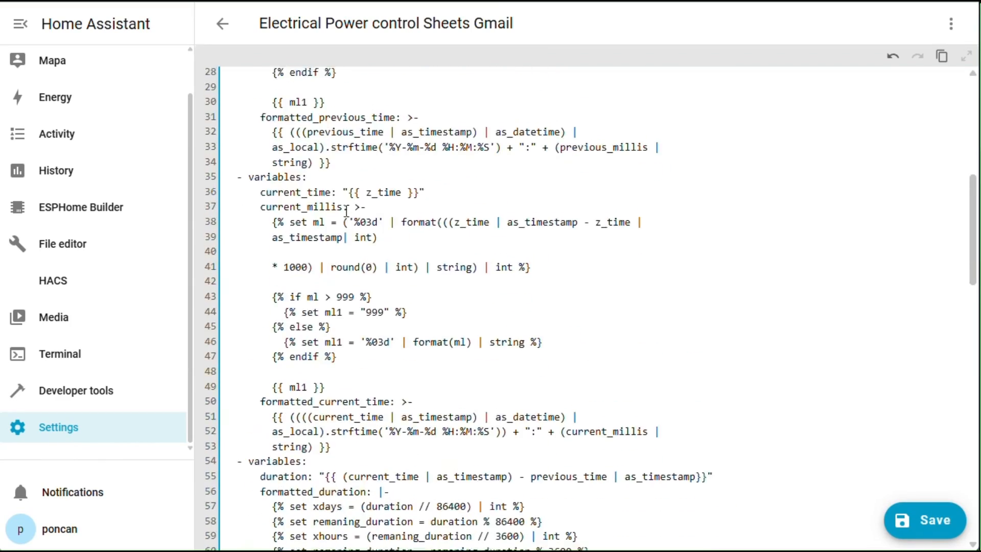
scroll(347, 211, "down", 20)
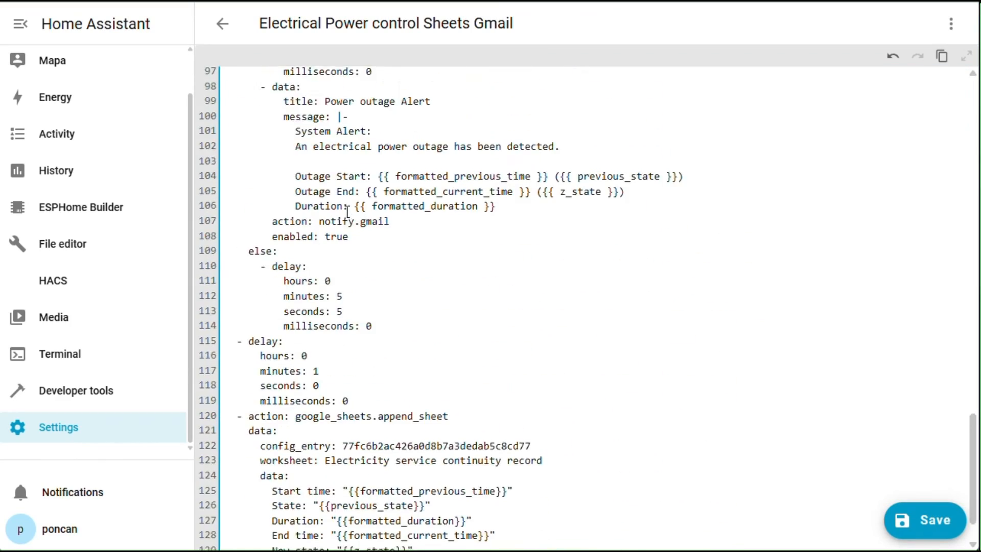
left_click(946, 526)
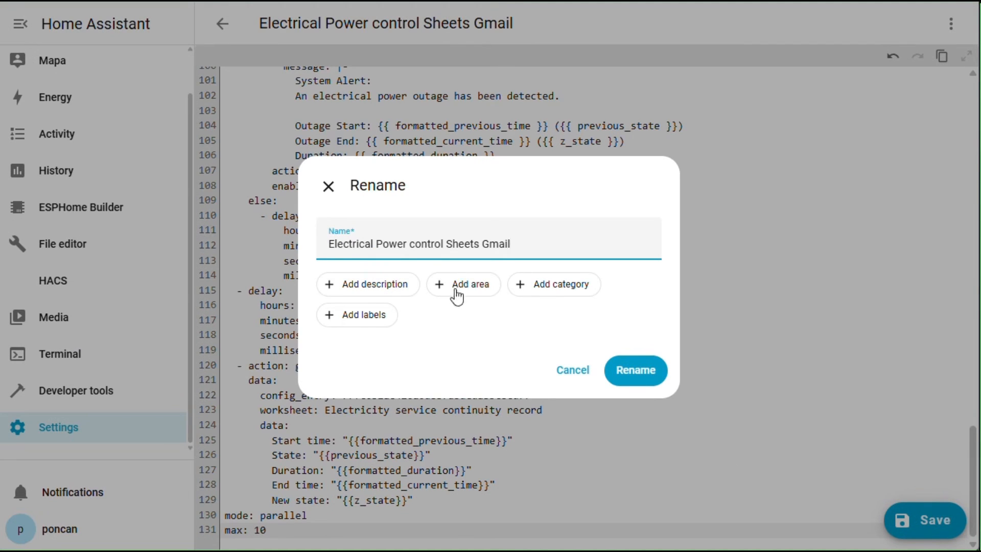
left_click(637, 371)
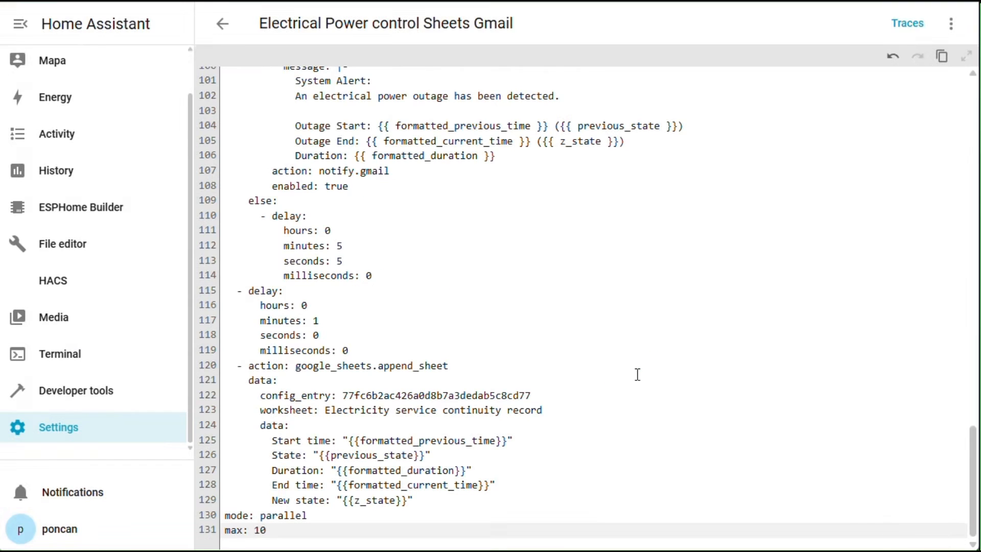
left_click(221, 32)
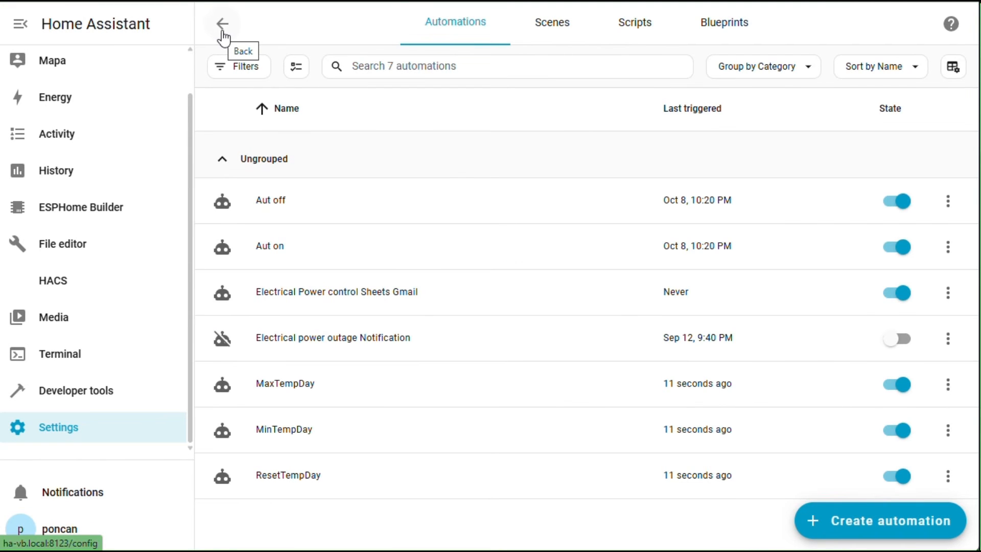
Open the Electrical Power control Sheets Gmail automation and scroll through its trigger and actions.
left_click(458, 302)
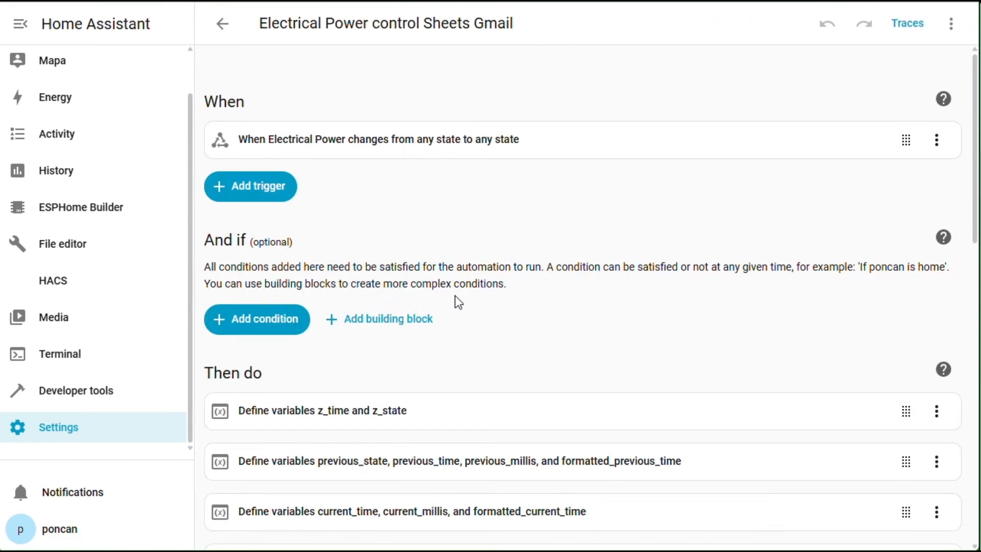
scroll(456, 294, "down", 5)
scroll(455, 294, "down", 6)
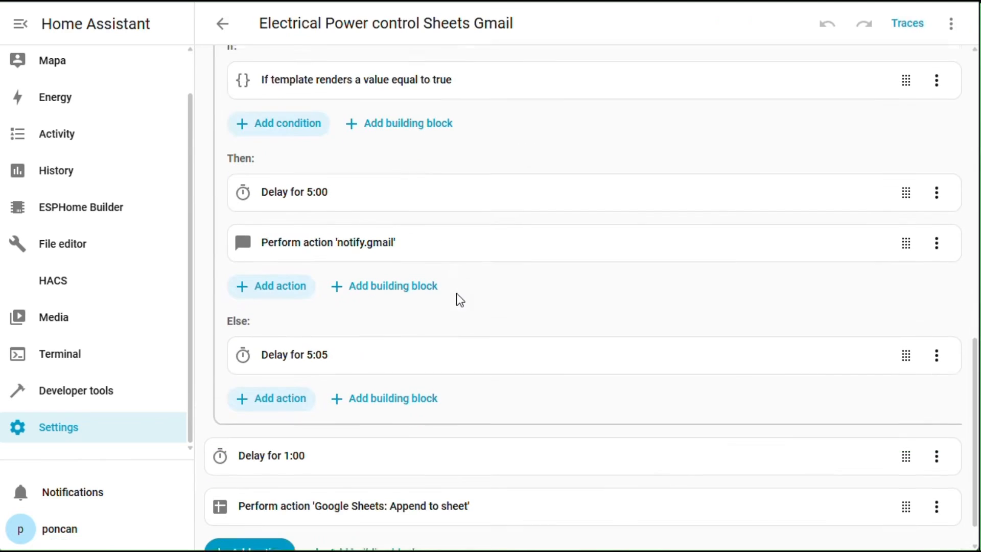
scroll(460, 300, "down", 1)
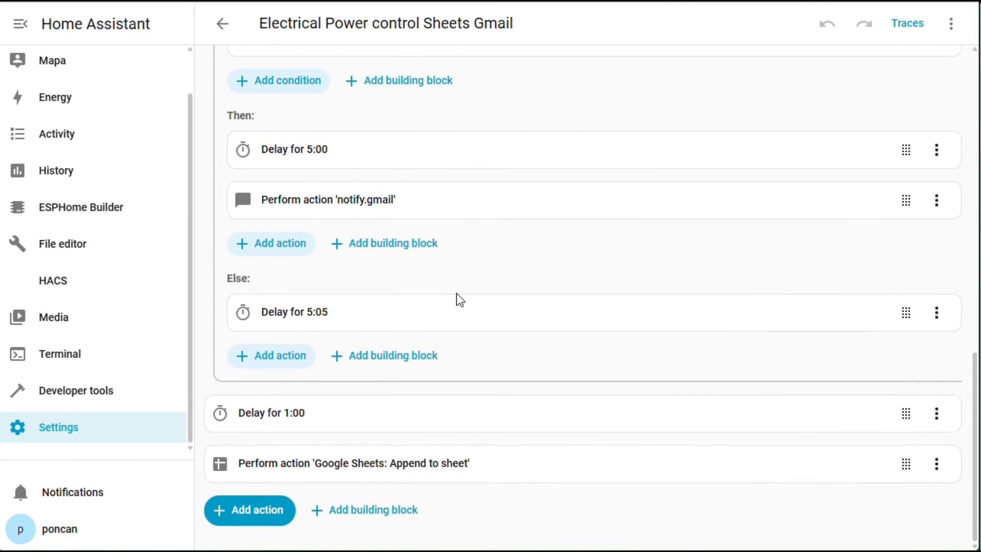
scroll(459, 300, "up", 5)
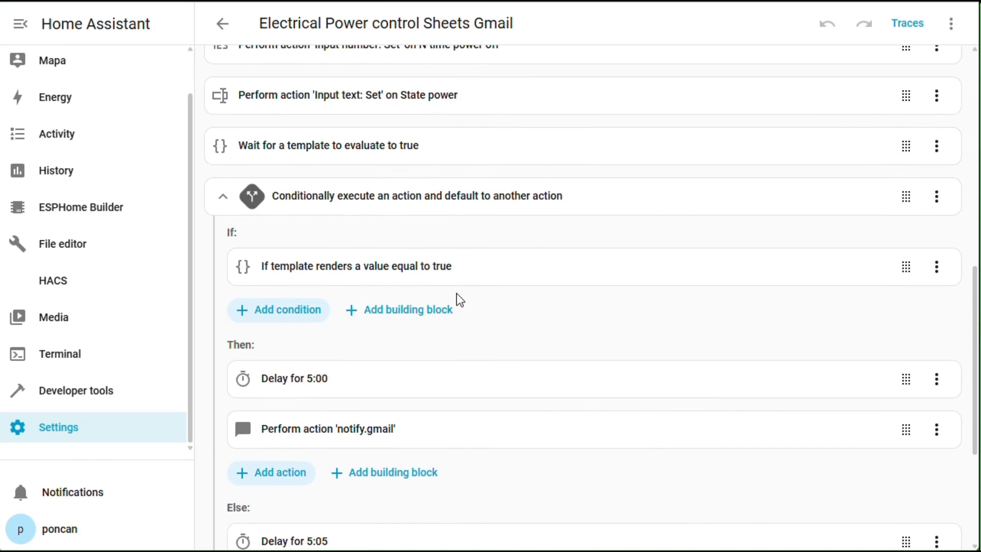
scroll(456, 294, "up", 8)
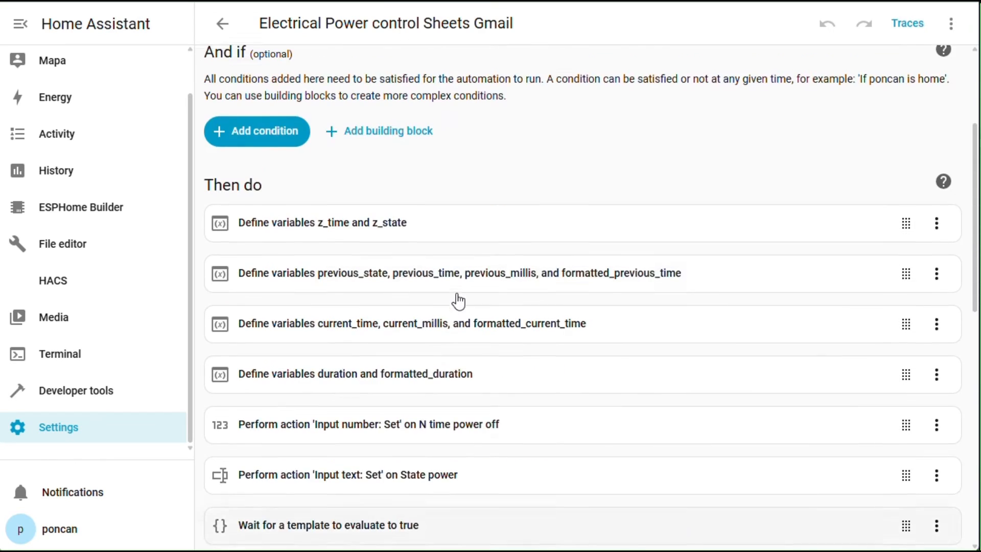
scroll(459, 302, "up", 4)
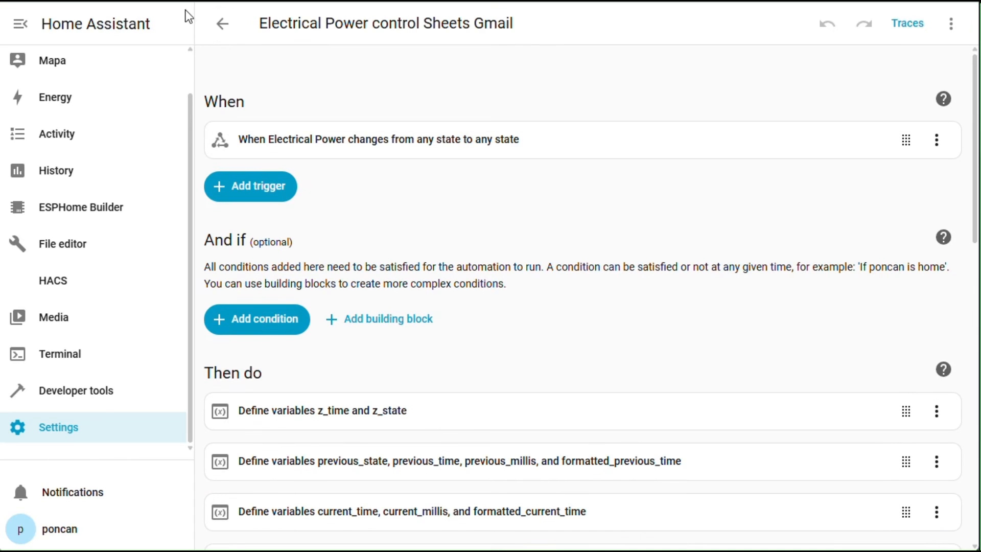
Return from the automation editor to the Trial overview dashboard.
left_click(223, 24)
left_click(224, 24)
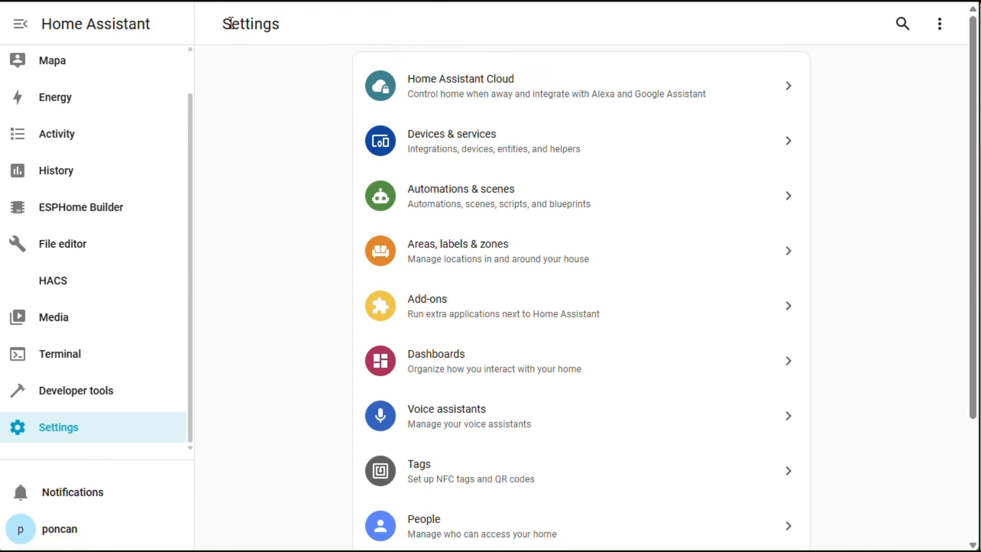
scroll(61, 77, "up", 2)
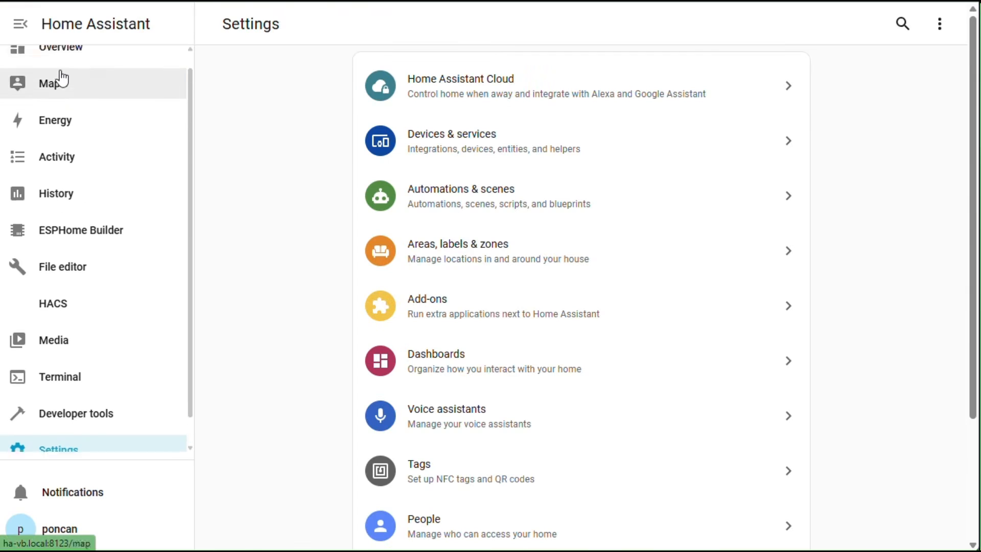
left_click(61, 77)
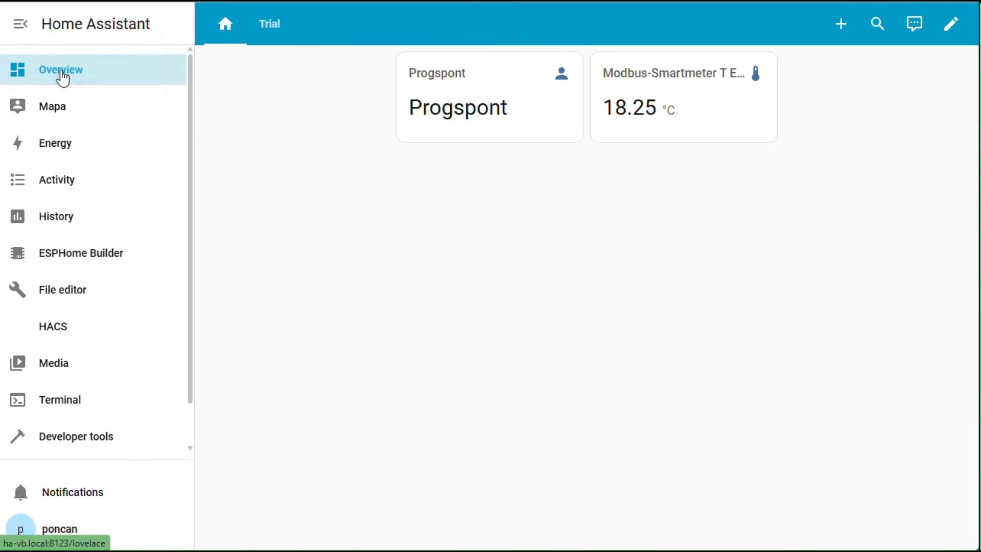